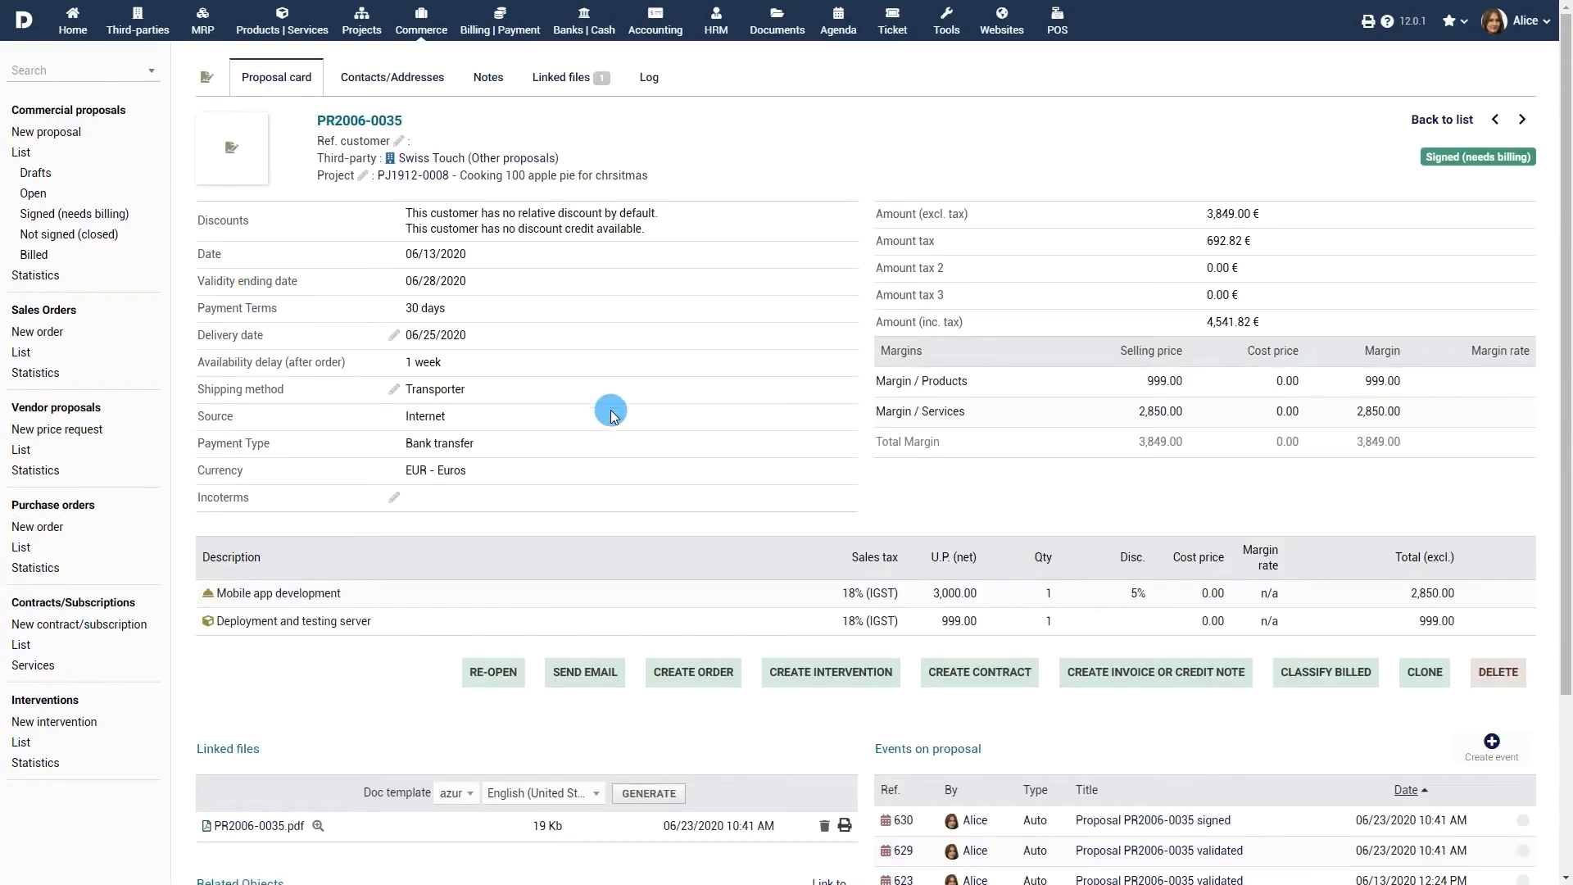
Step: Create a draft sales order from proposal PR2006-0035, keeping both its lines
left_click(693, 672)
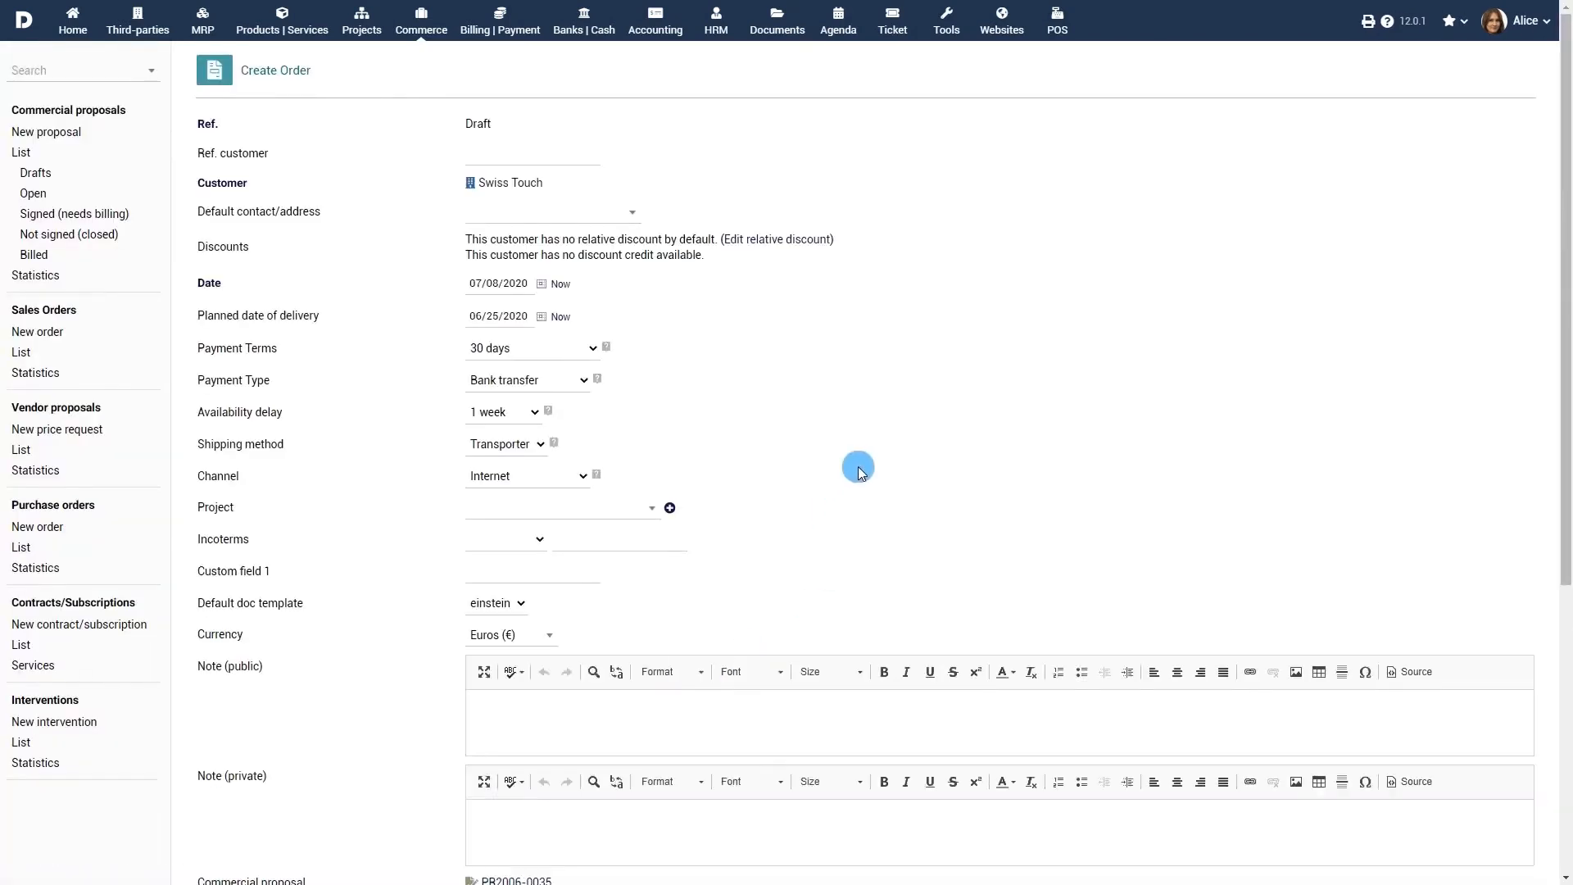
scroll(860, 459, "down", 5)
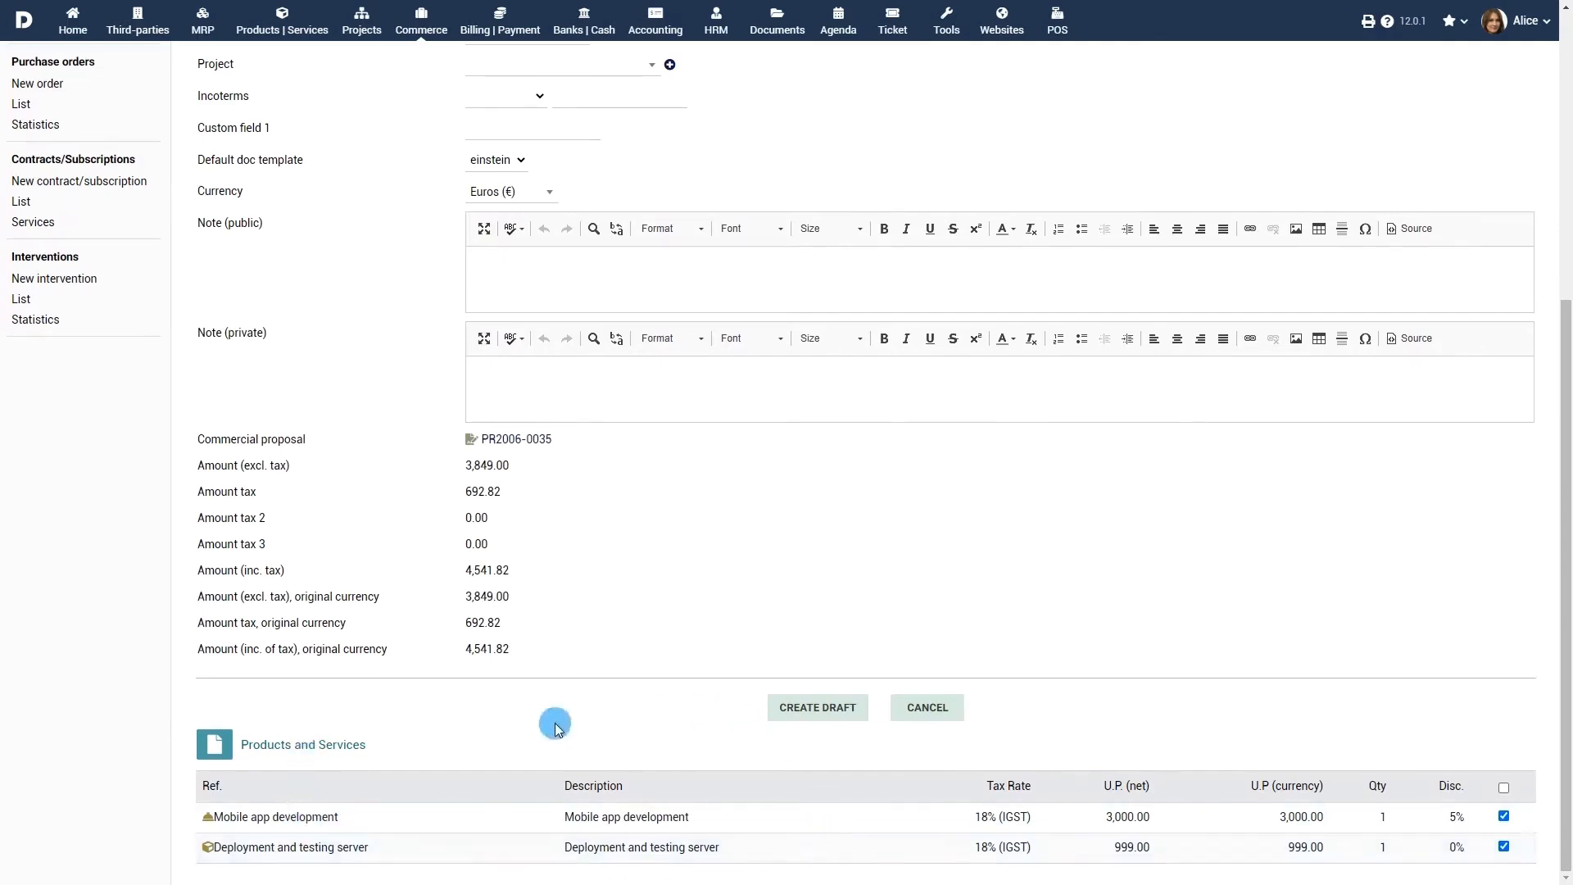
left_click(824, 708)
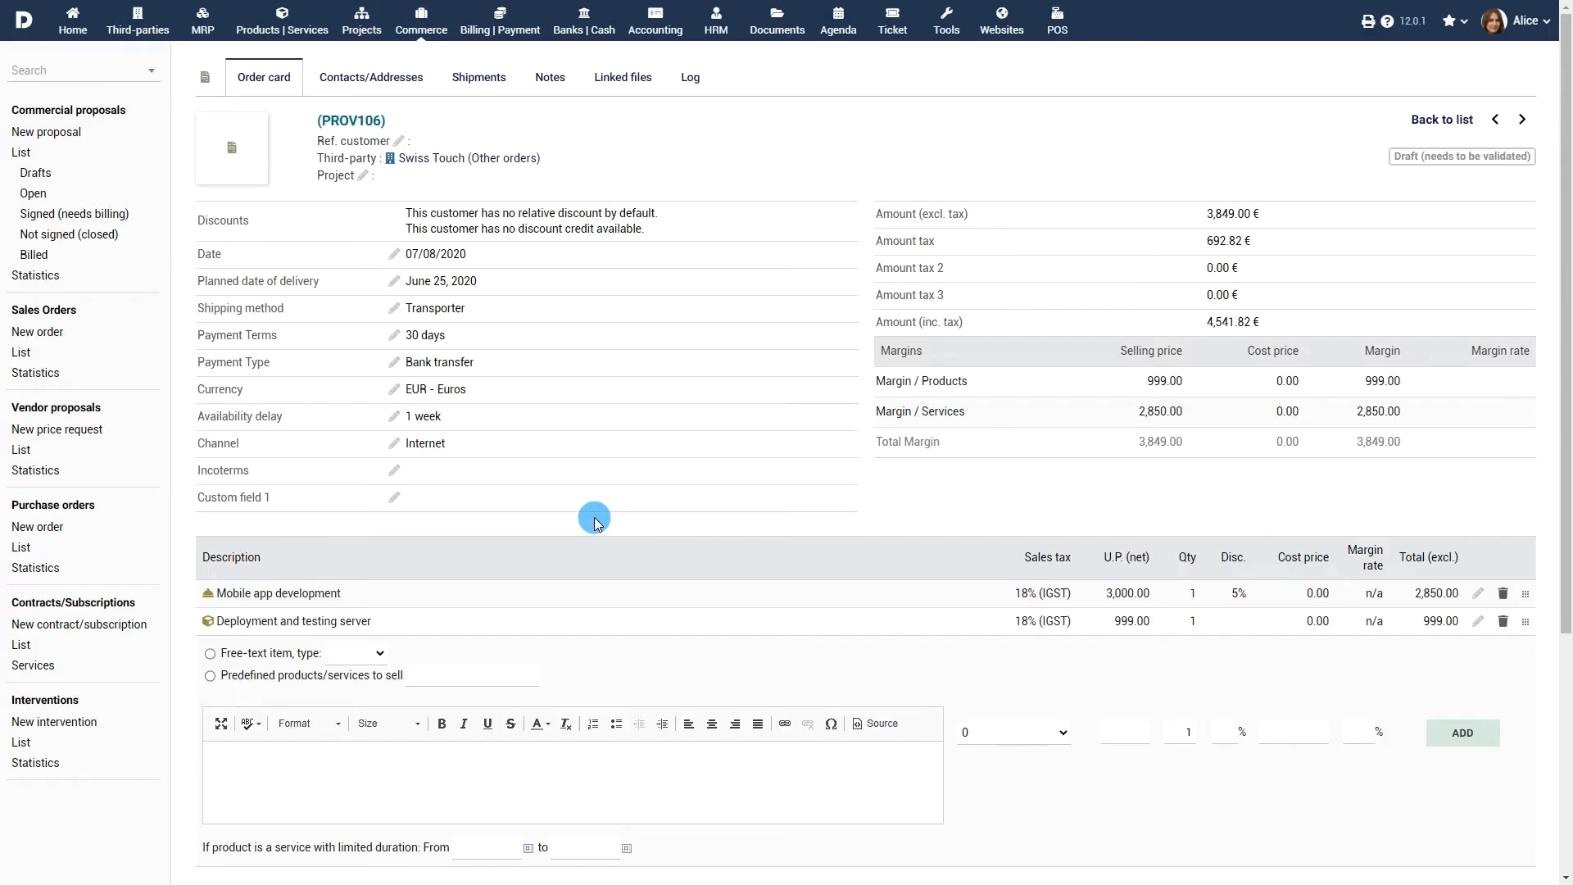
scroll(595, 521, "down", 5)
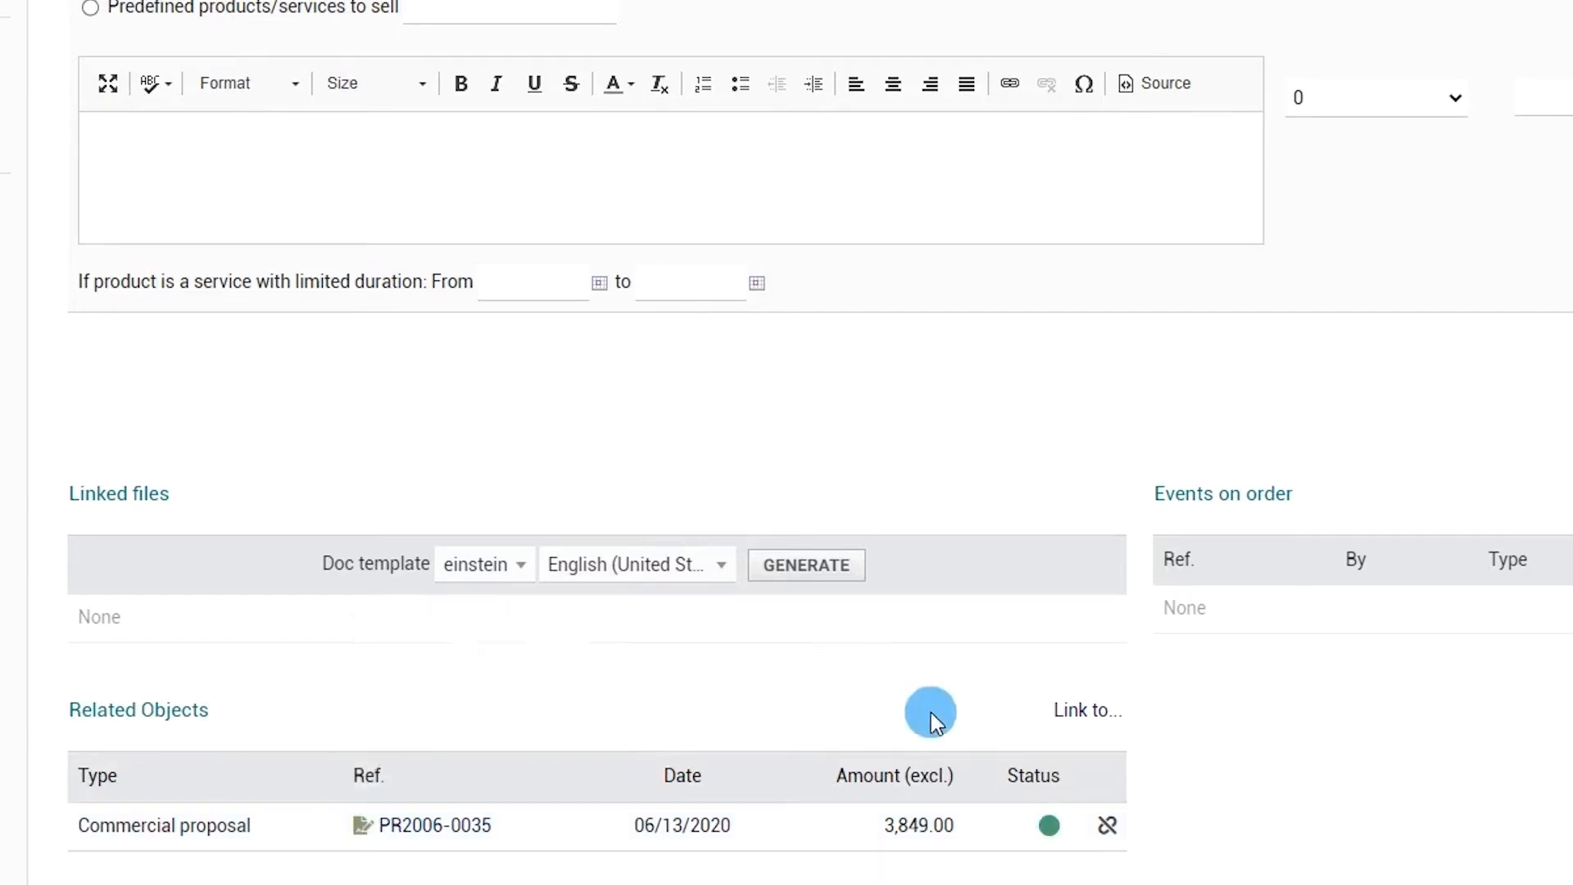
Step: Link purchase order PROV15 to draft order PROV106 as a related object
left_click(1089, 713)
left_click_drag(1101, 716, 1108, 761)
left_click(1040, 769)
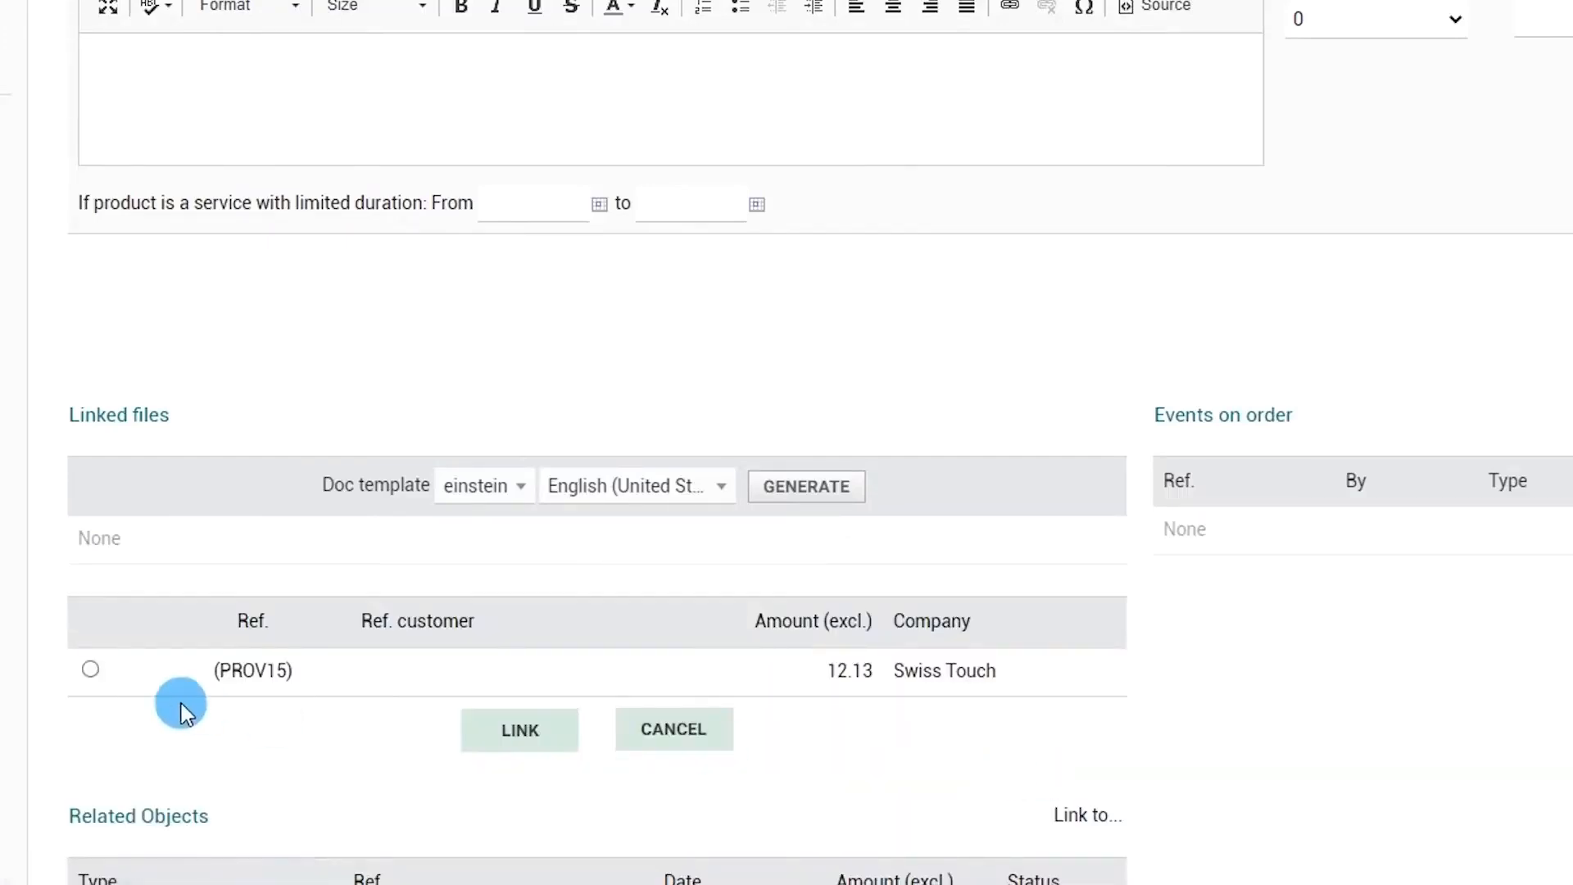
left_click(90, 670)
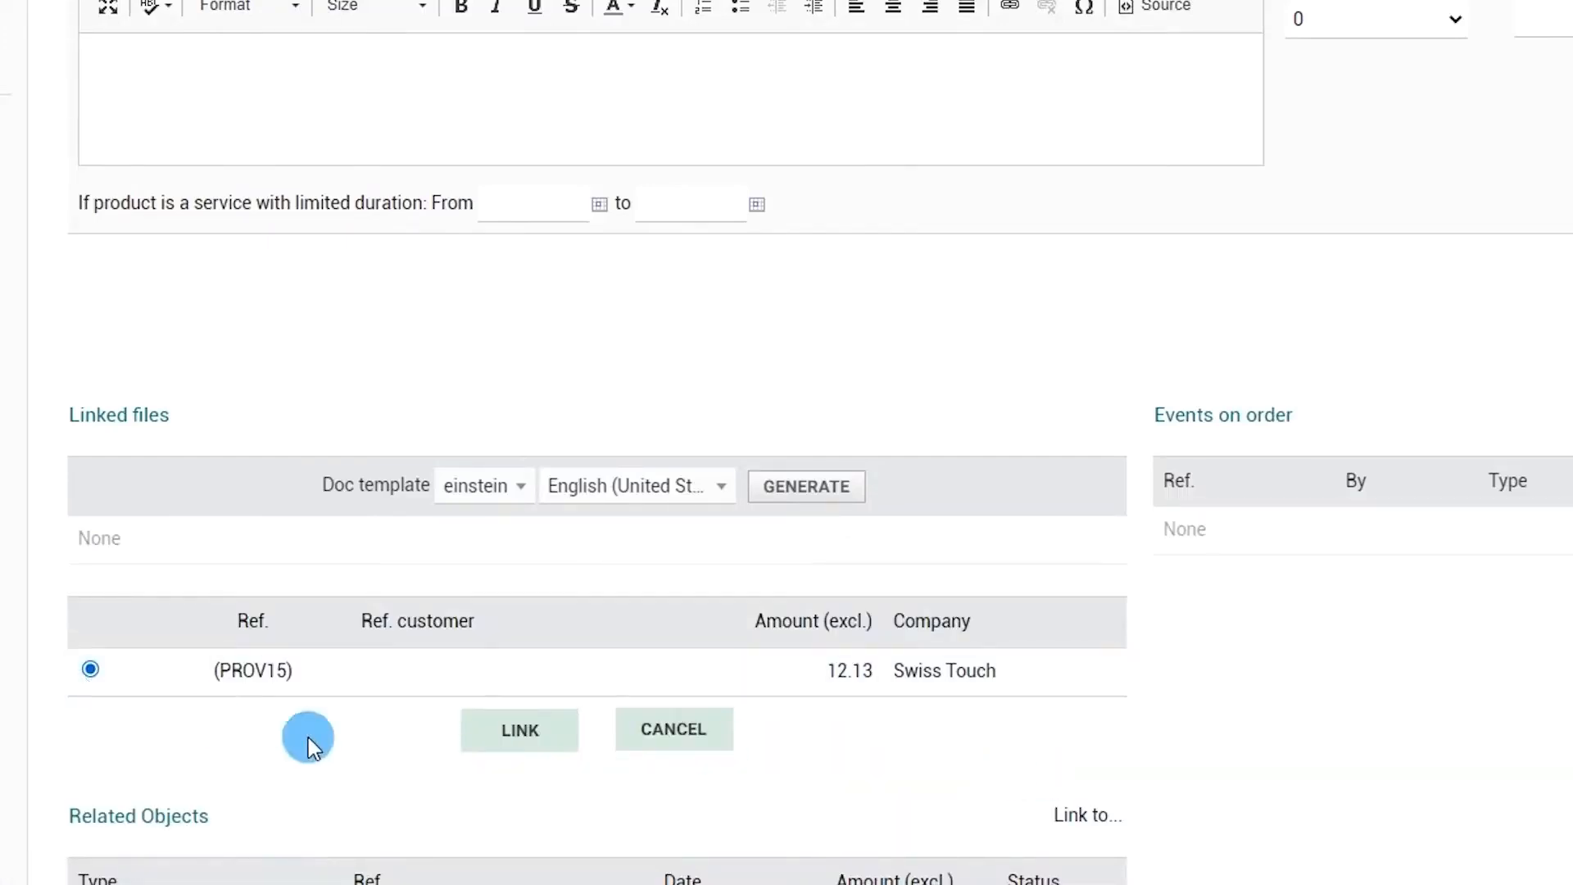
left_click(541, 741)
scroll(868, 554, "down", 4)
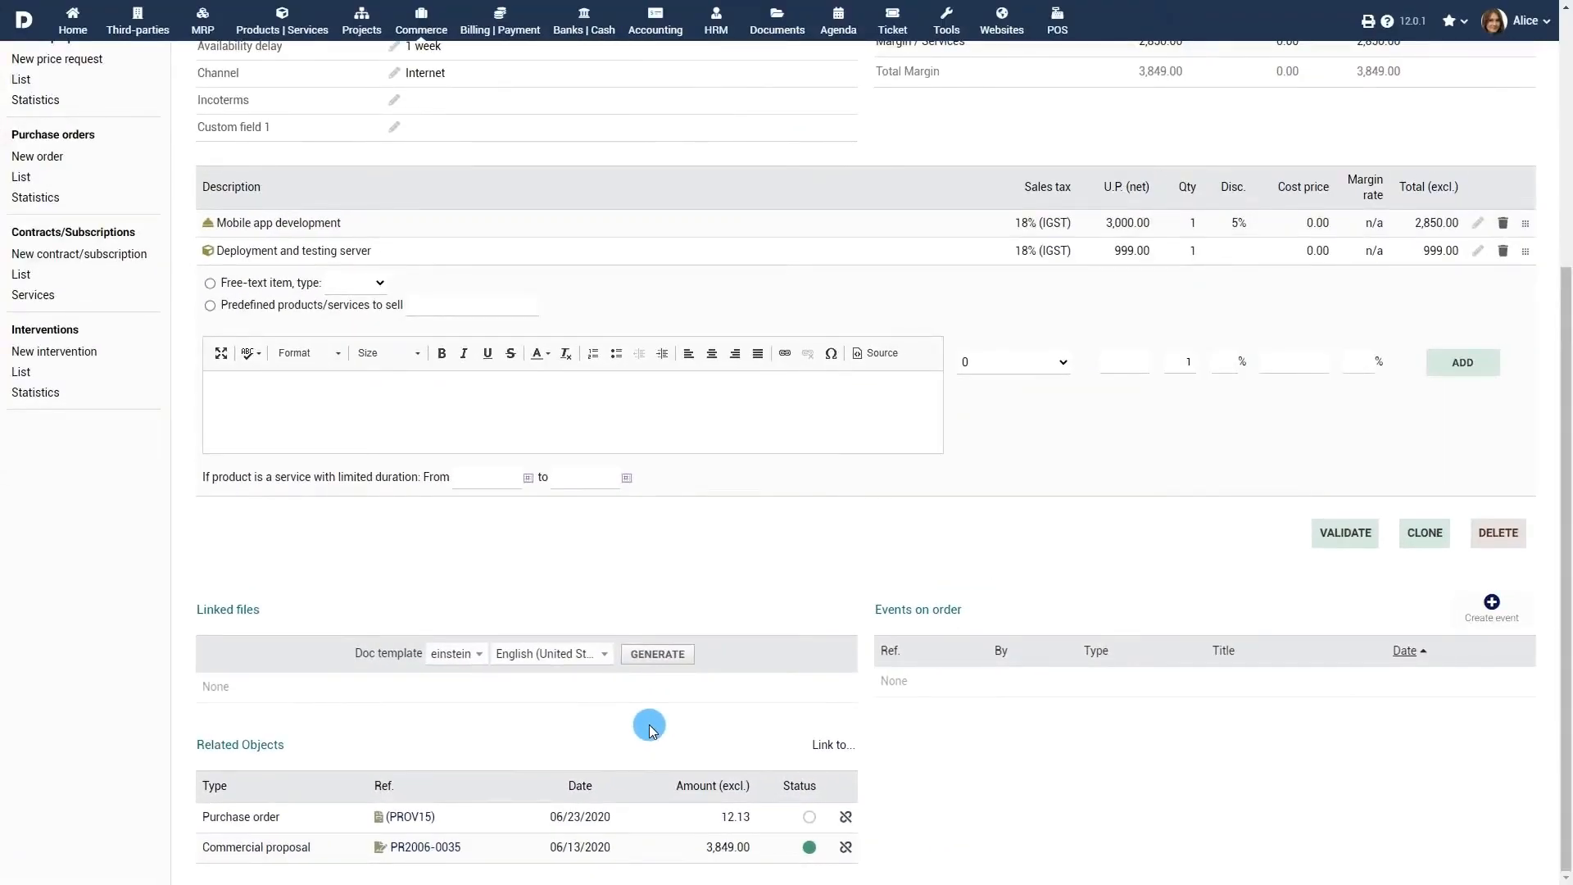
scroll(667, 566, "up", 4)
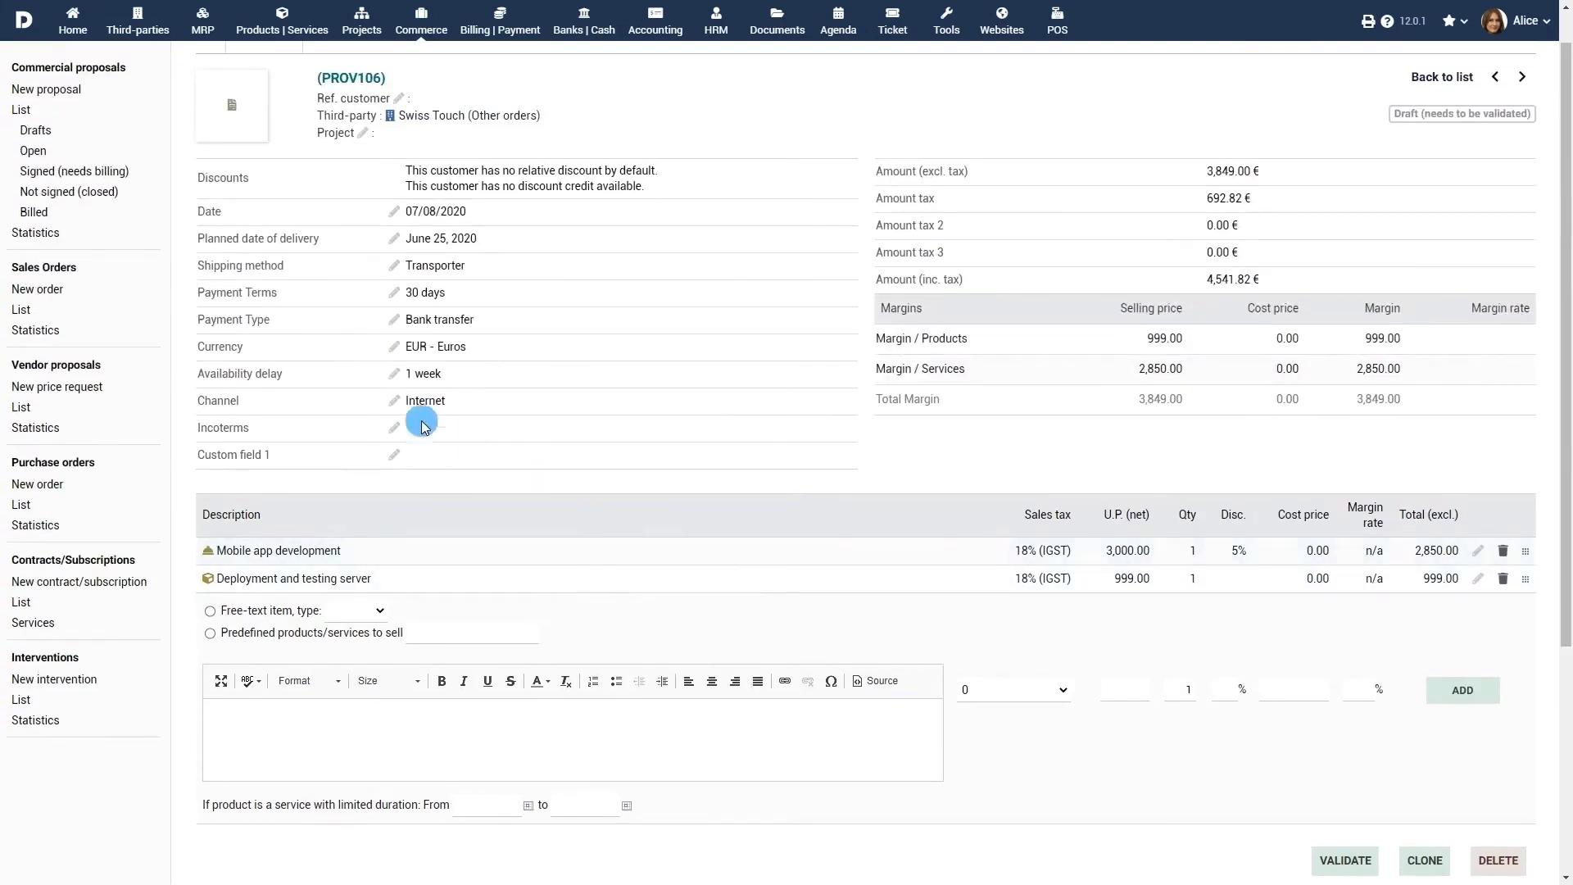
Step: Start a new order for Company Corp 2 with customer ref PRE1, delivery 07/23/2020
left_click(37, 289)
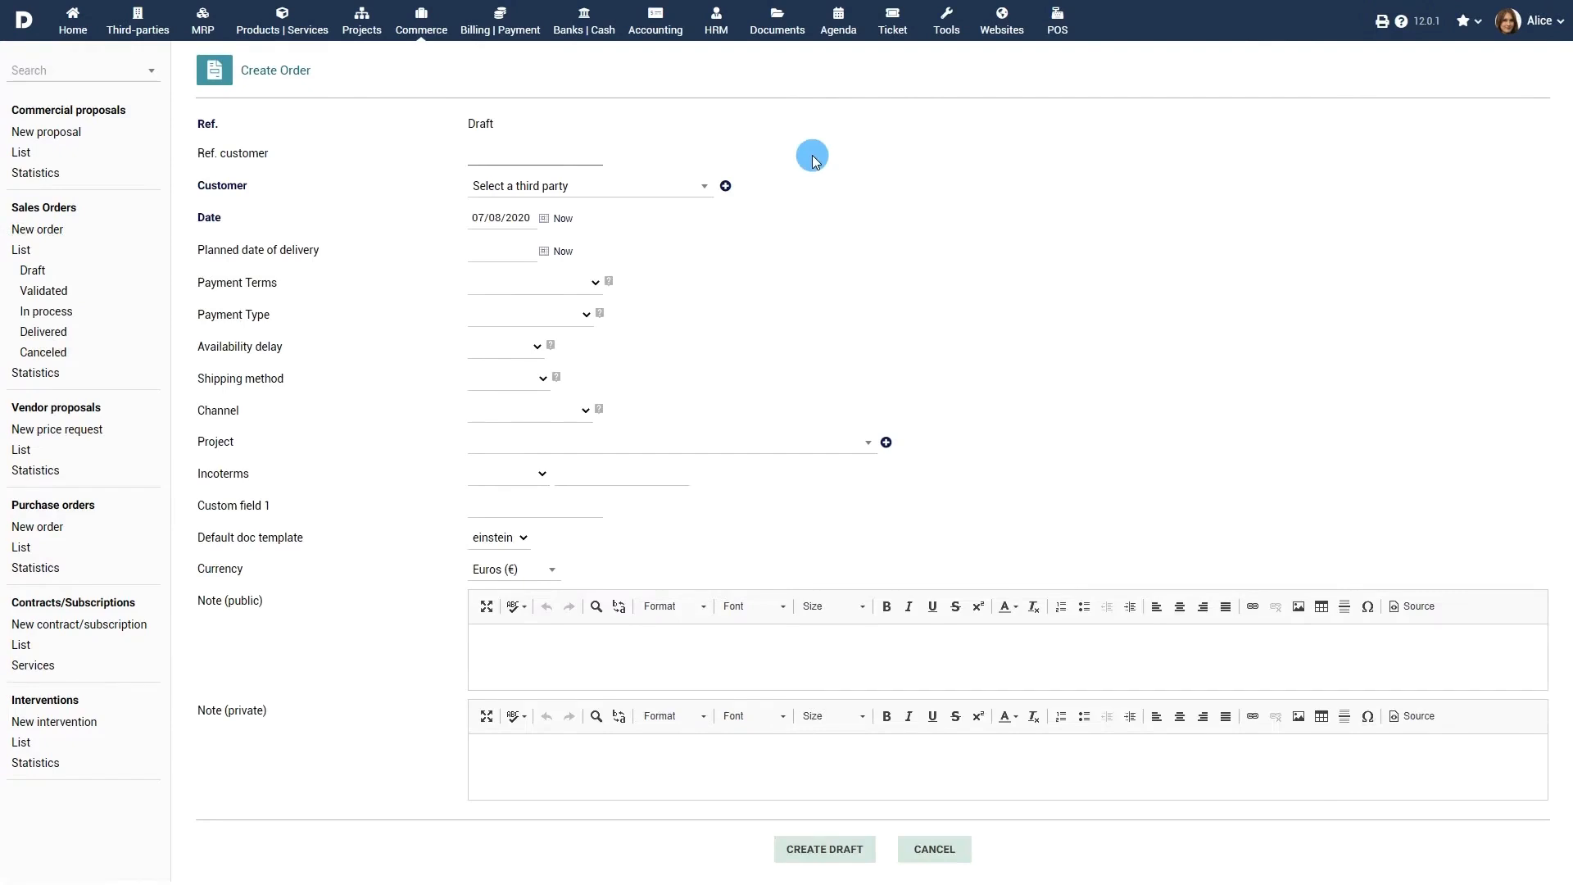
type("PRE1")
left_click(674, 187)
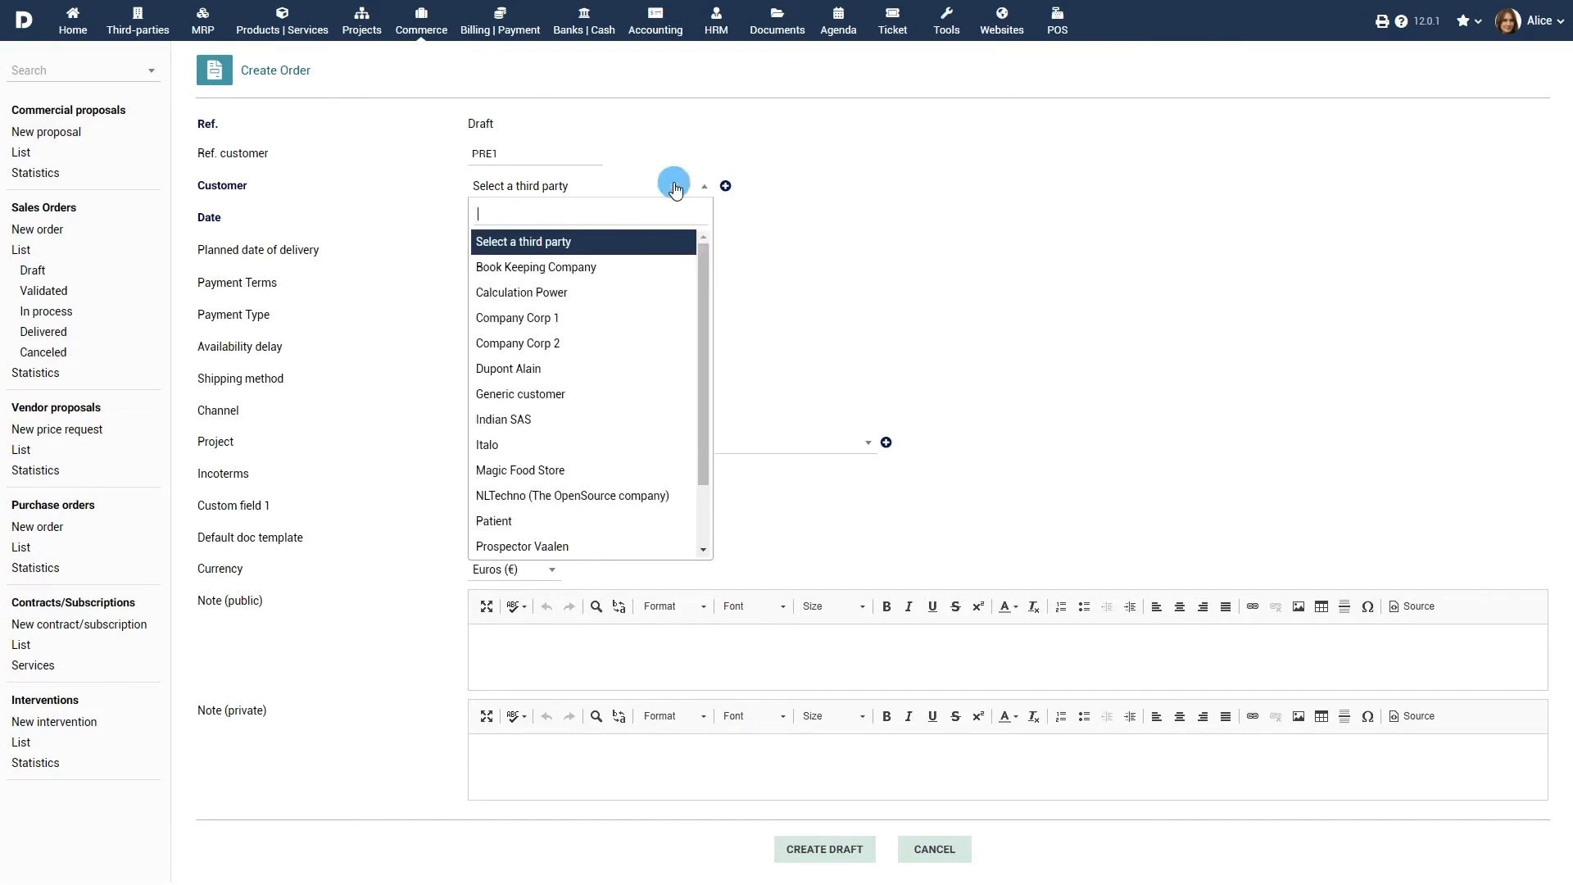
left_click(601, 342)
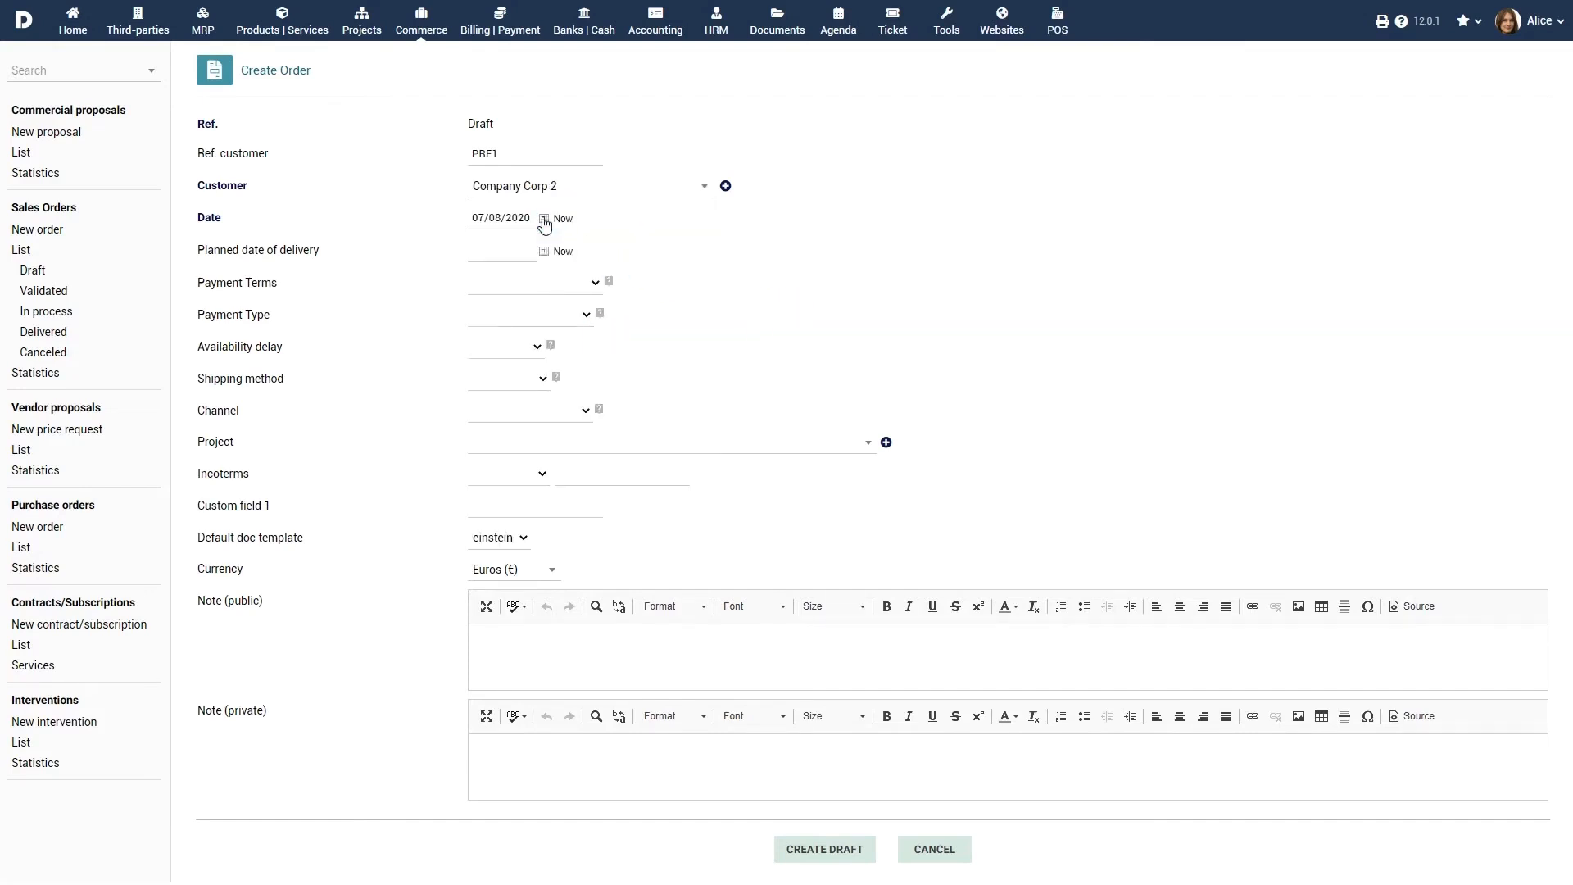
left_click(544, 250)
left_click(565, 395)
Step: Set payment terms to 30 days by Check, 2-week availability, shipping by Transporter
left_click(531, 283)
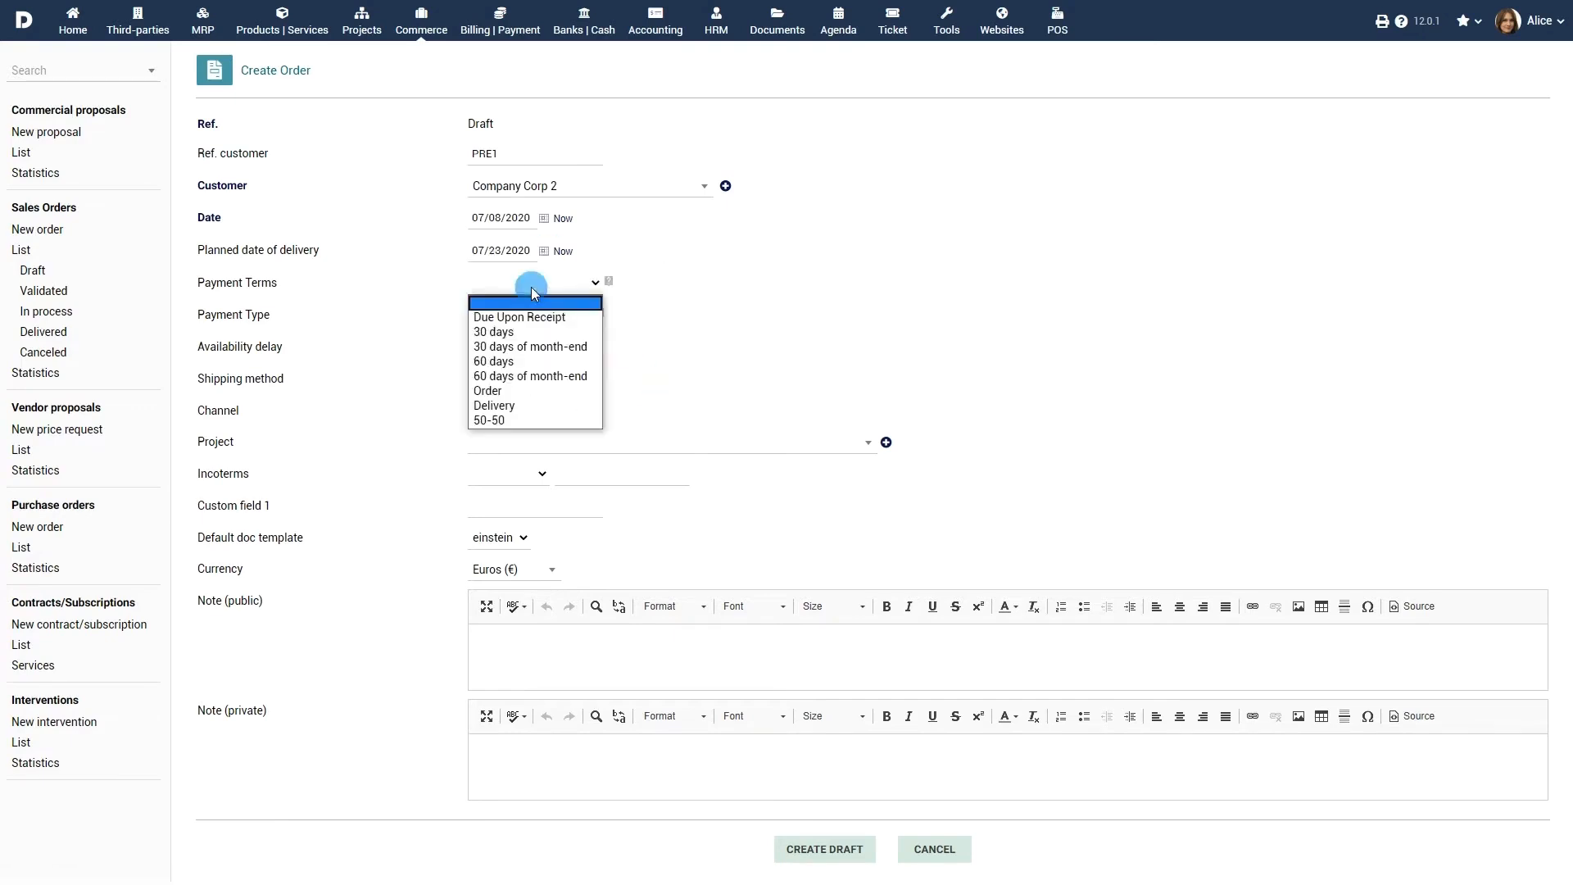
left_click(531, 331)
left_click(552, 316)
left_click(525, 381)
left_click(522, 352)
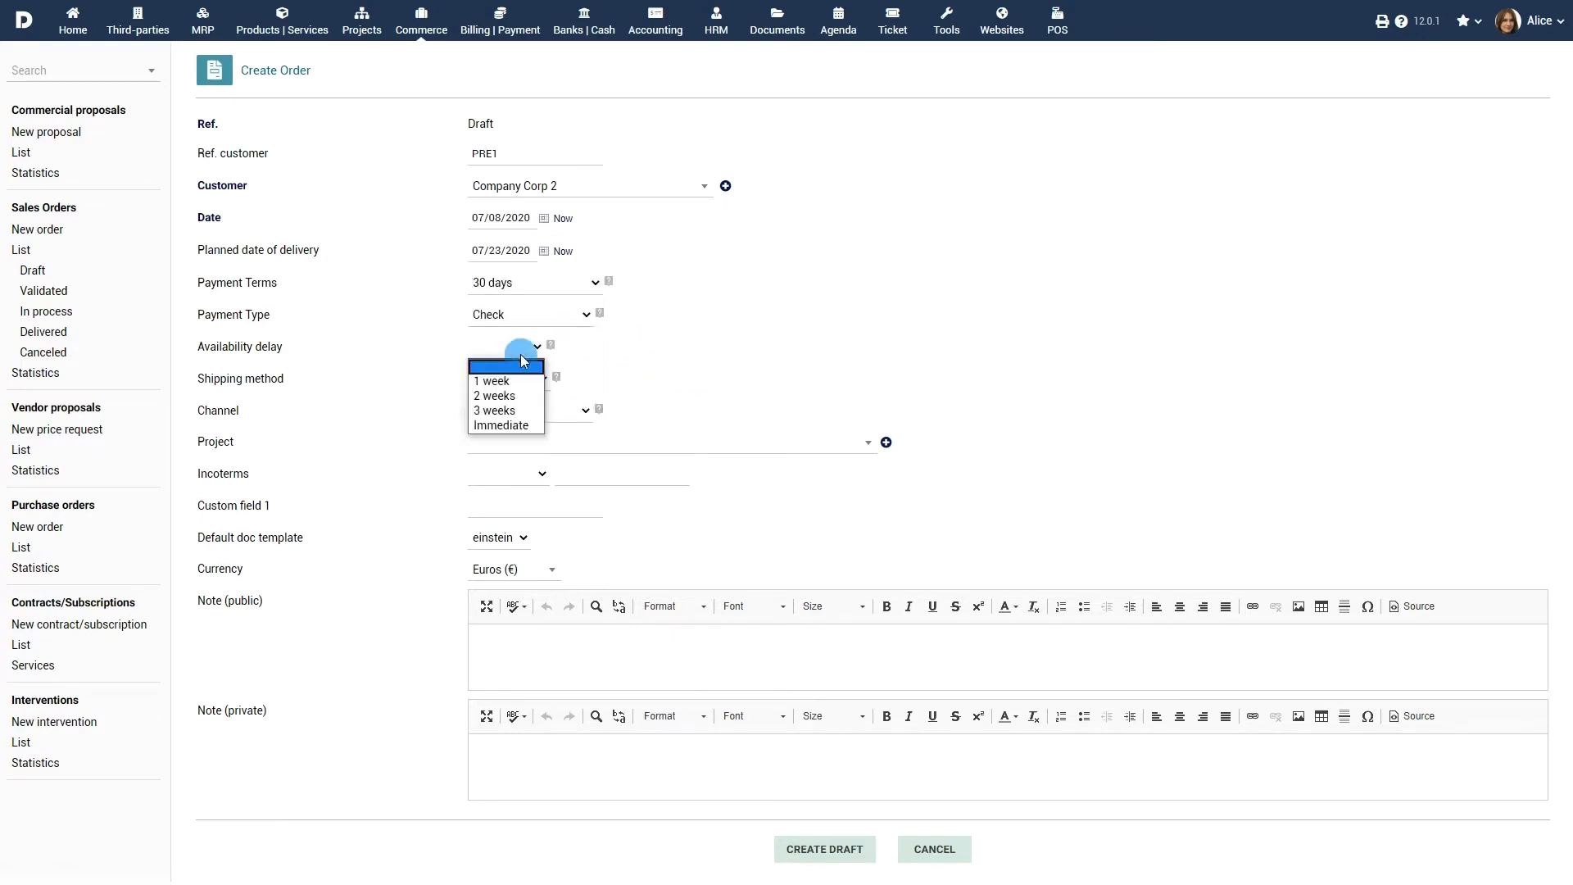
left_click(504, 396)
left_click(528, 378)
left_click(515, 426)
Step: Set channel Internet, project PROJ1, incoterms CFR, currency Euros, add a public note, and save as draft
left_click(533, 410)
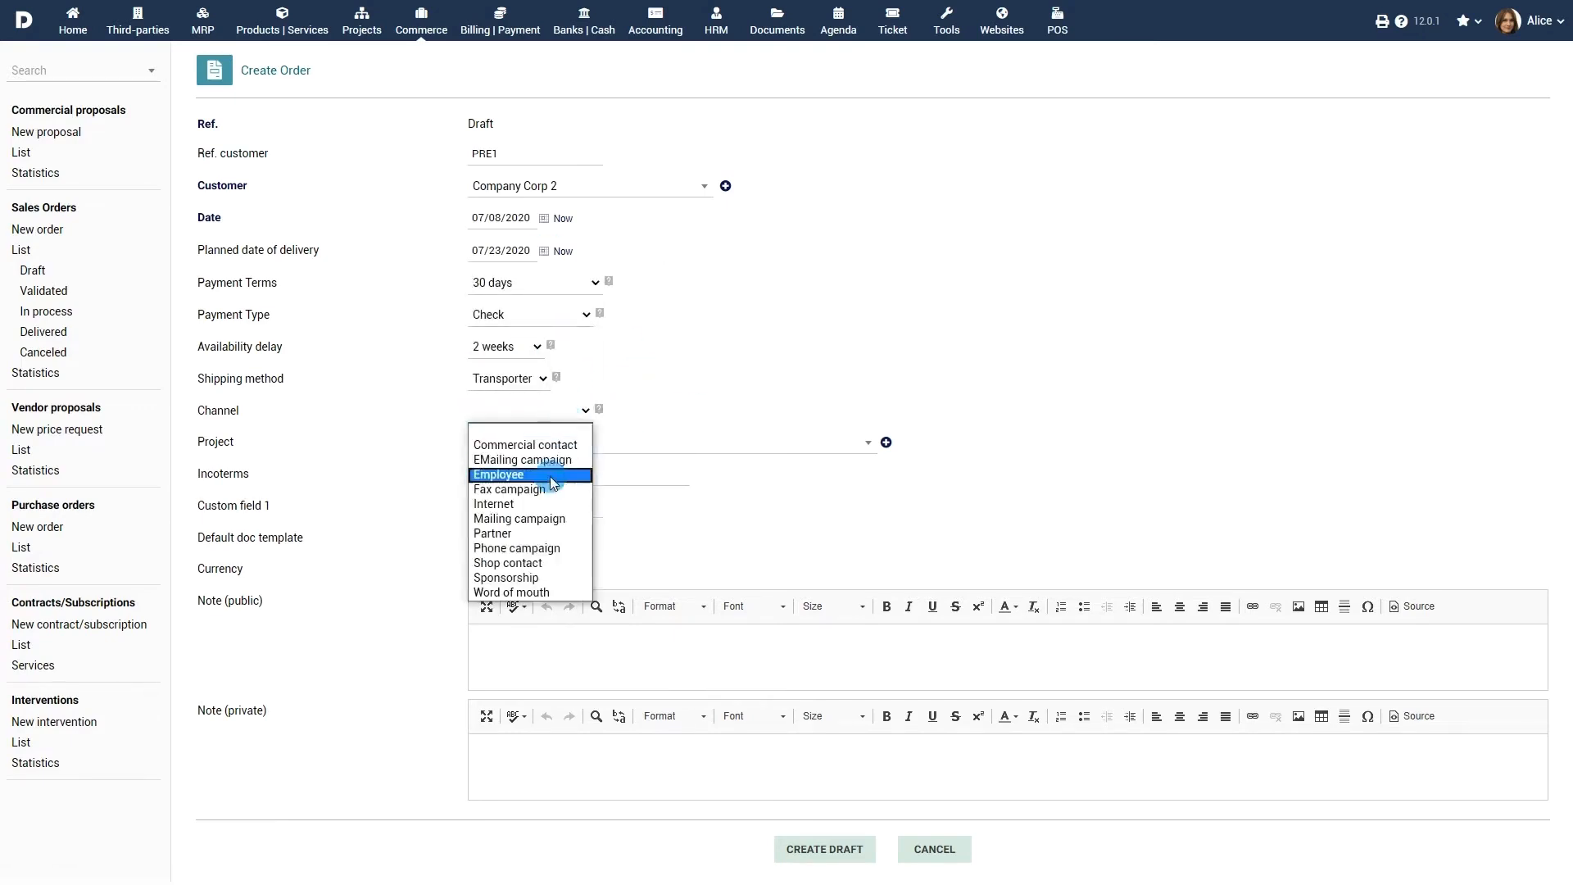
left_click(545, 505)
left_click(686, 453)
left_click(611, 699)
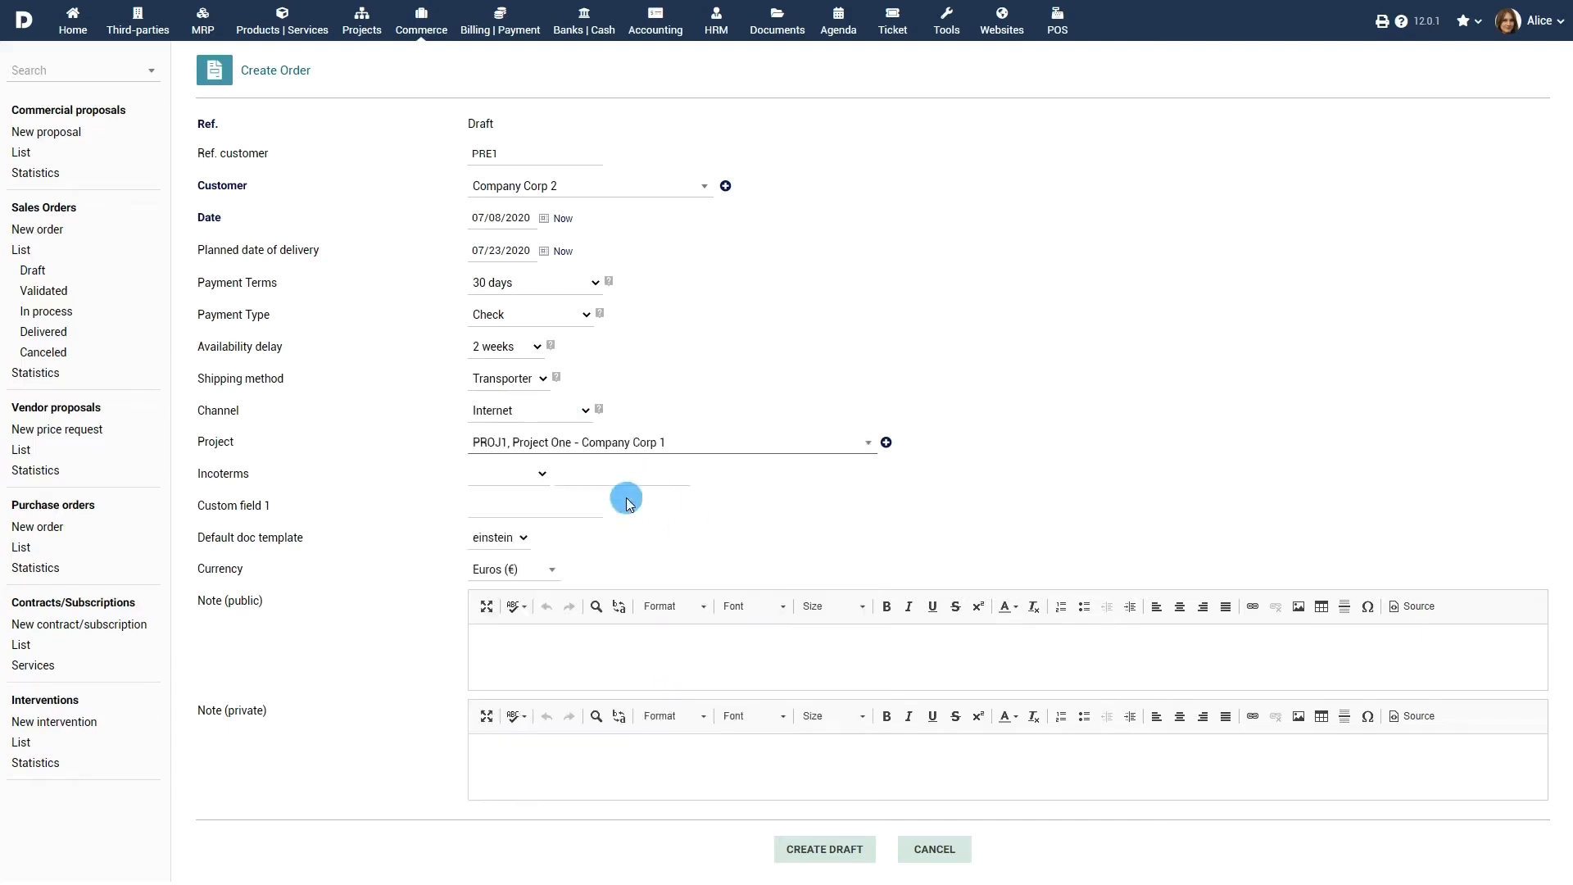
left_click(512, 474)
left_click(508, 504)
left_click(542, 570)
left_click(525, 626)
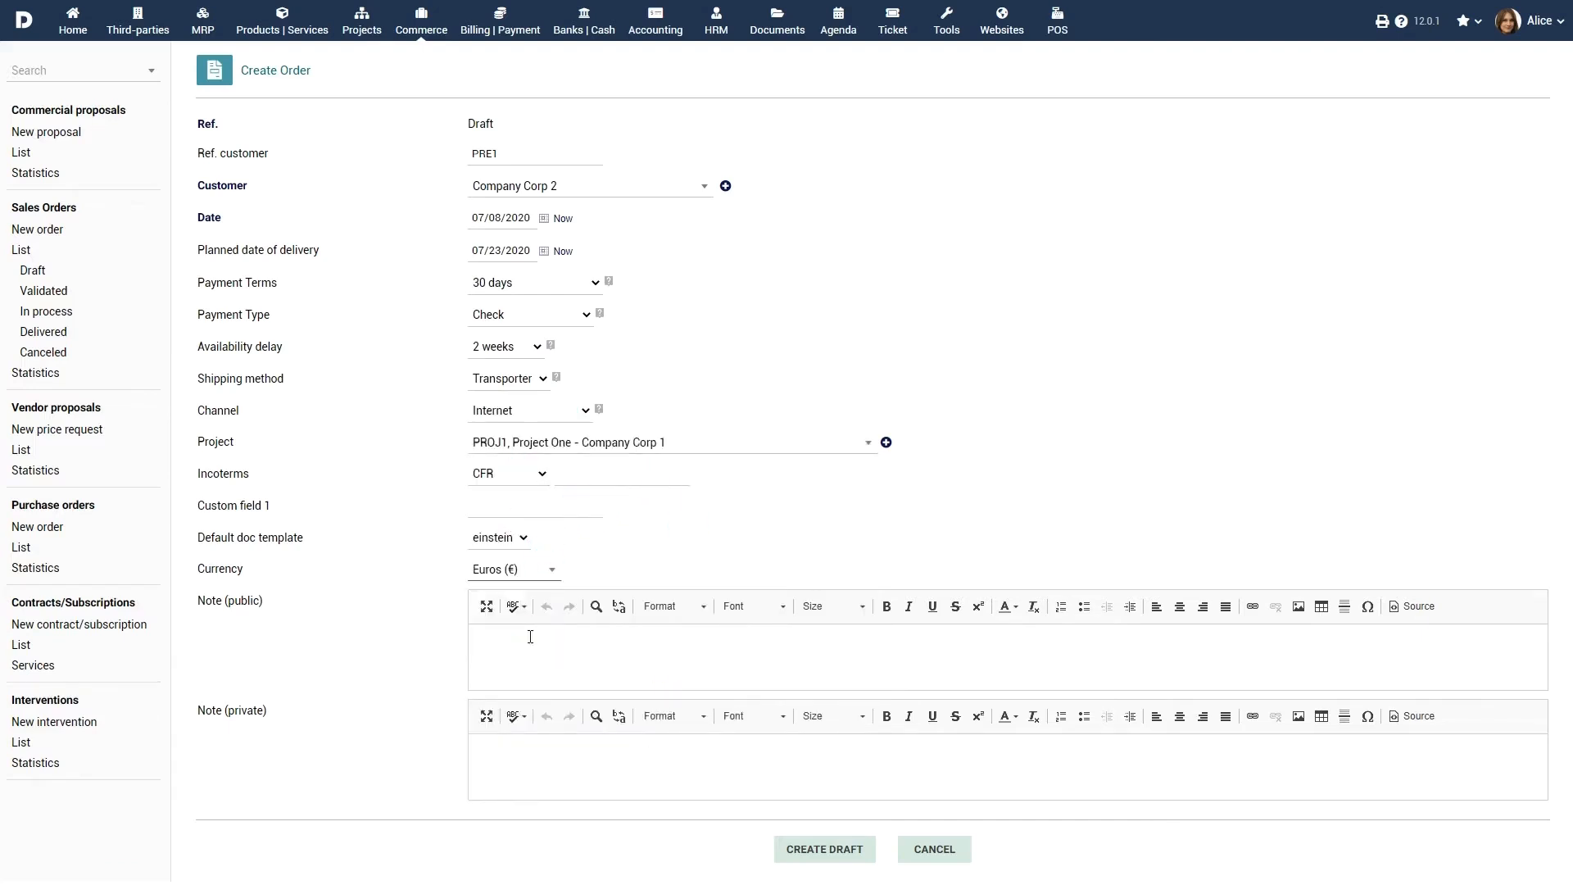
left_click(692, 660)
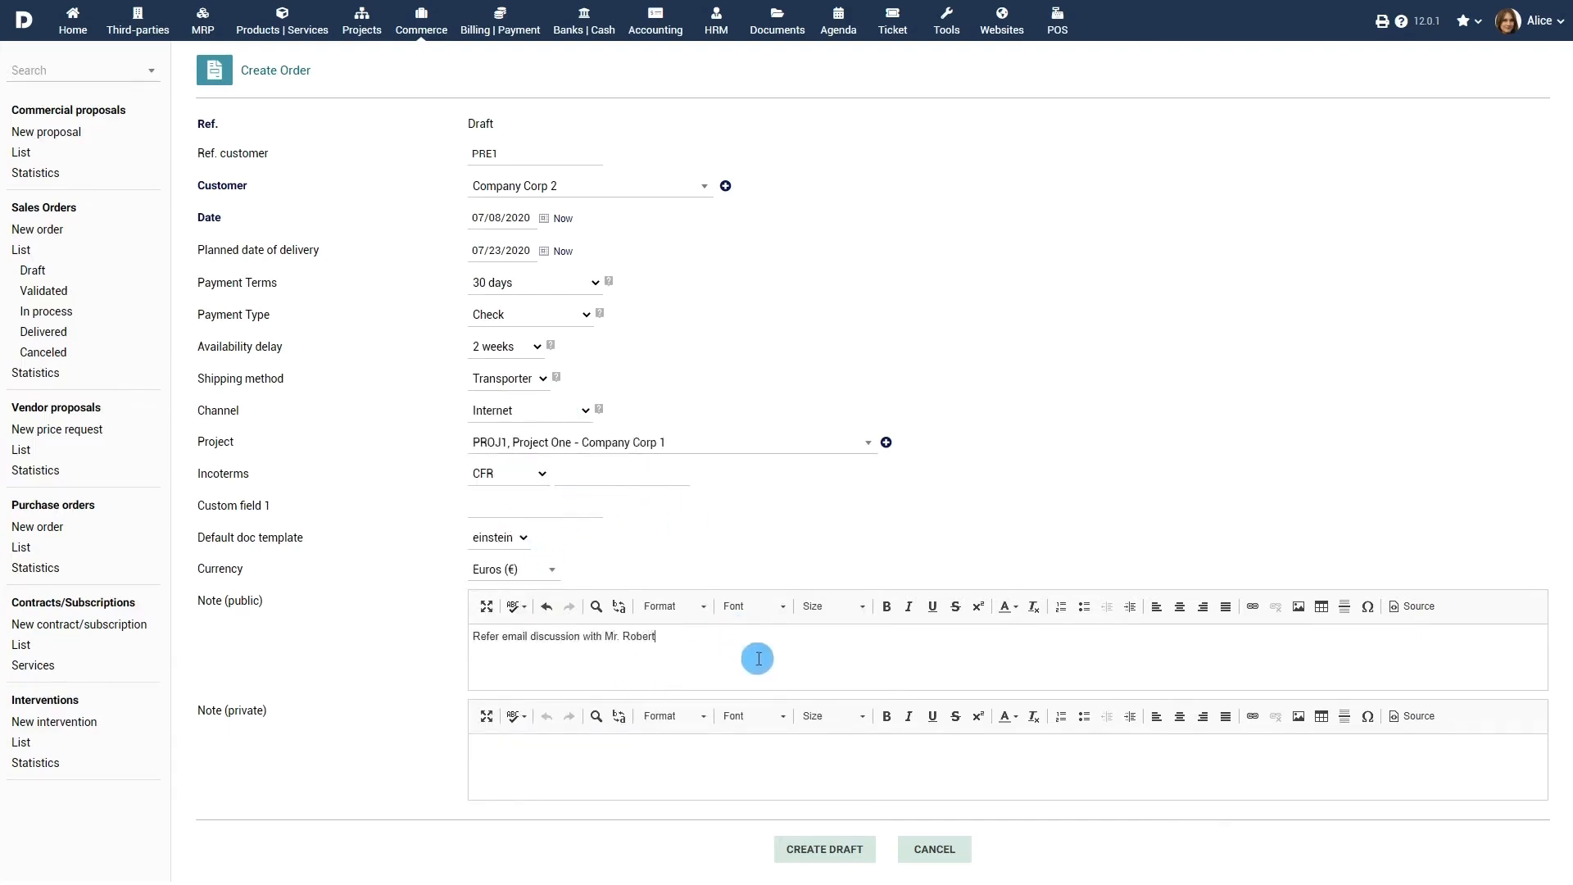
left_click(840, 836)
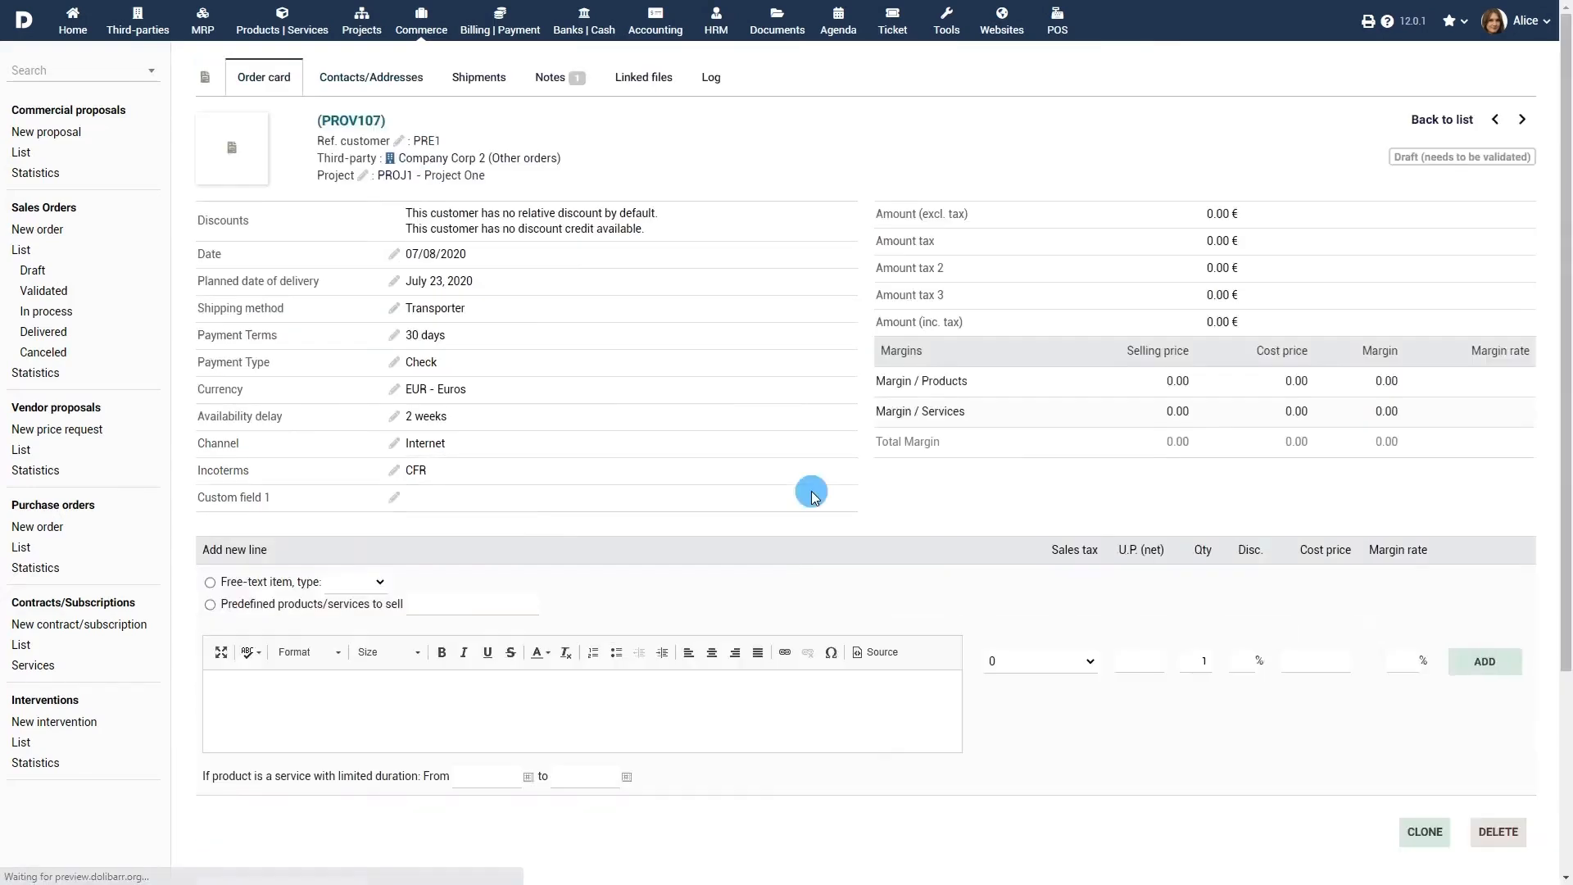
Step: Add a free-text Service line 'Mobile app development' at 19.6% tax, priced 2,575.00
left_click(213, 588)
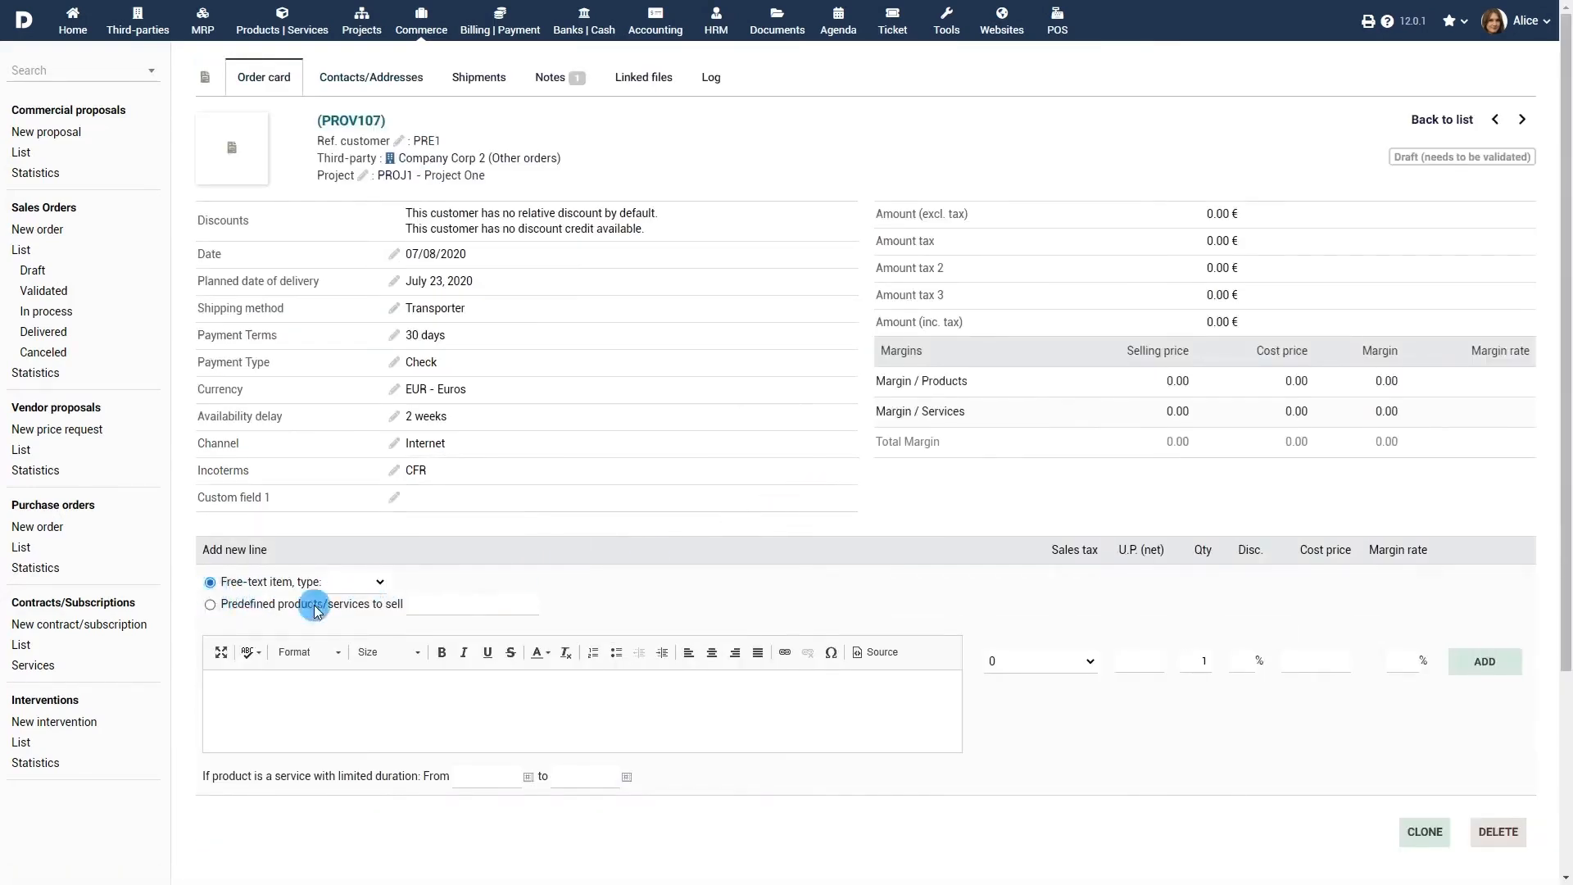
left_click(376, 584)
left_click(368, 633)
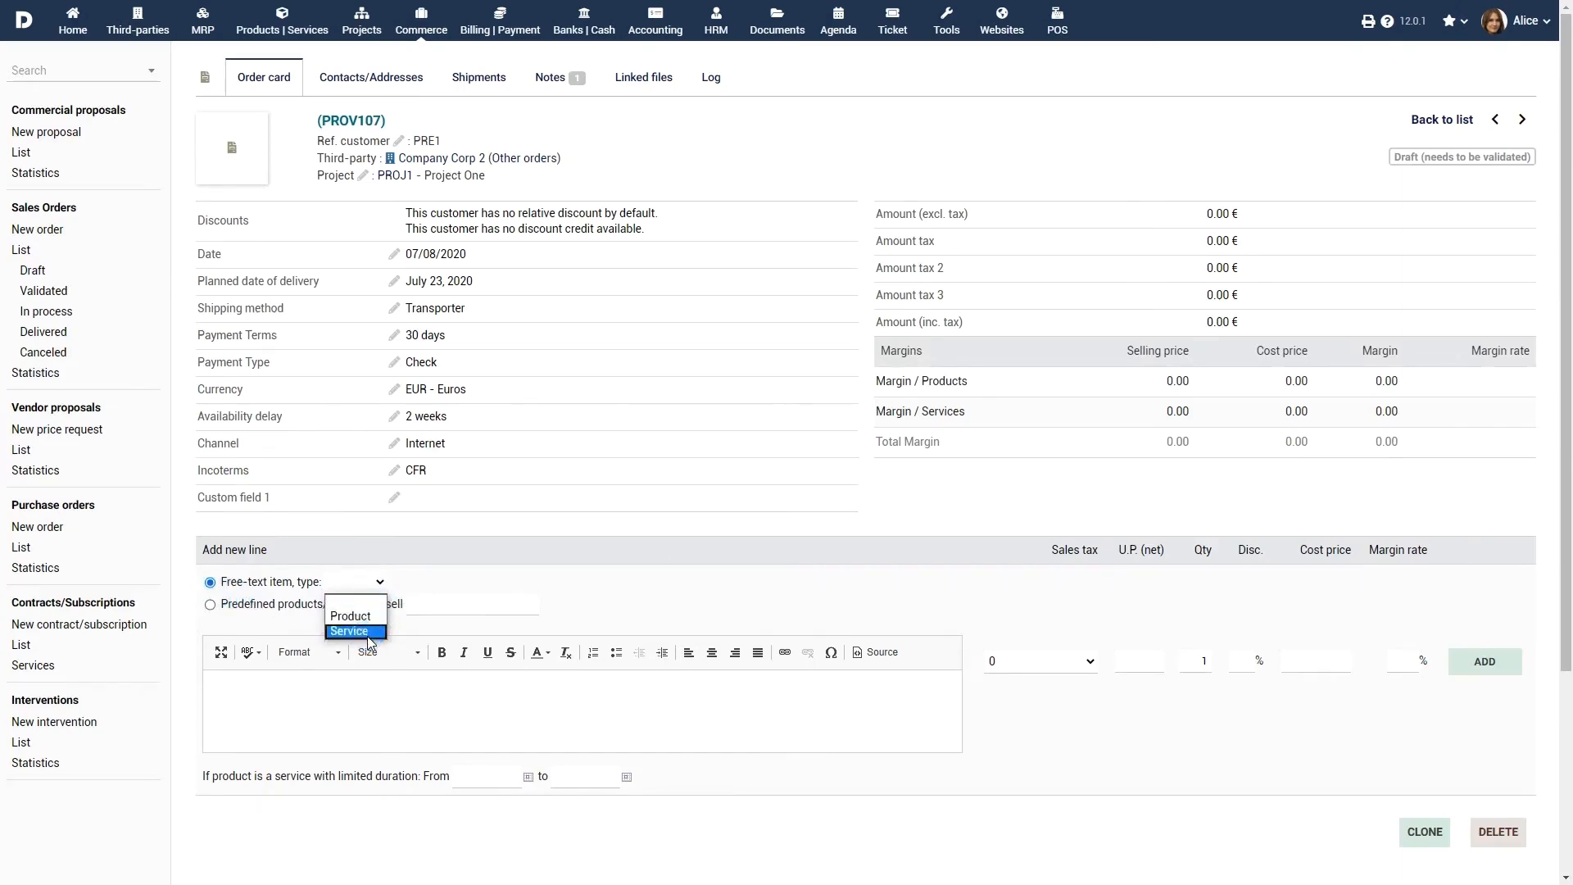
left_click(368, 633)
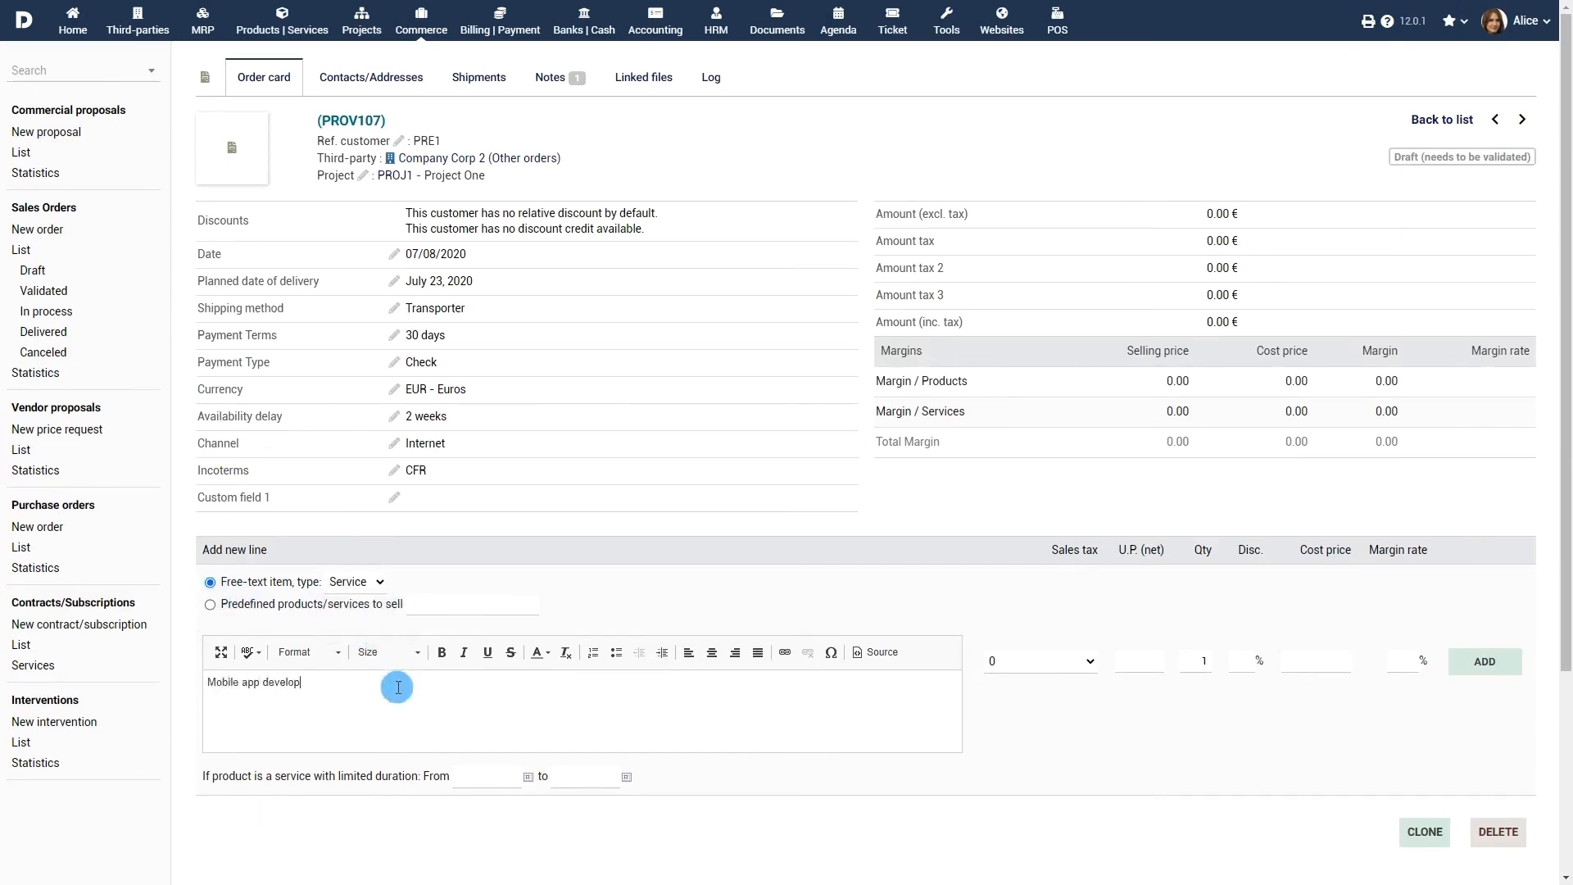
left_click(1078, 663)
left_click(1065, 740)
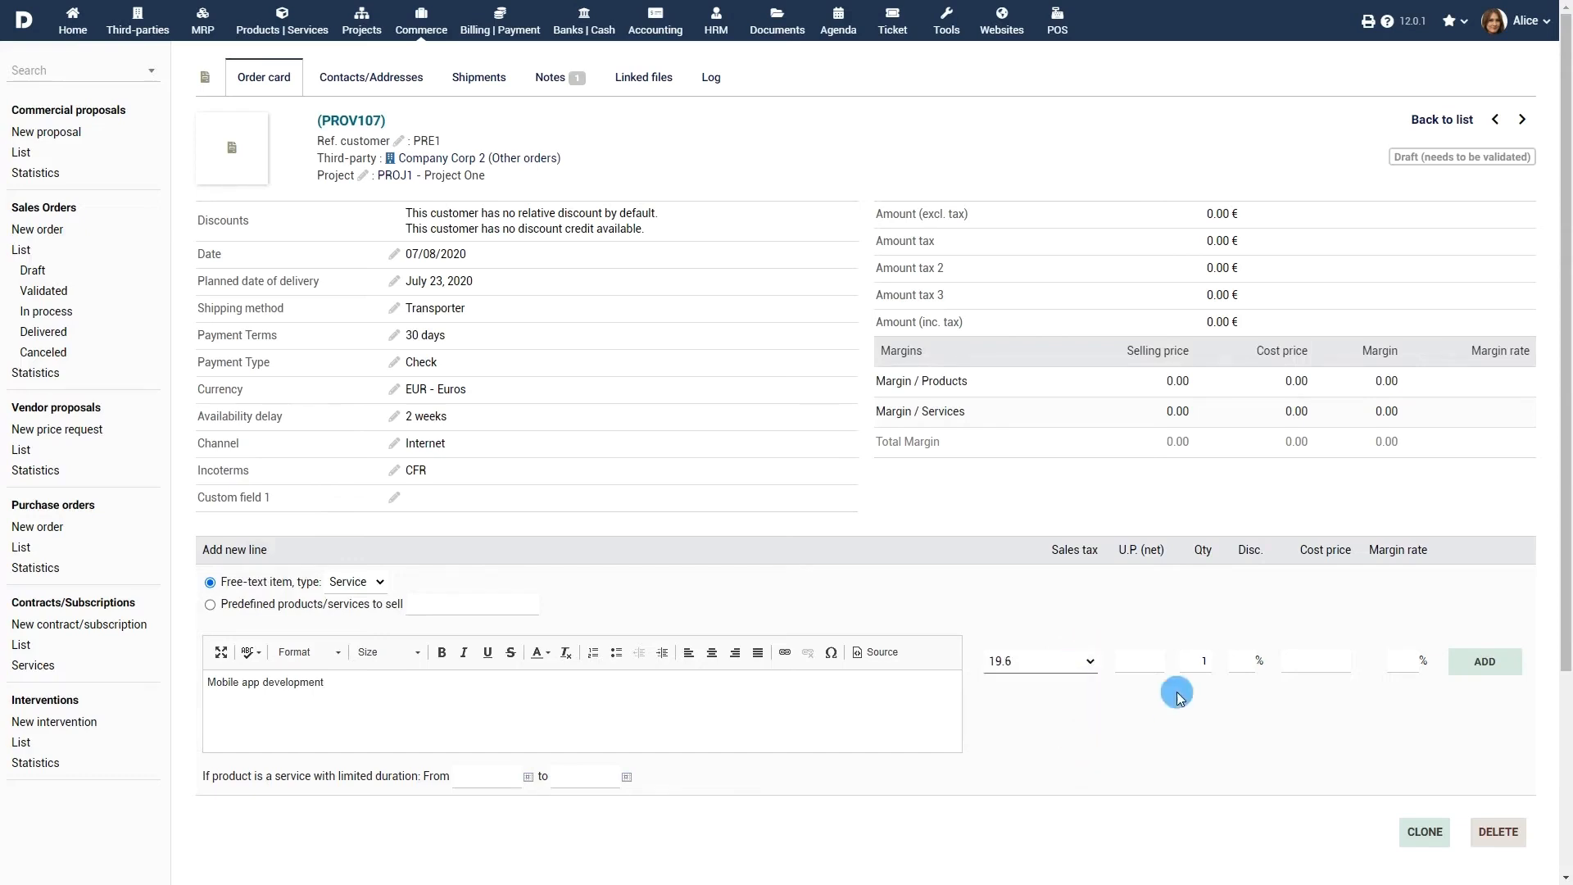
left_click(1162, 663)
type("2")
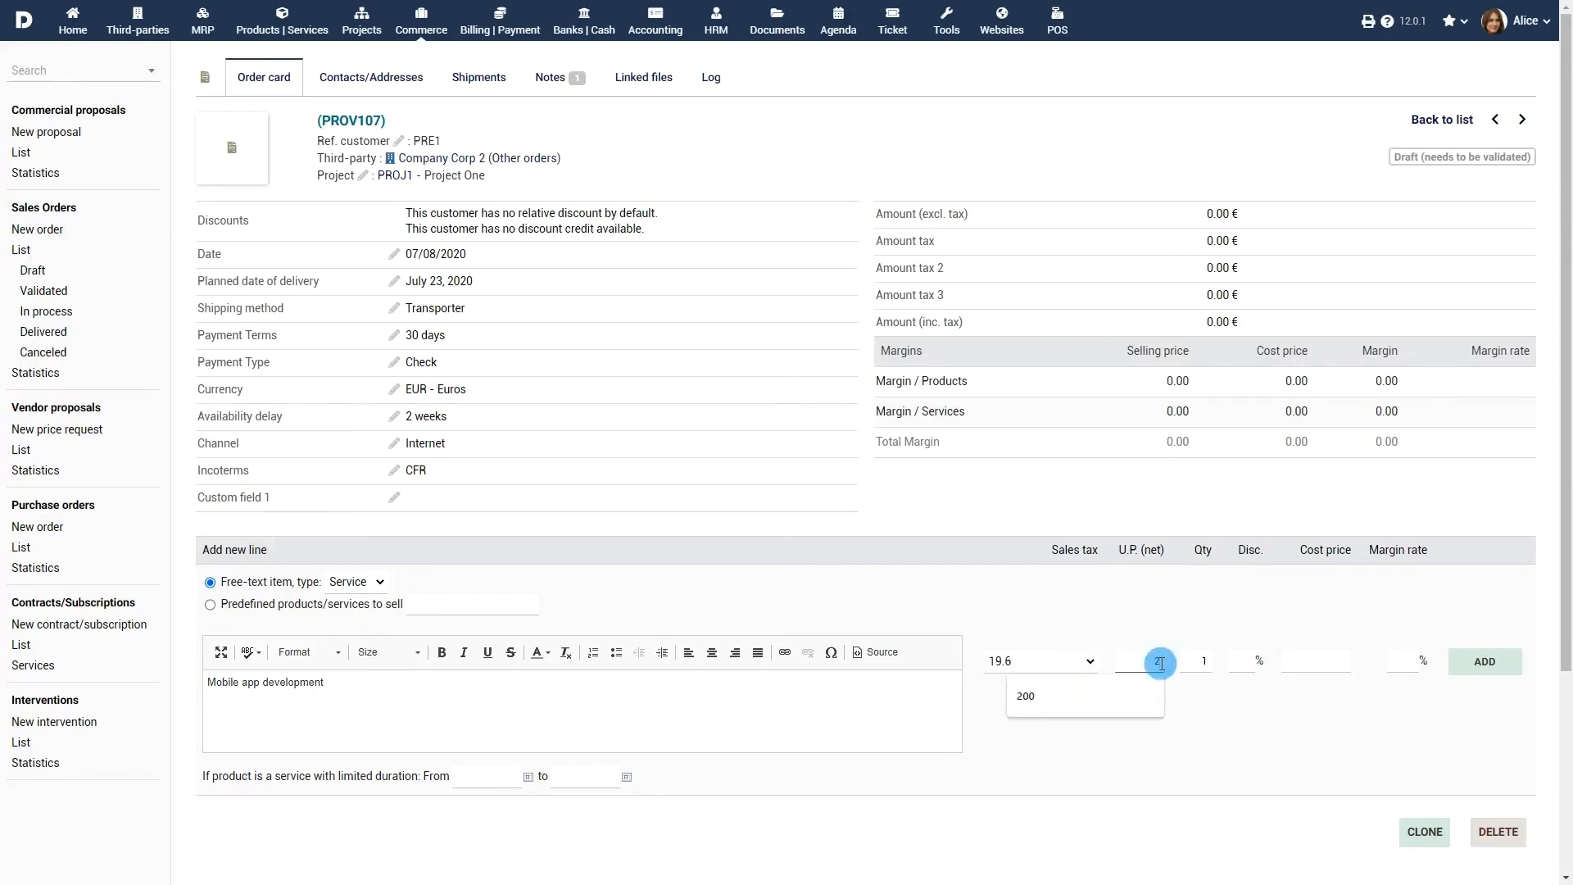
type("575")
left_click(1490, 660)
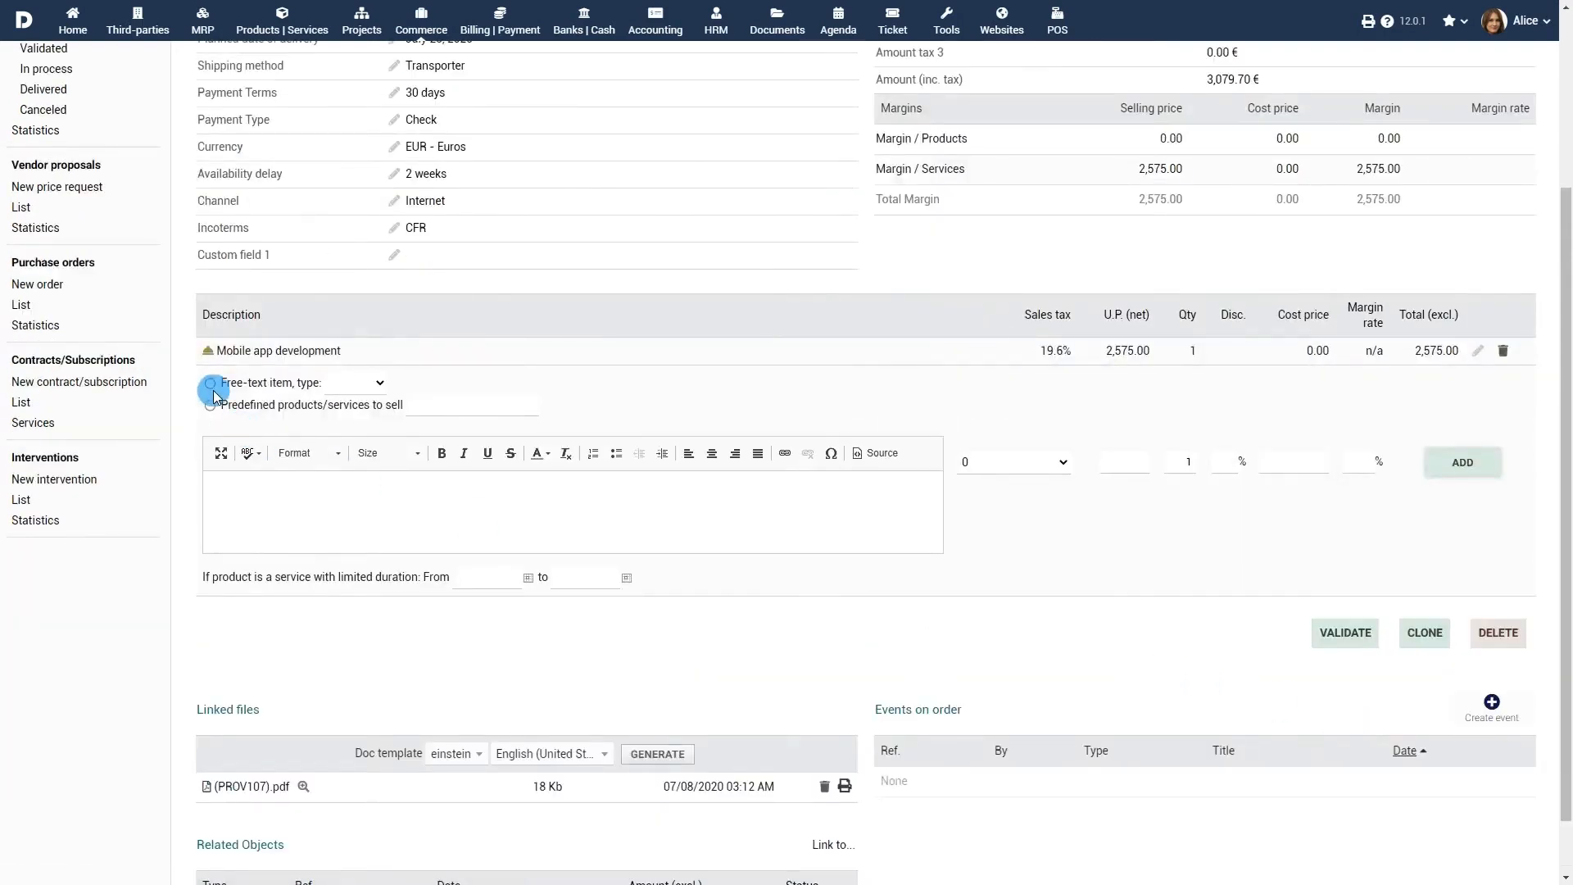
Step: Add a 'Website development' service line at 1,875.00, 19.6% tax, dated 07/08/2020–07/23/2020
left_click(356, 383)
left_click(344, 429)
left_click(444, 500)
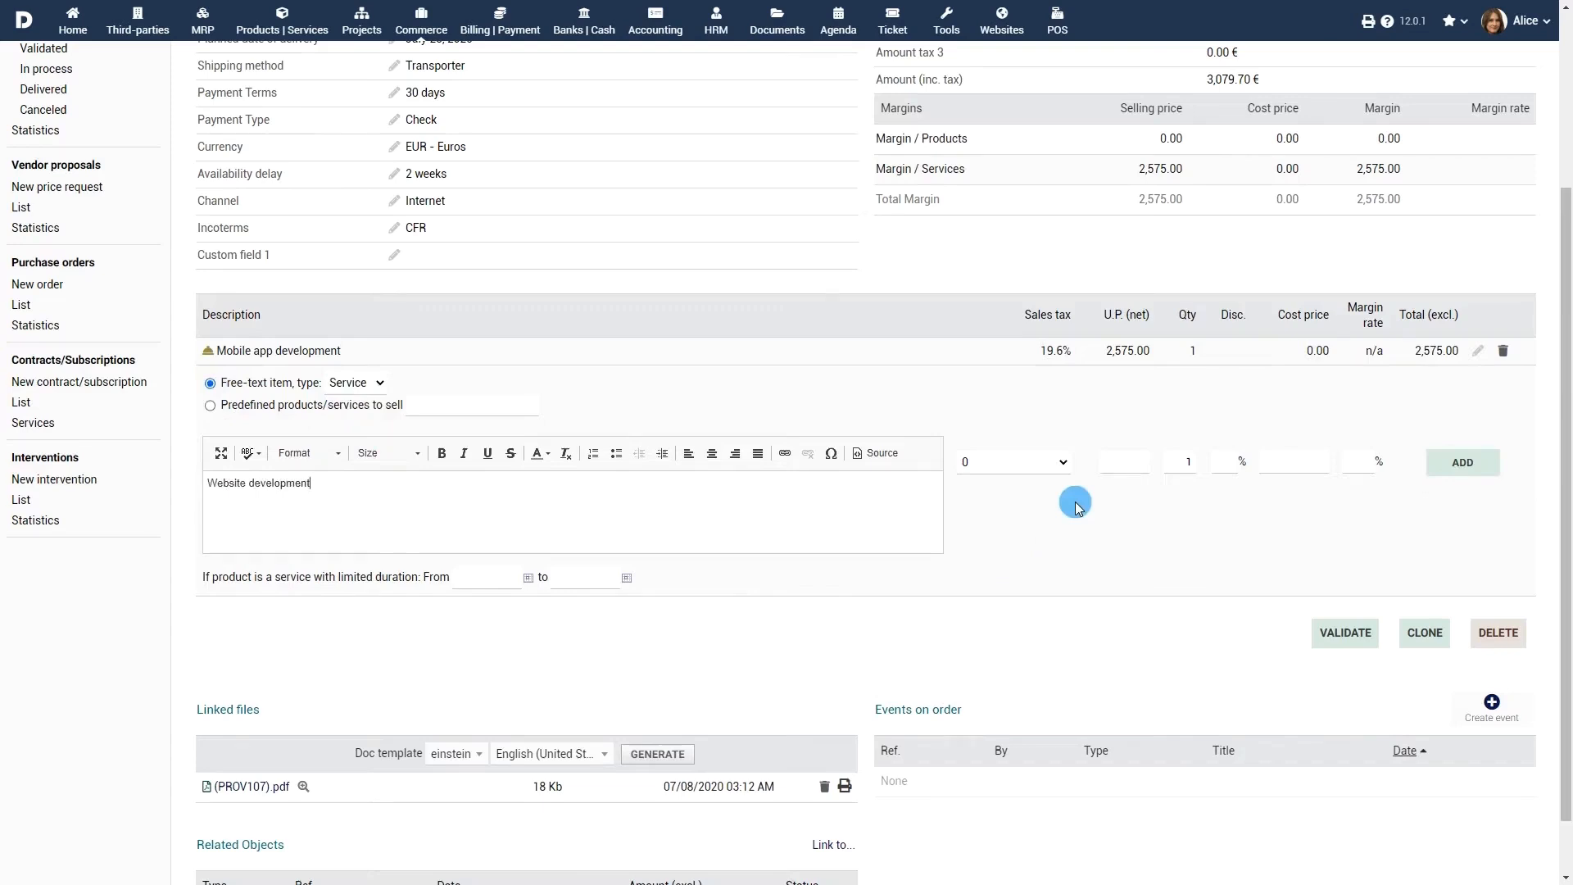
left_click(1063, 462)
left_click(1044, 529)
left_click(1123, 464)
type("1875")
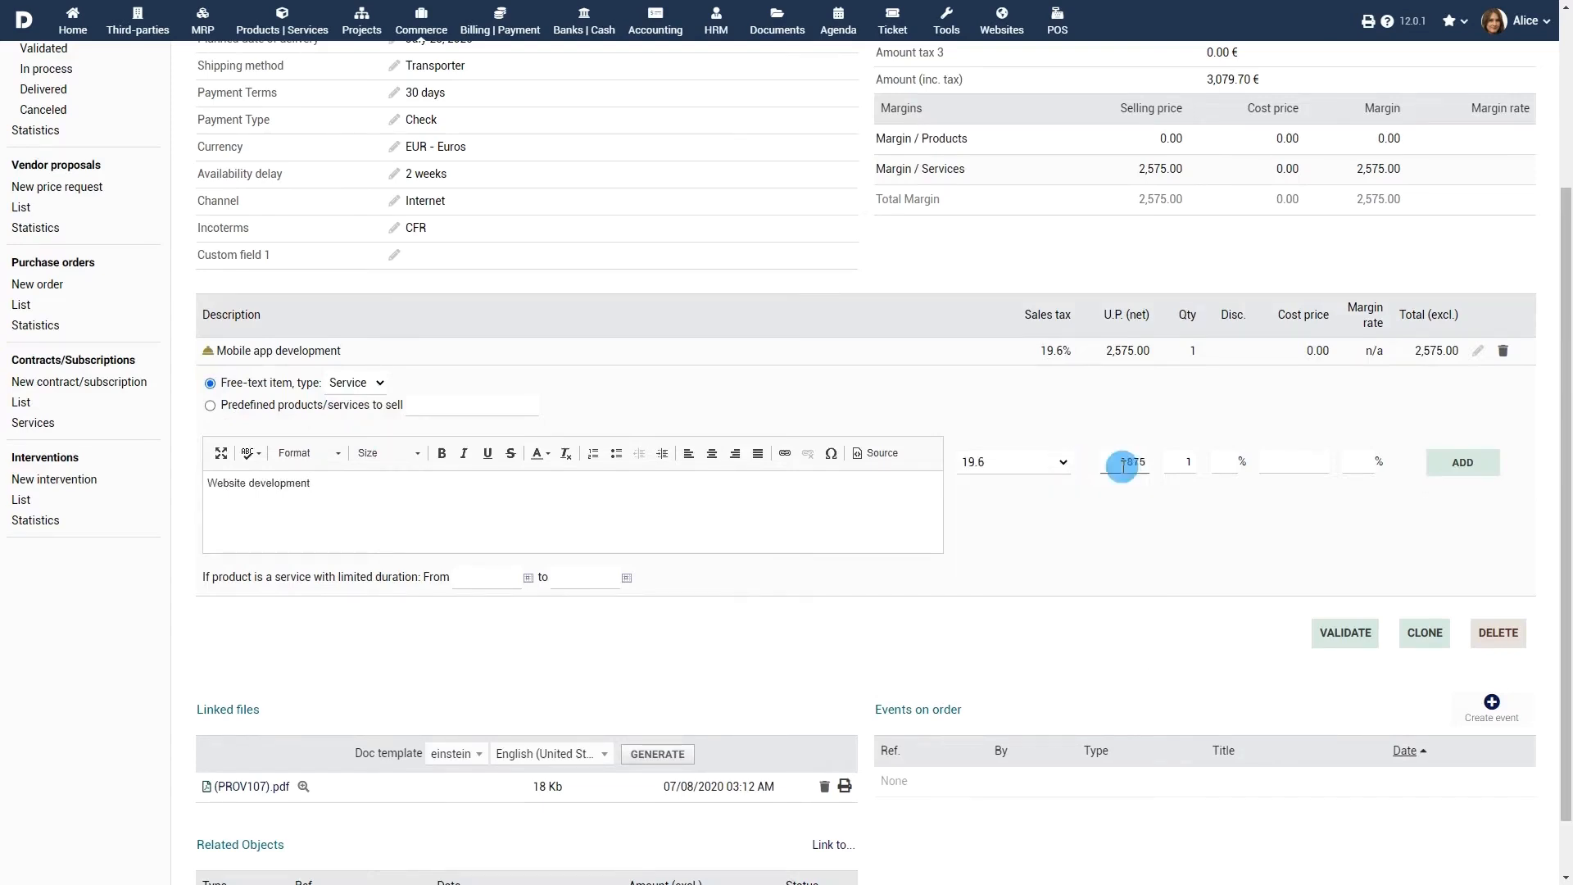
left_click(528, 578)
left_click(534, 680)
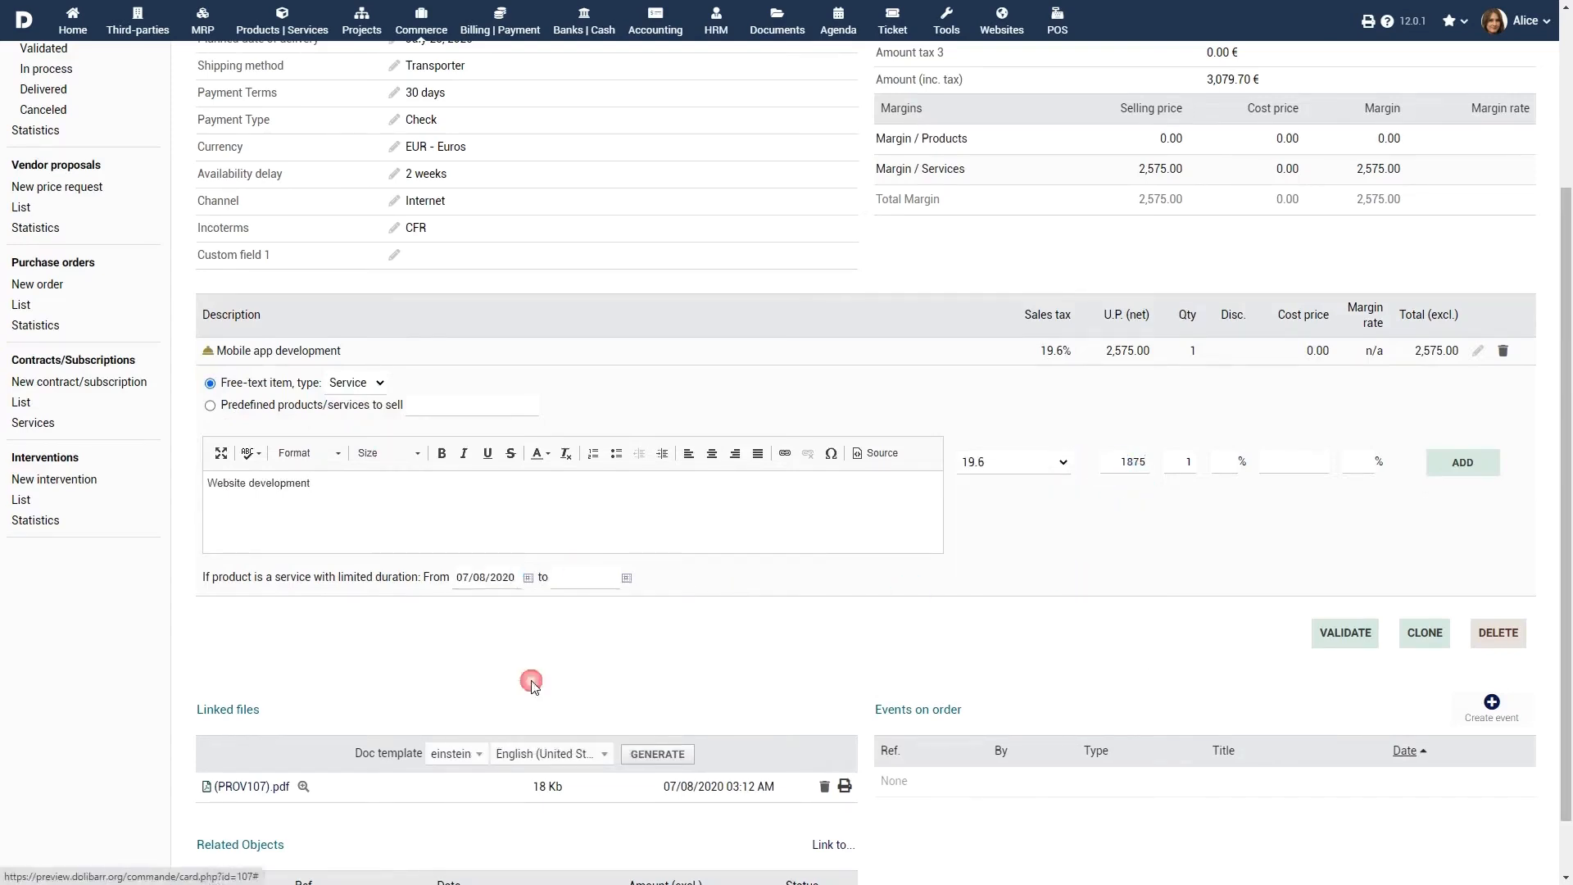
left_click(626, 578)
left_click(657, 720)
left_click(1462, 462)
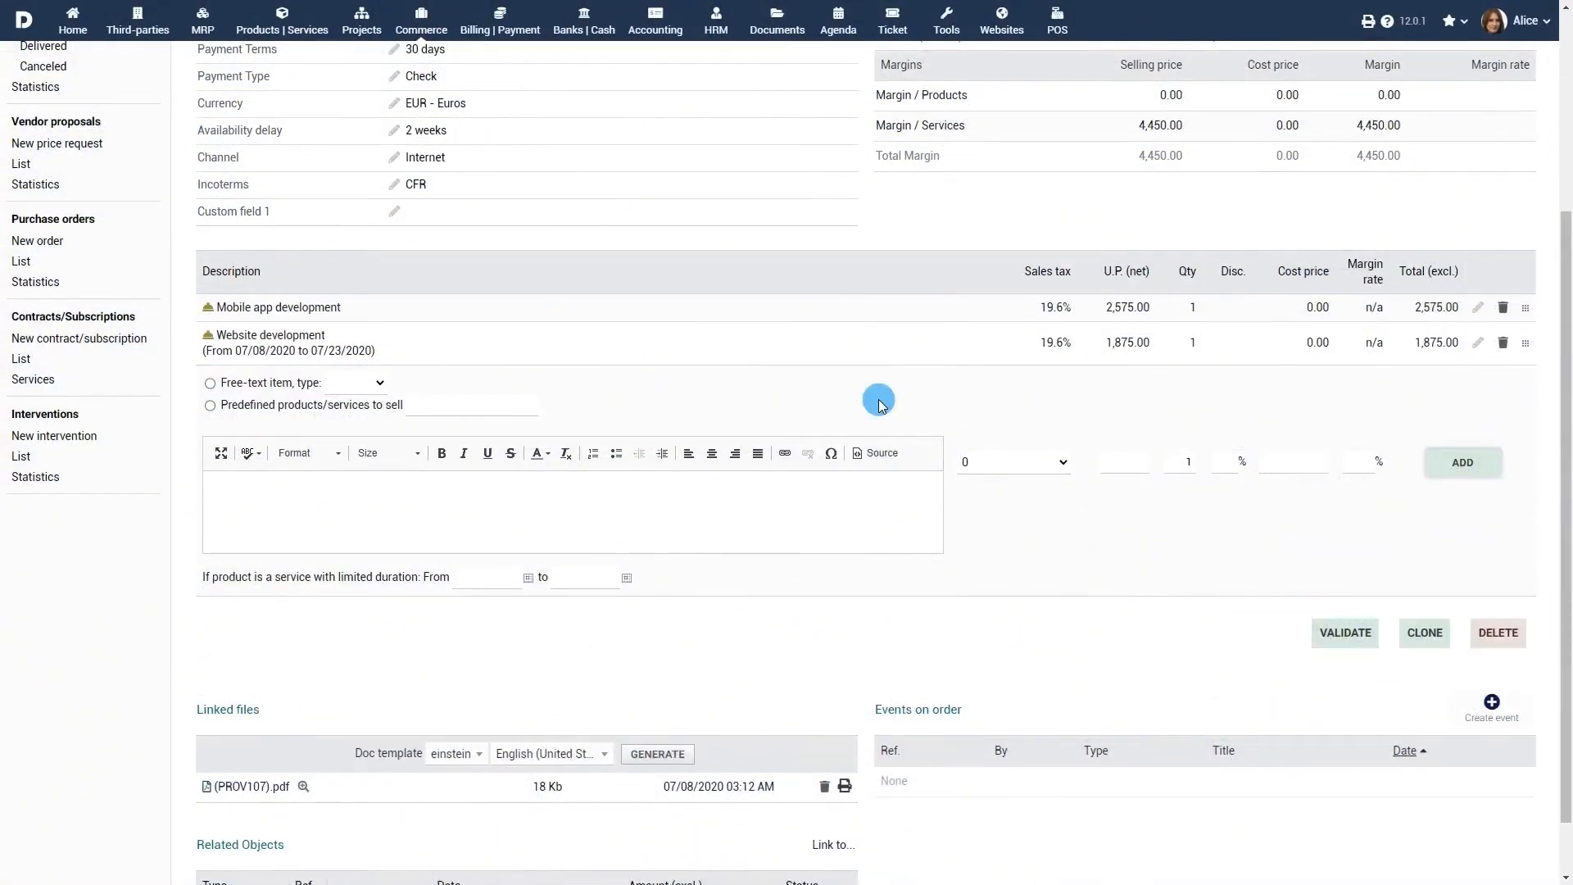
Step: Validate draft order PROV107 so it becomes CO2007-0029 with its PDF generated
left_click(1353, 635)
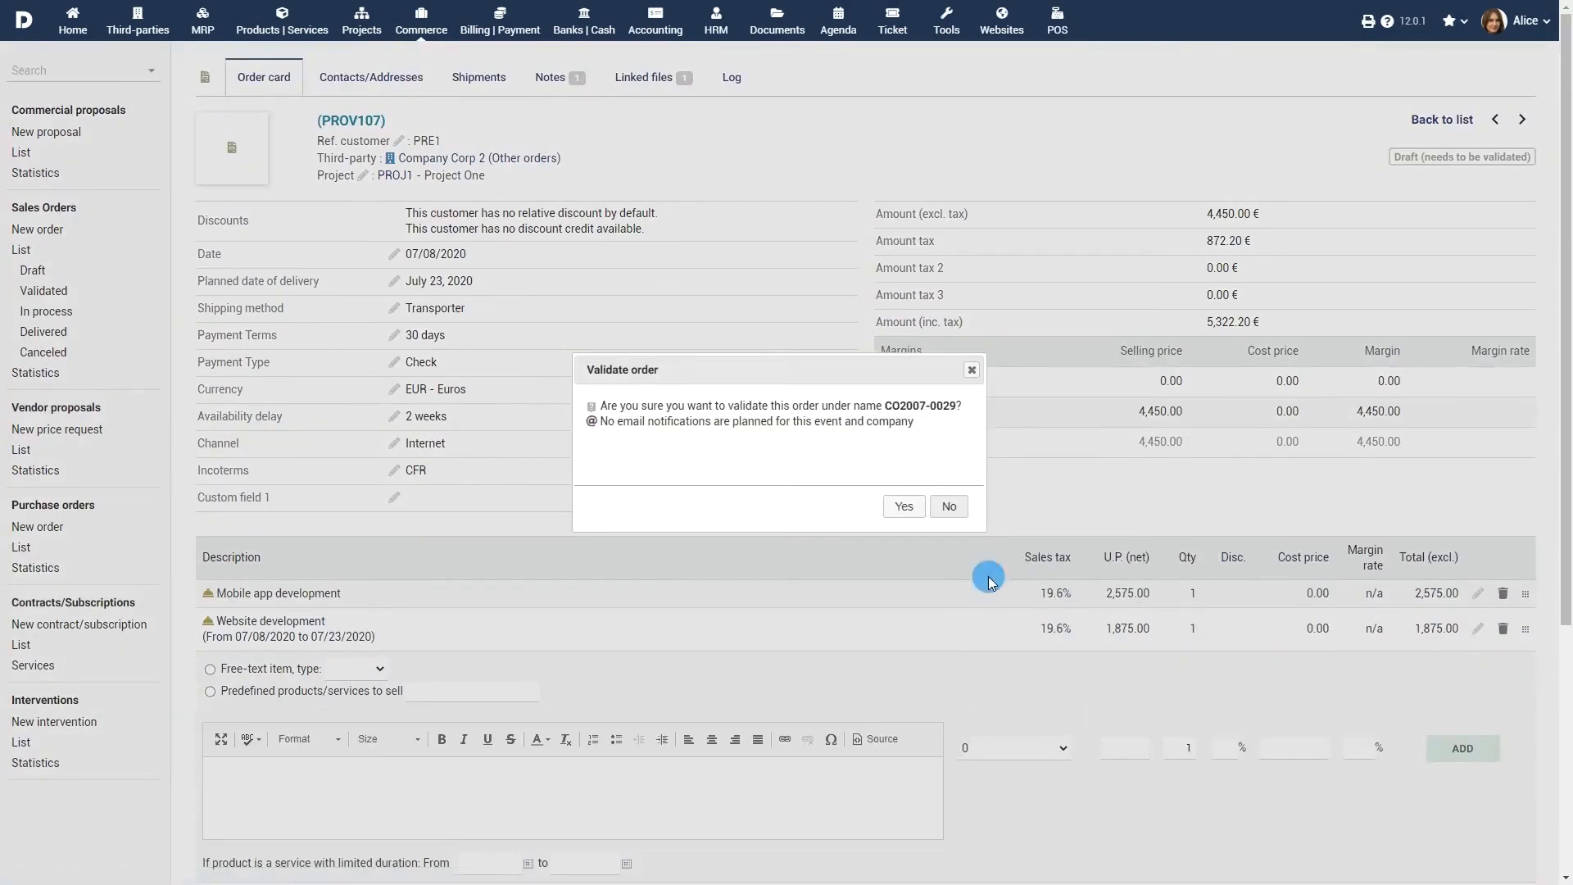
left_click(905, 508)
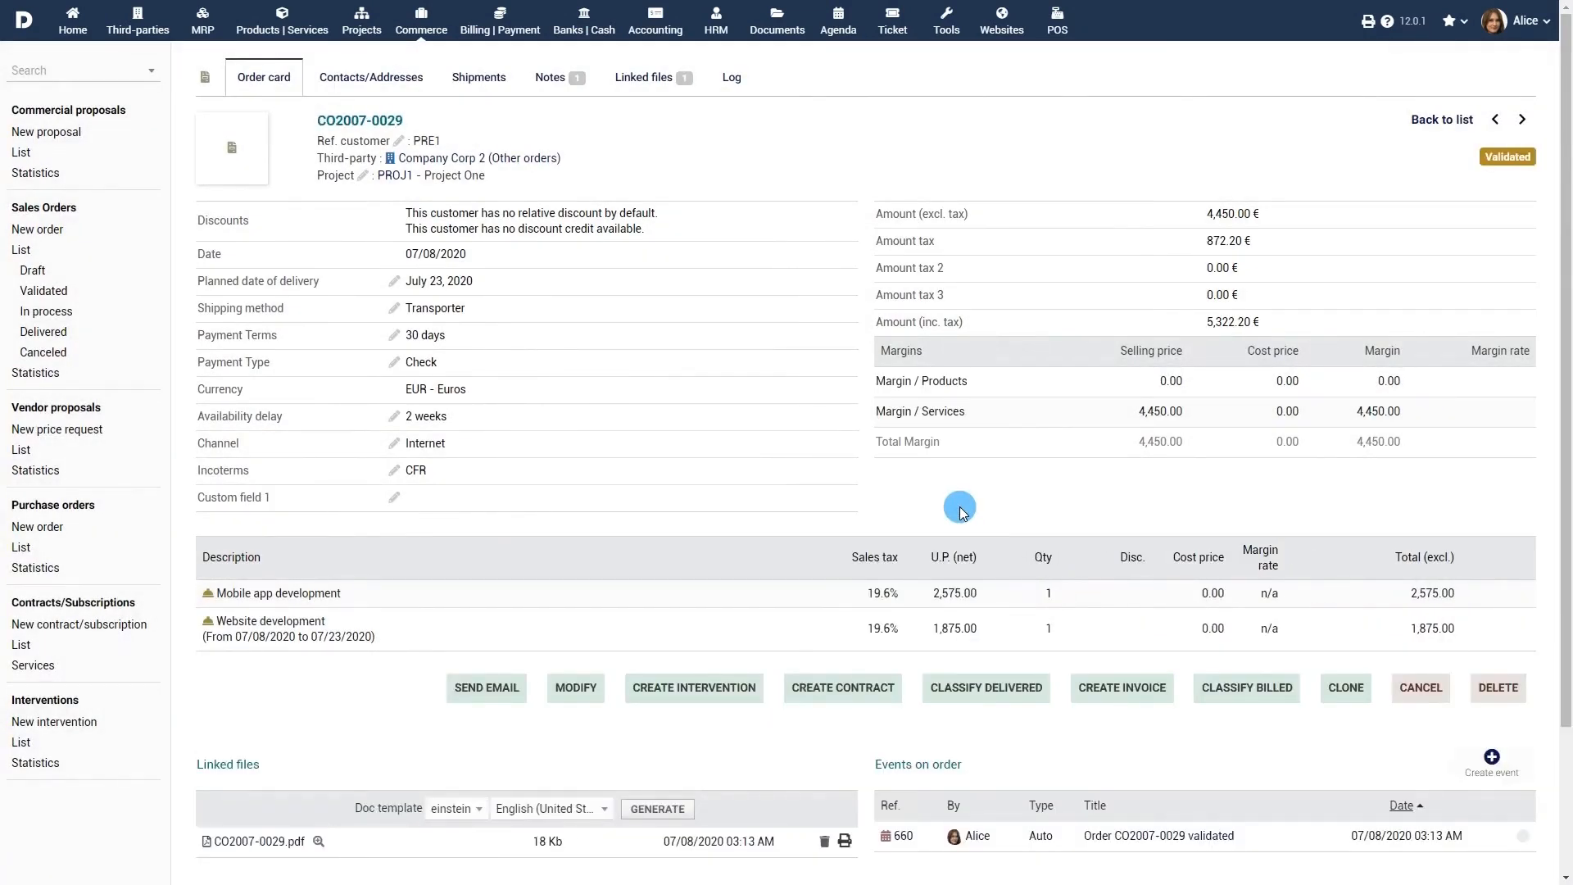
left_click(490, 687)
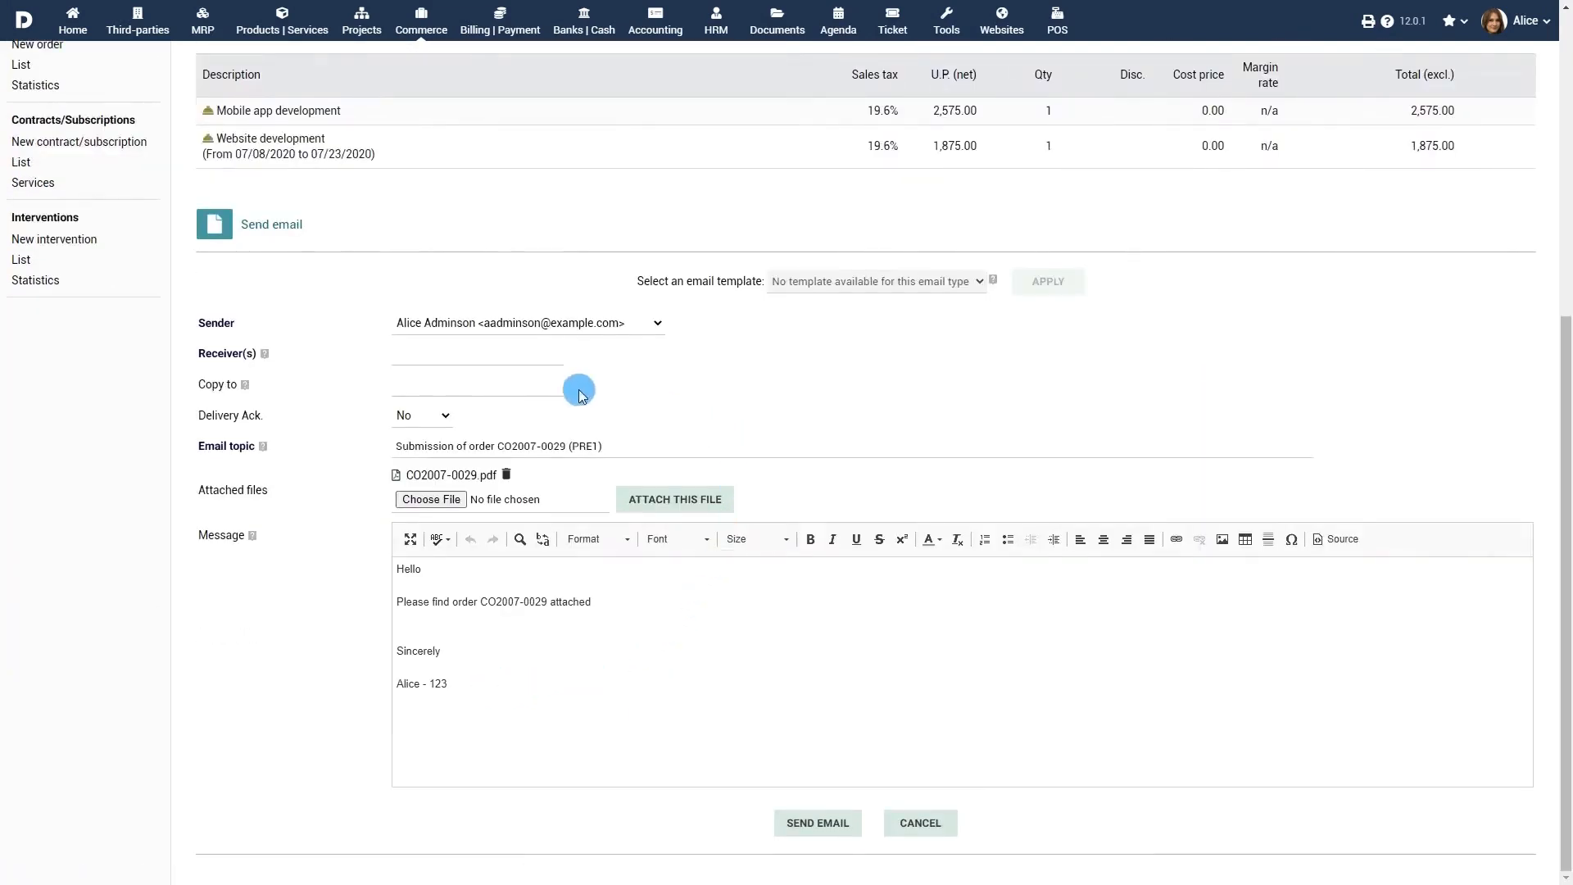
Step: E-mail order CO2007-0029 with its PDF to the recipient's e-mail address
left_click(529, 354)
left_click(529, 354)
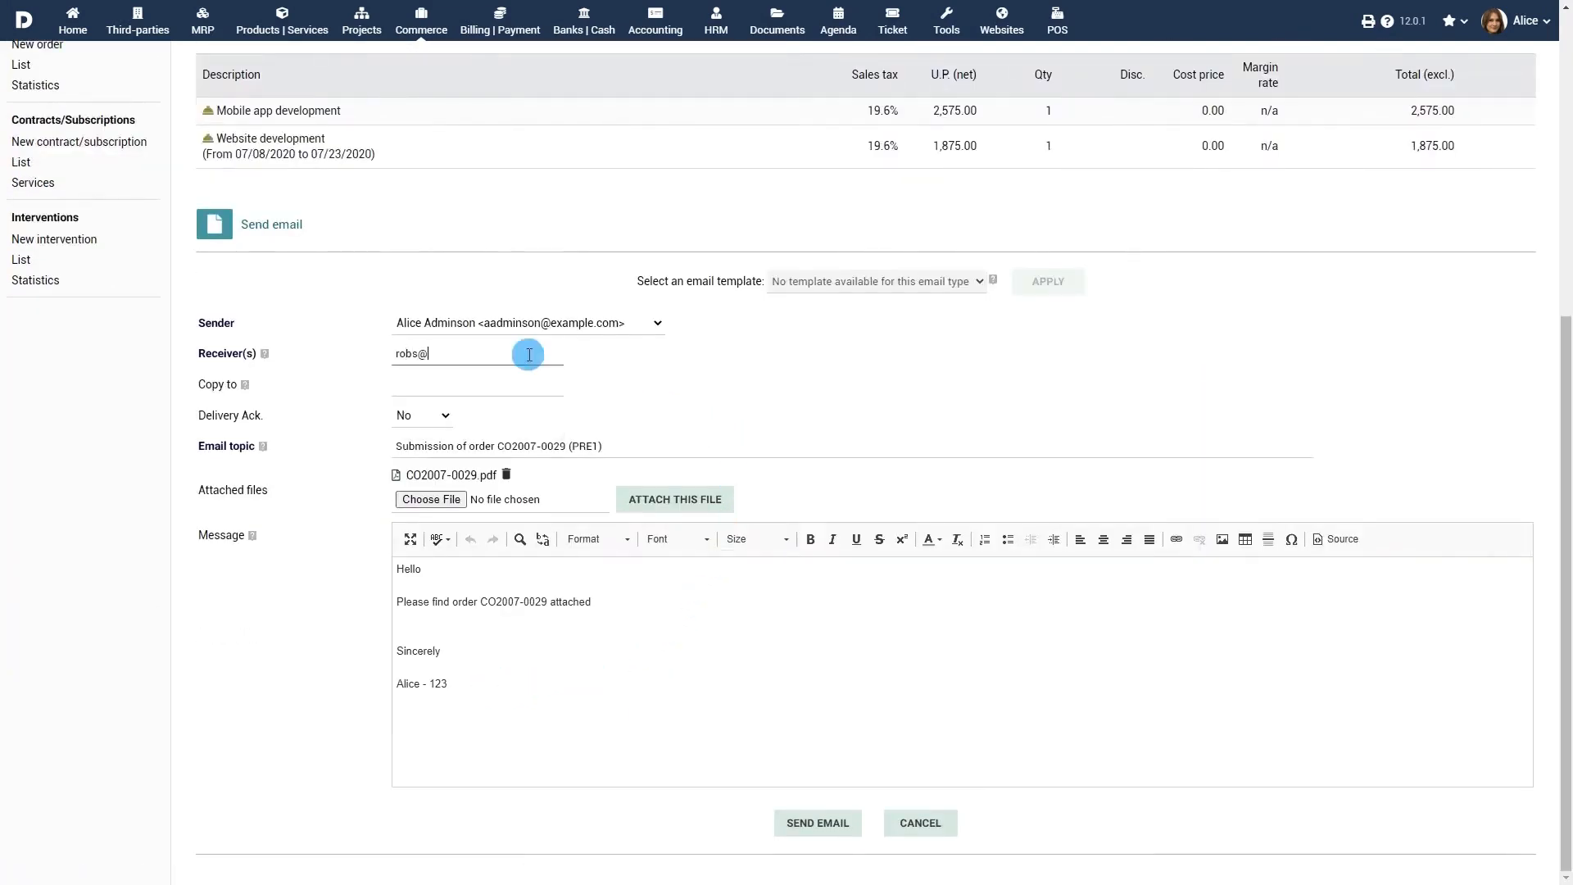
left_click(727, 404)
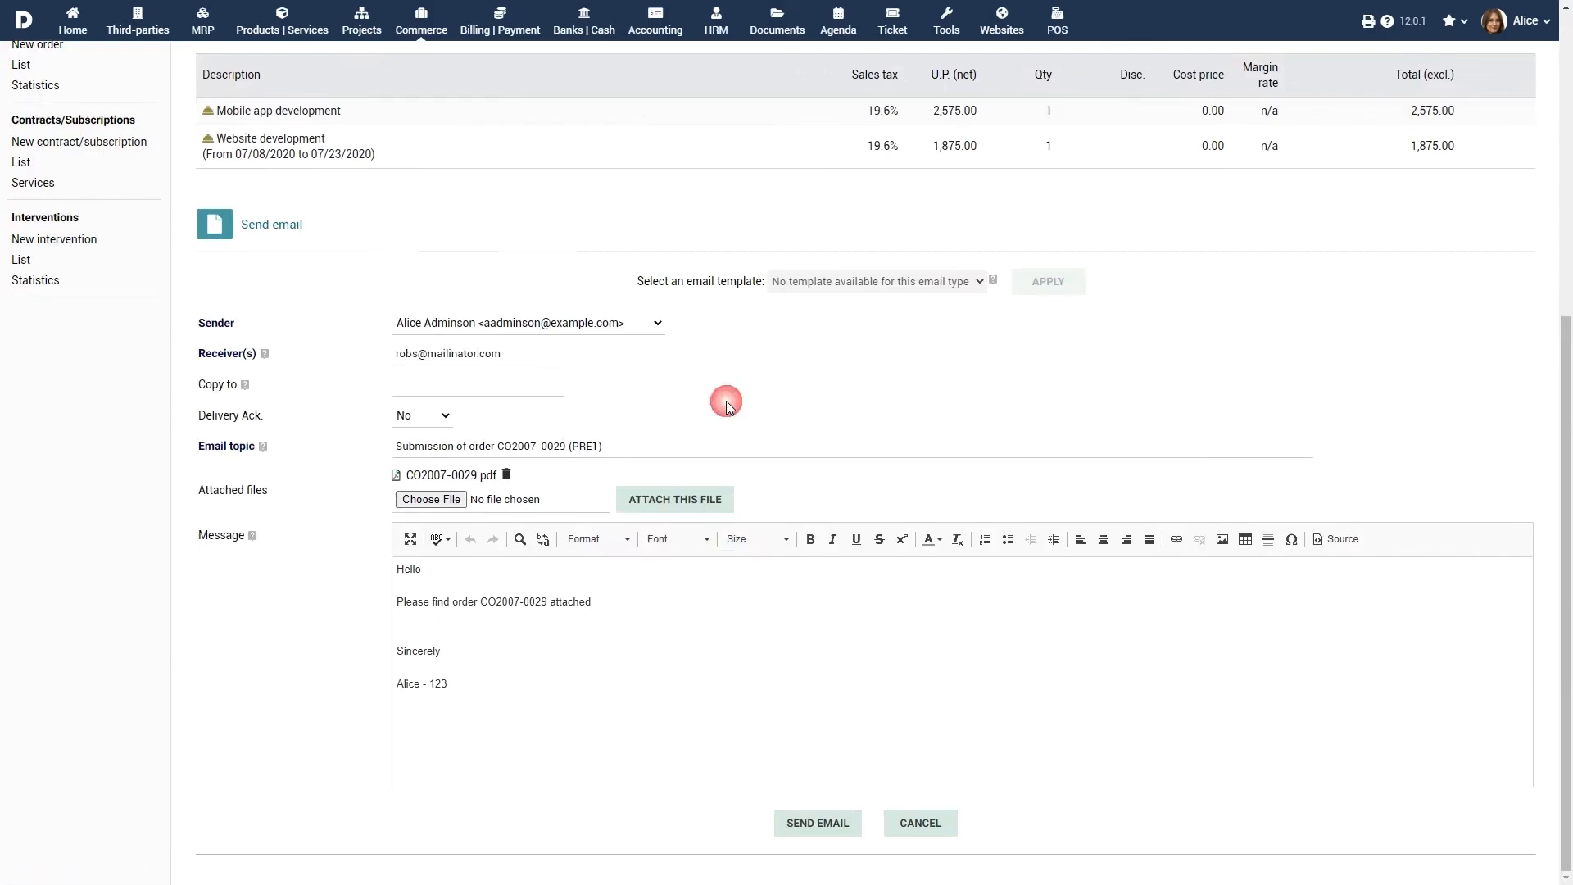
left_click(819, 824)
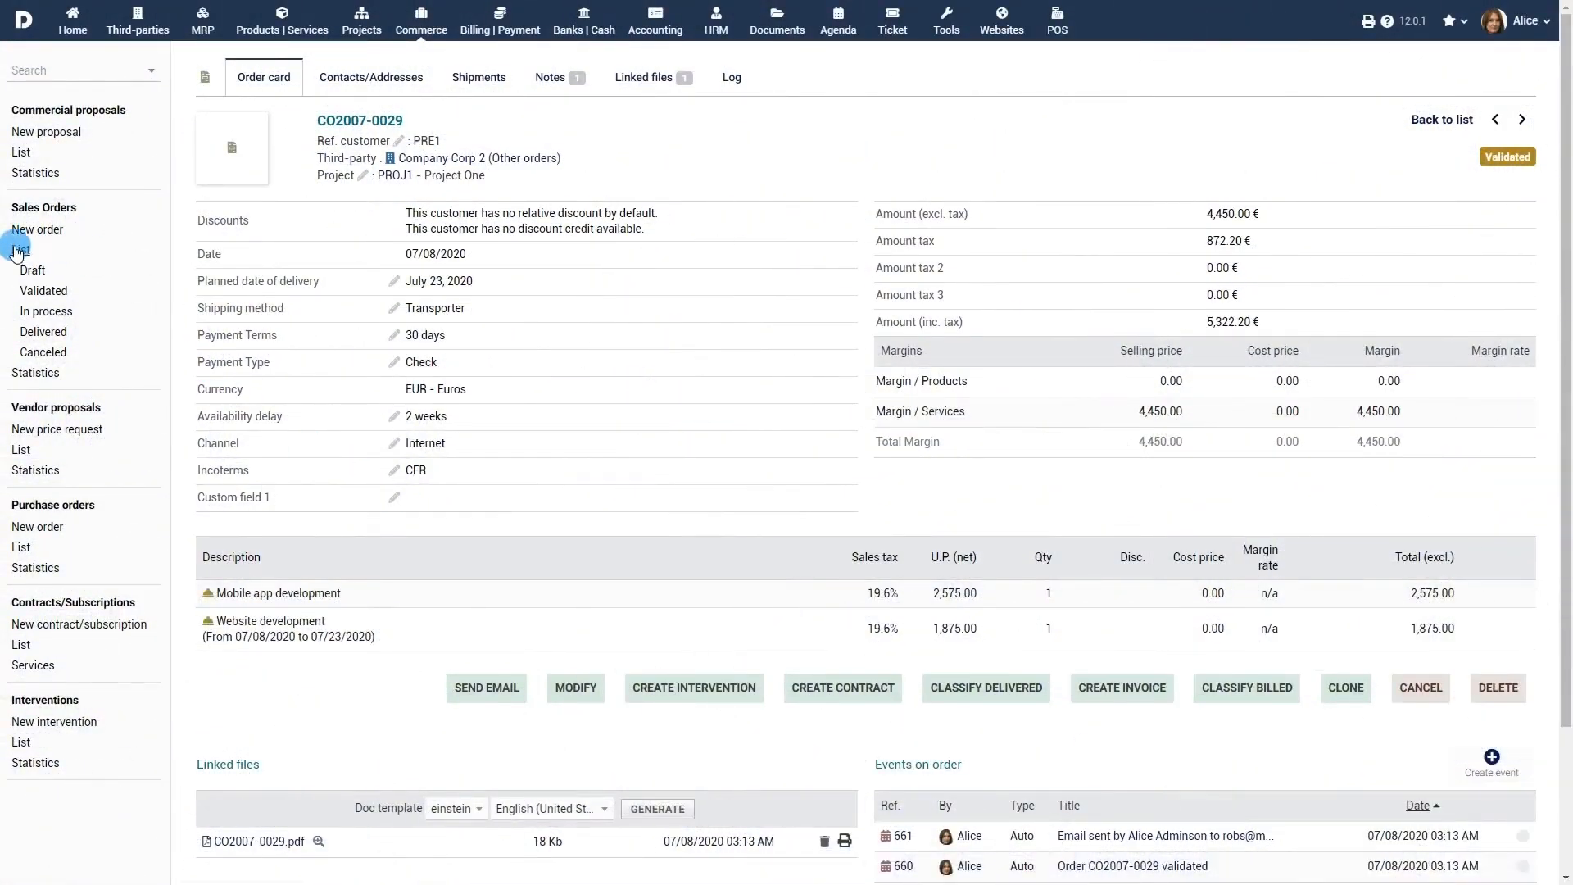
Step: Review orders by Draft, Validated, In process, Delivered and Canceled status, then open CO7001-0023
left_click(18, 250)
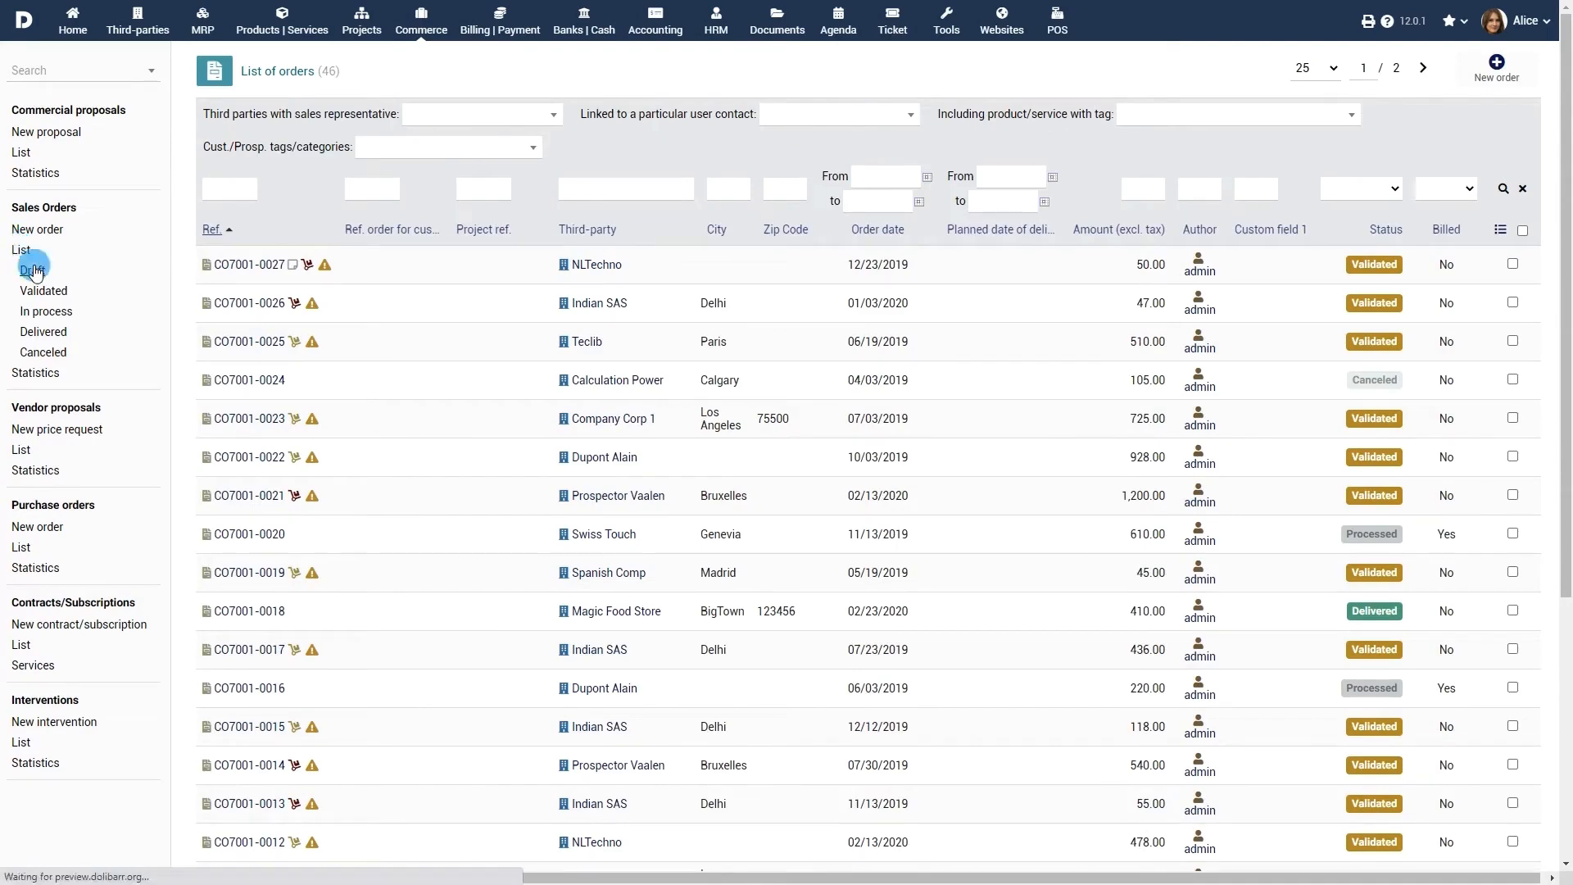
left_click(33, 271)
left_click(43, 291)
left_click(56, 316)
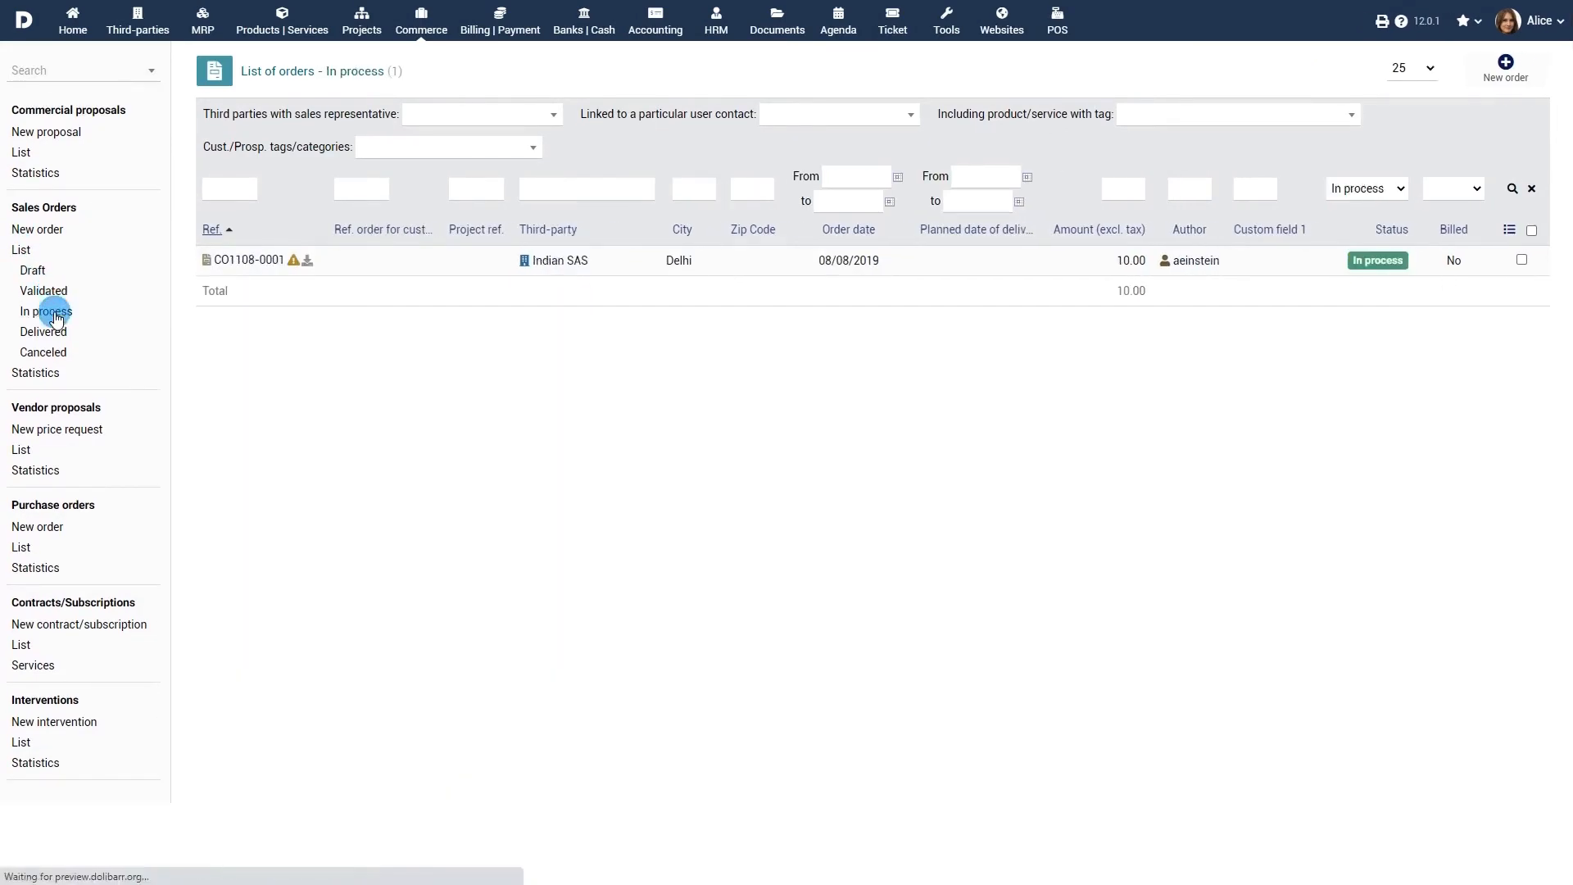
left_click(45, 331)
left_click(47, 354)
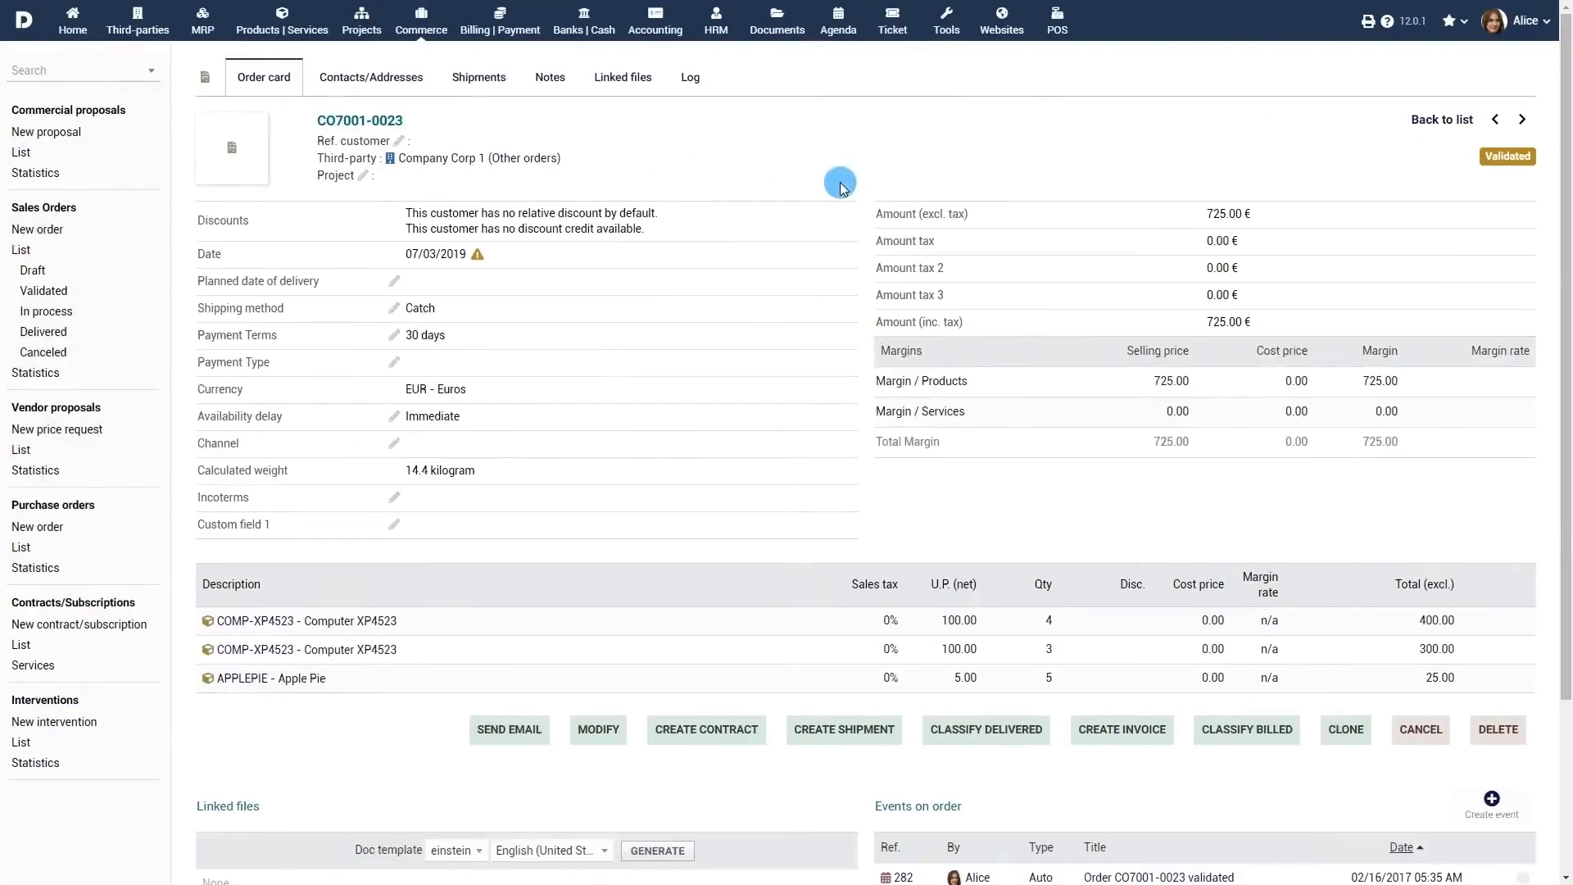
left_click(369, 84)
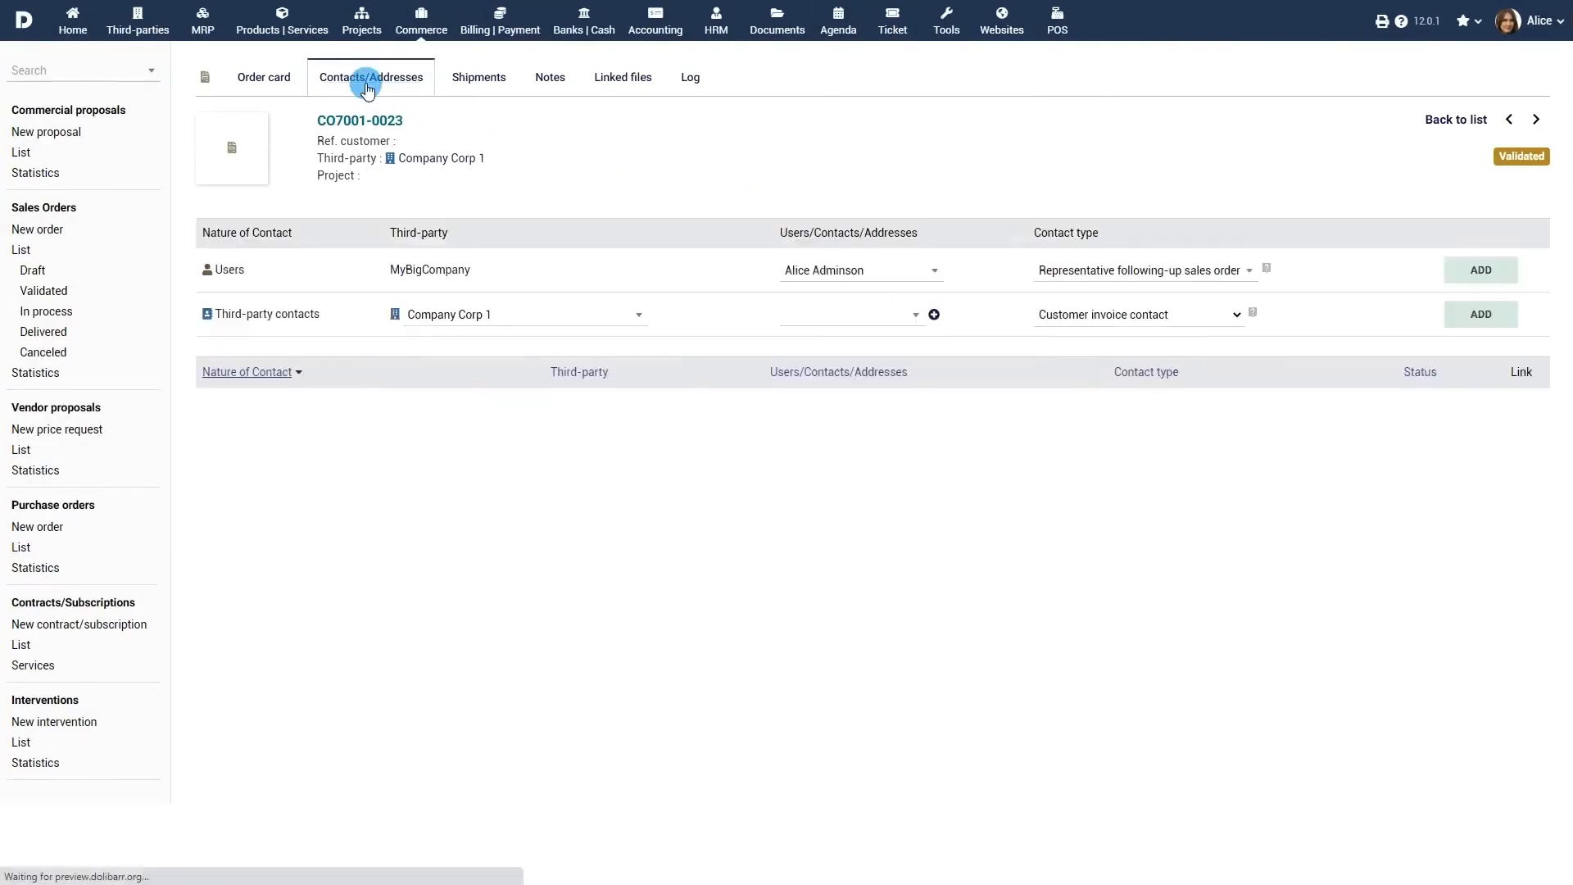
Step: Add the customer's director as customer invoice contact on order CO7001-0023
left_click(912, 314)
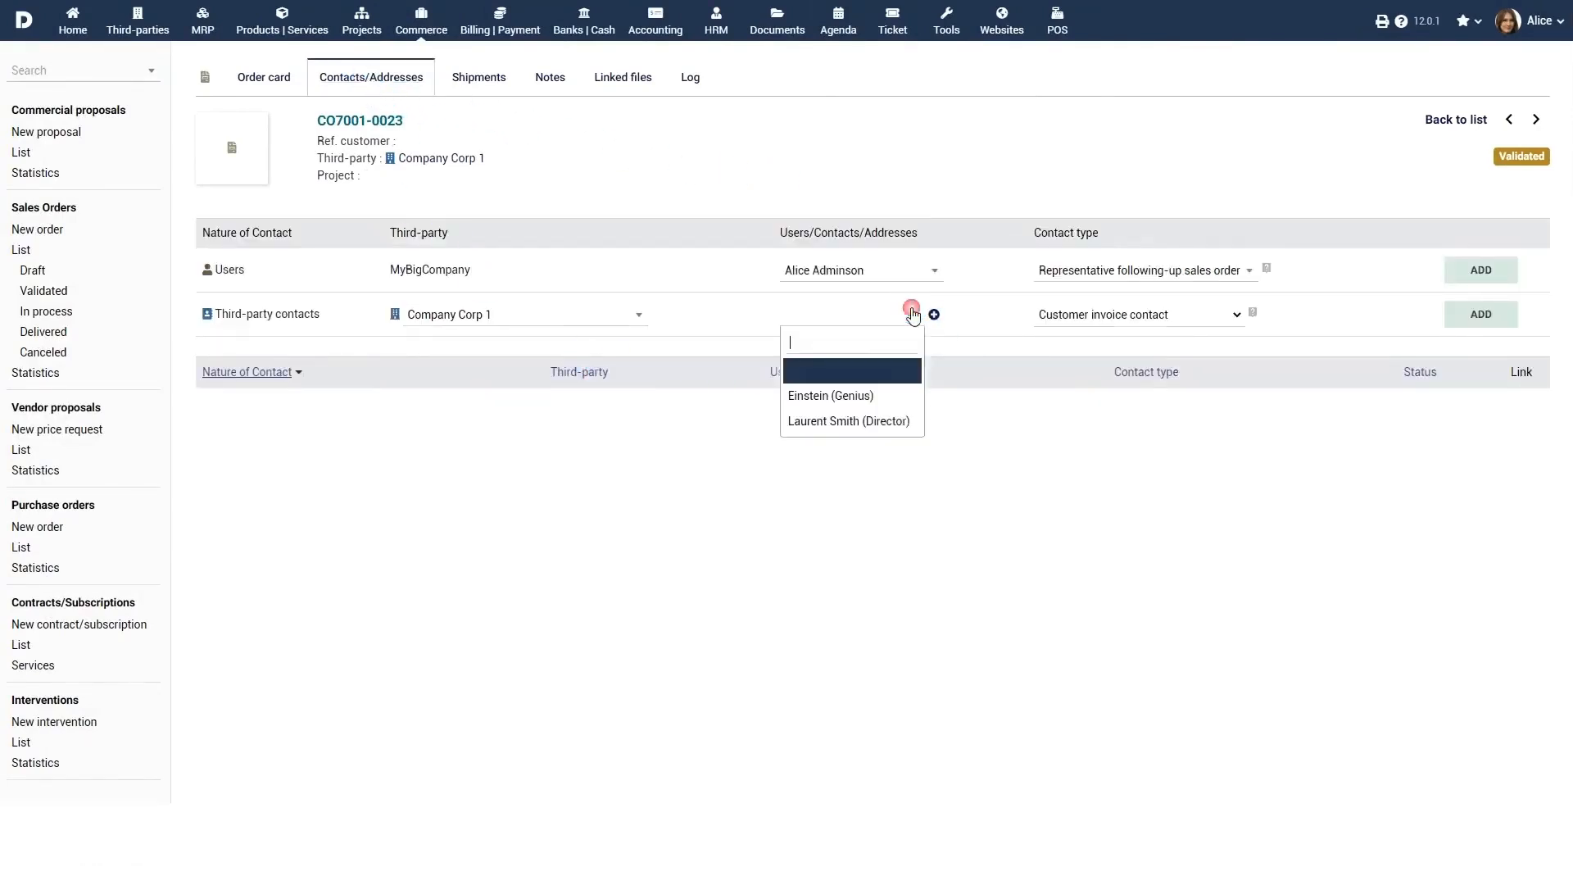
left_click(882, 418)
left_click(1483, 321)
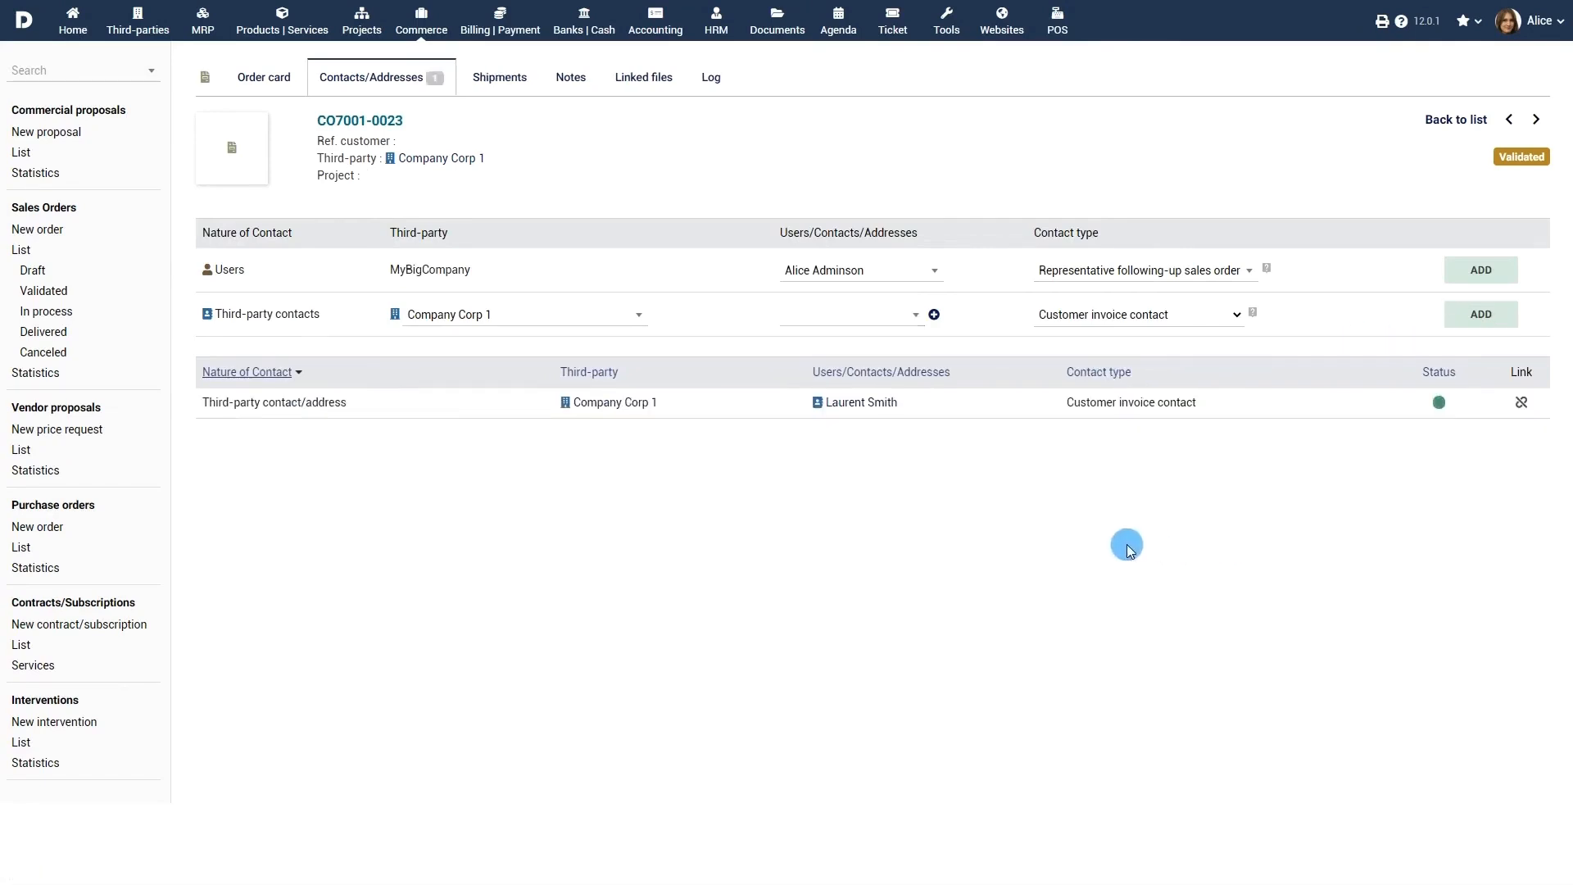
Step: Create a shipment for the order from warehouse WAREHOUSEHOUSTON
left_click(500, 77)
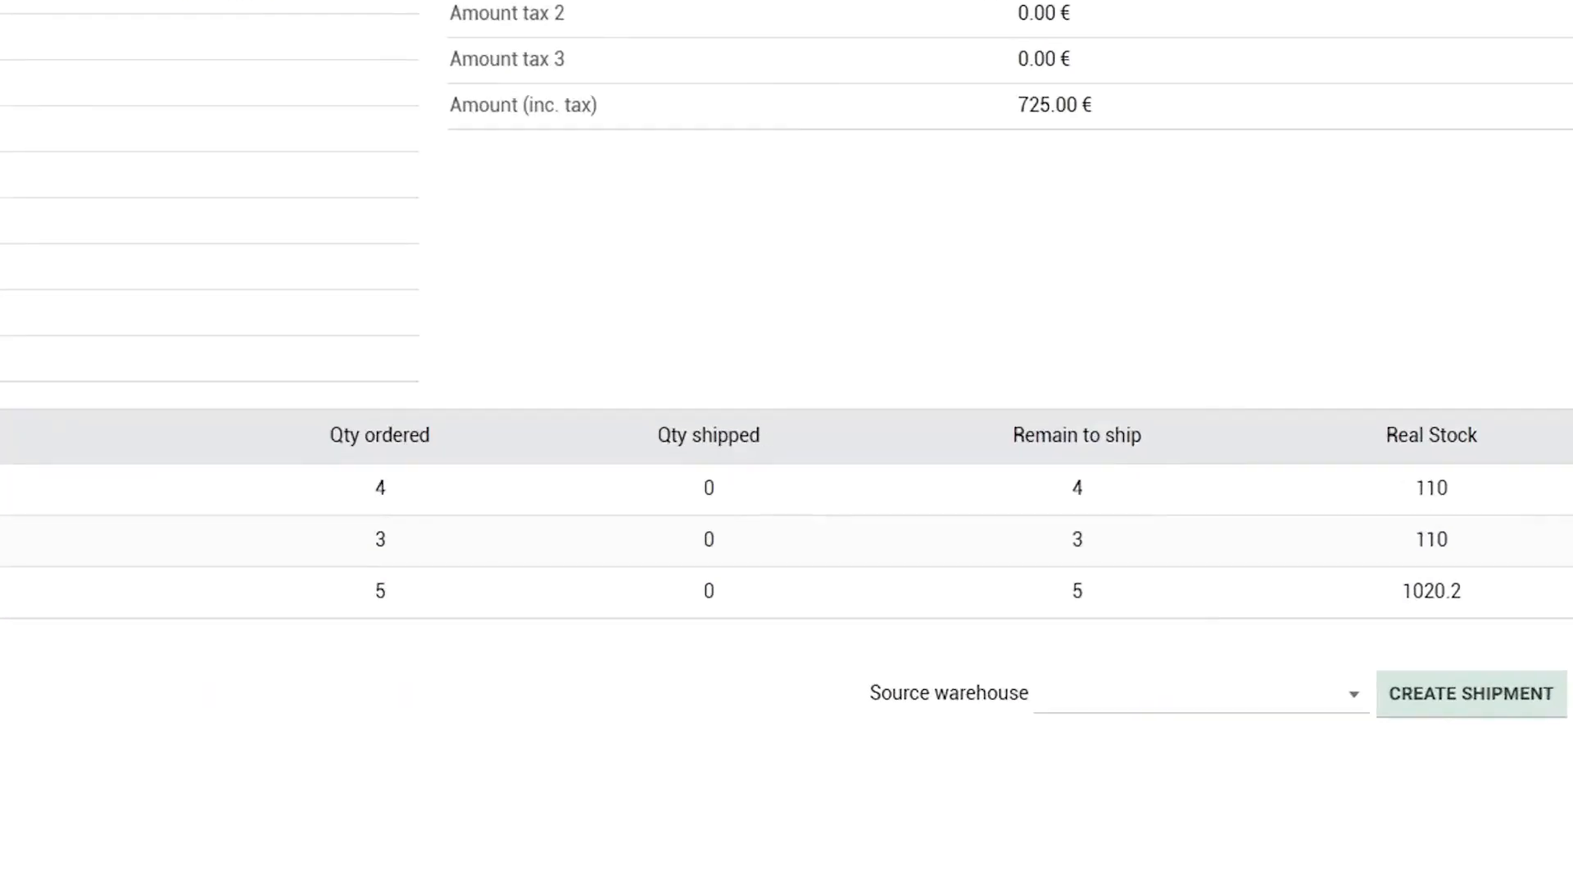
left_click(1212, 697)
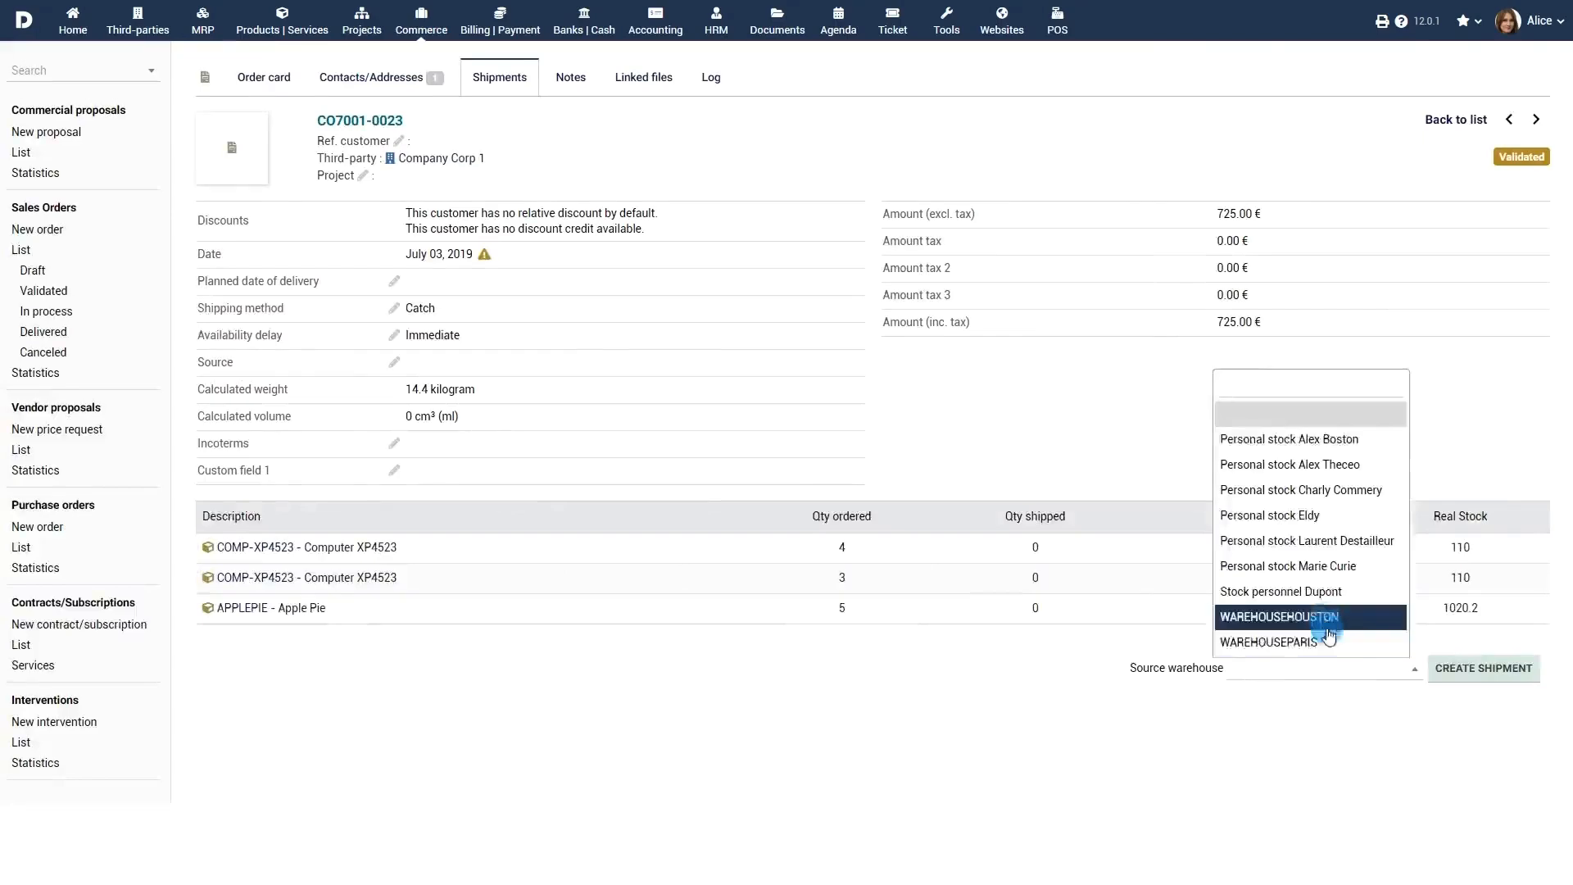
left_click(1327, 623)
left_click(1517, 668)
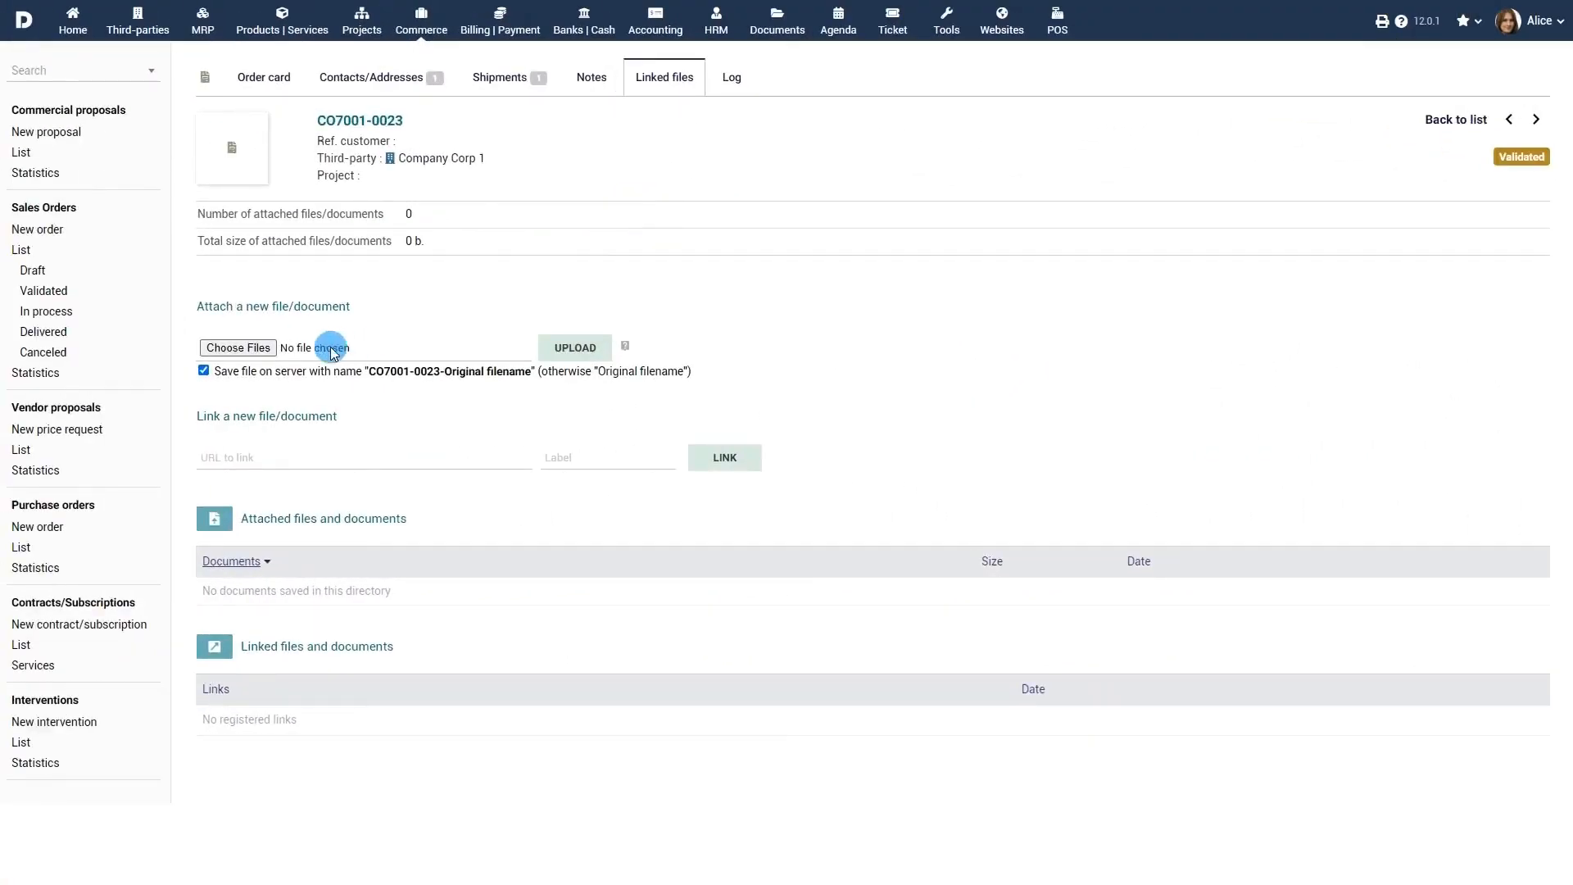
Step: Attach the file bill copy.png to the order
left_click(237, 347)
left_click(657, 416)
left_click(591, 348)
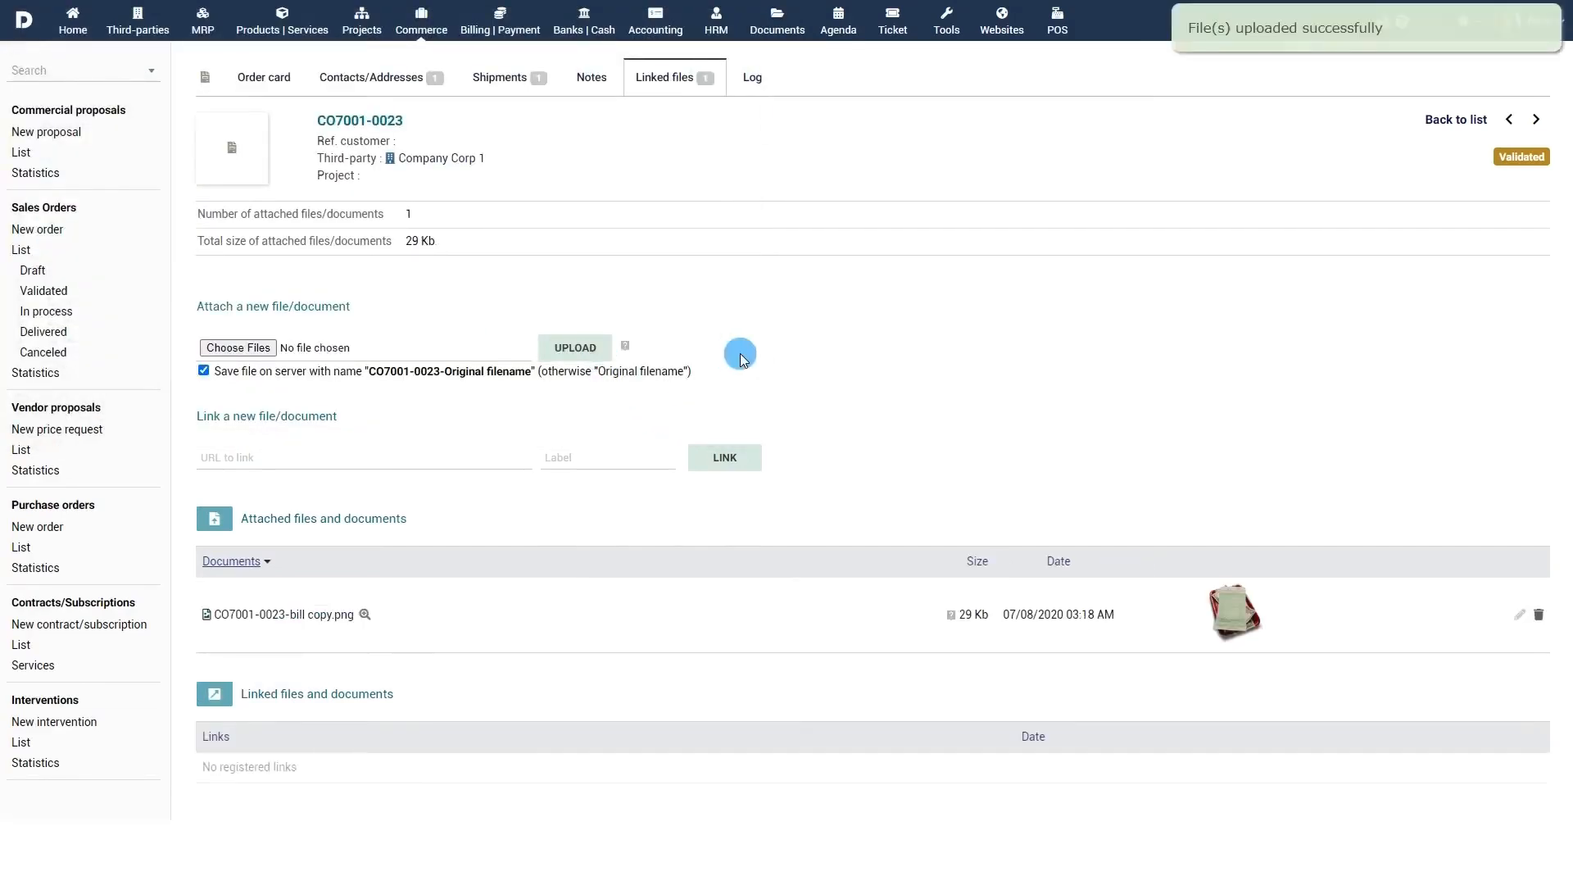
left_click(268, 79)
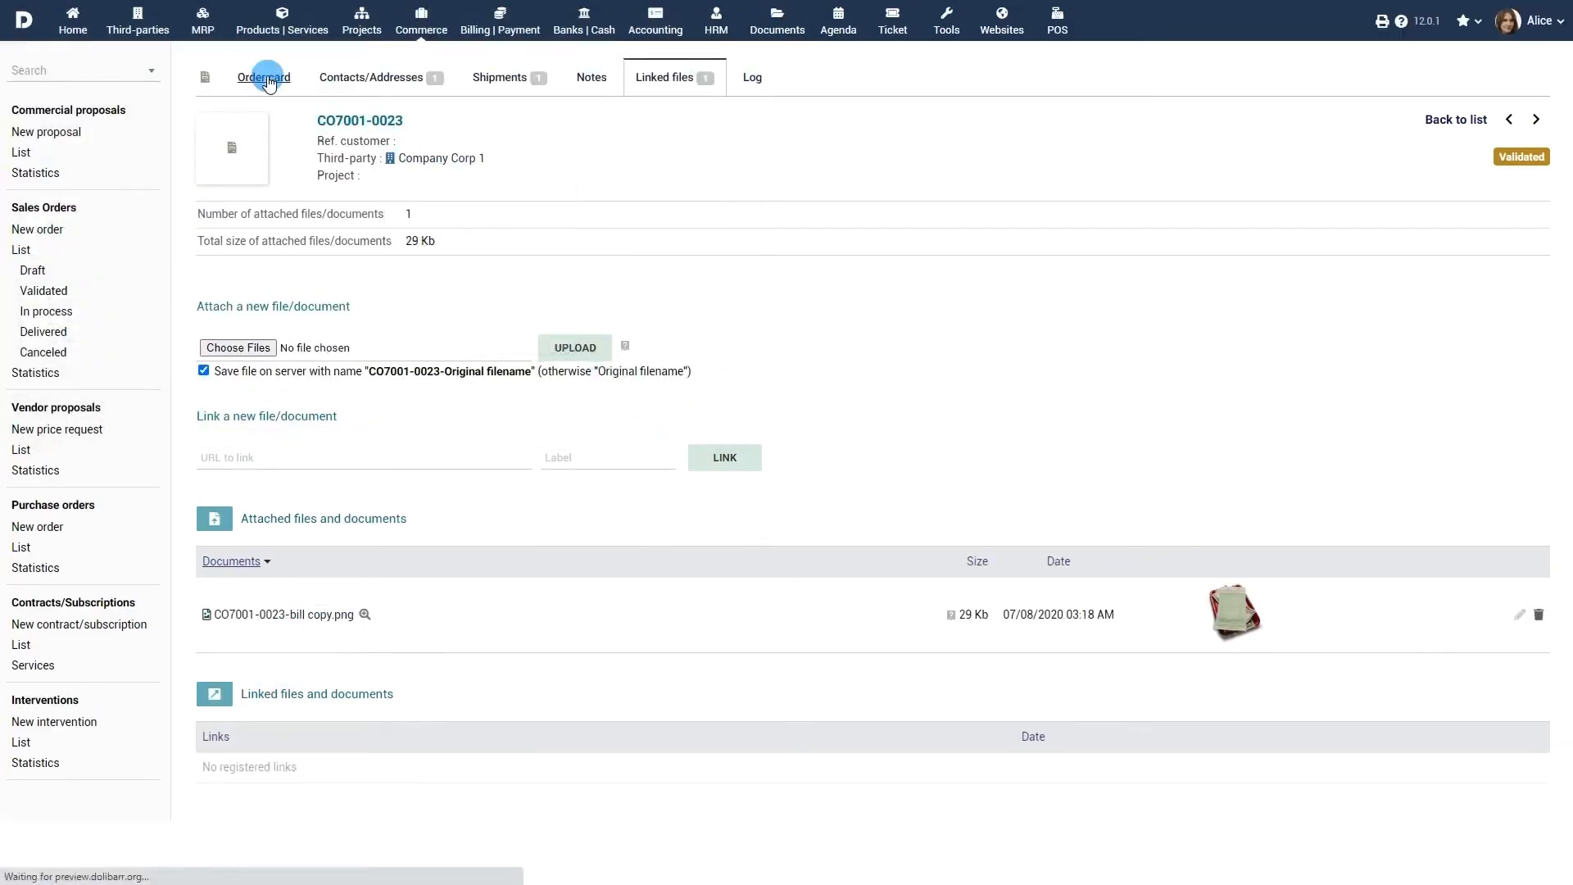
Step: Open the clone dialog keeping Company Corp 1, then decline cloning the order
left_click(1243, 727)
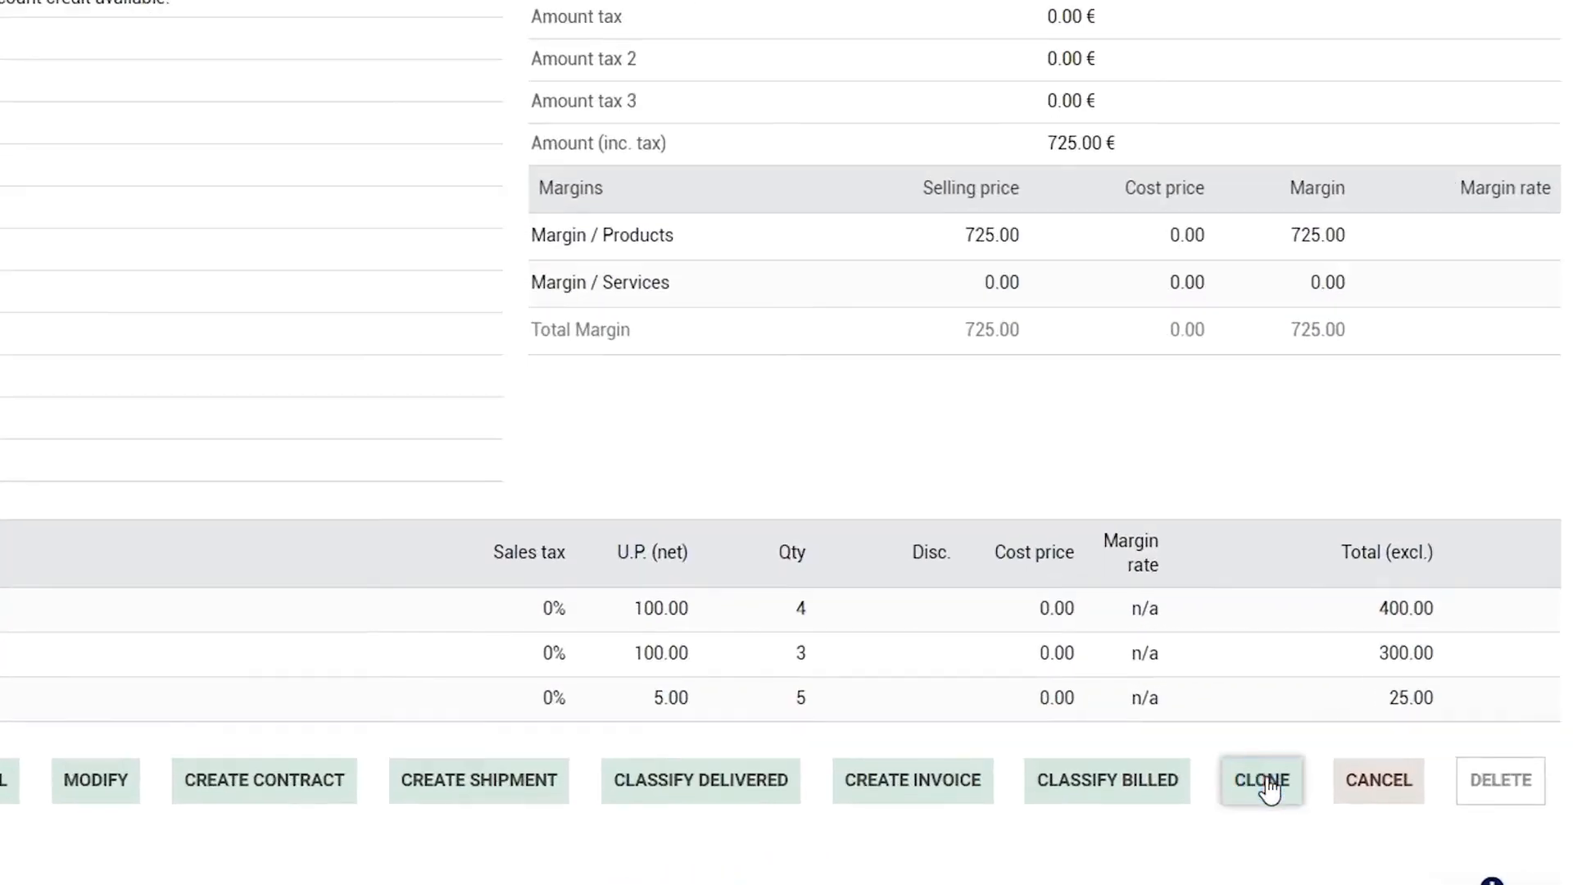
left_click(1267, 785)
left_click(789, 283)
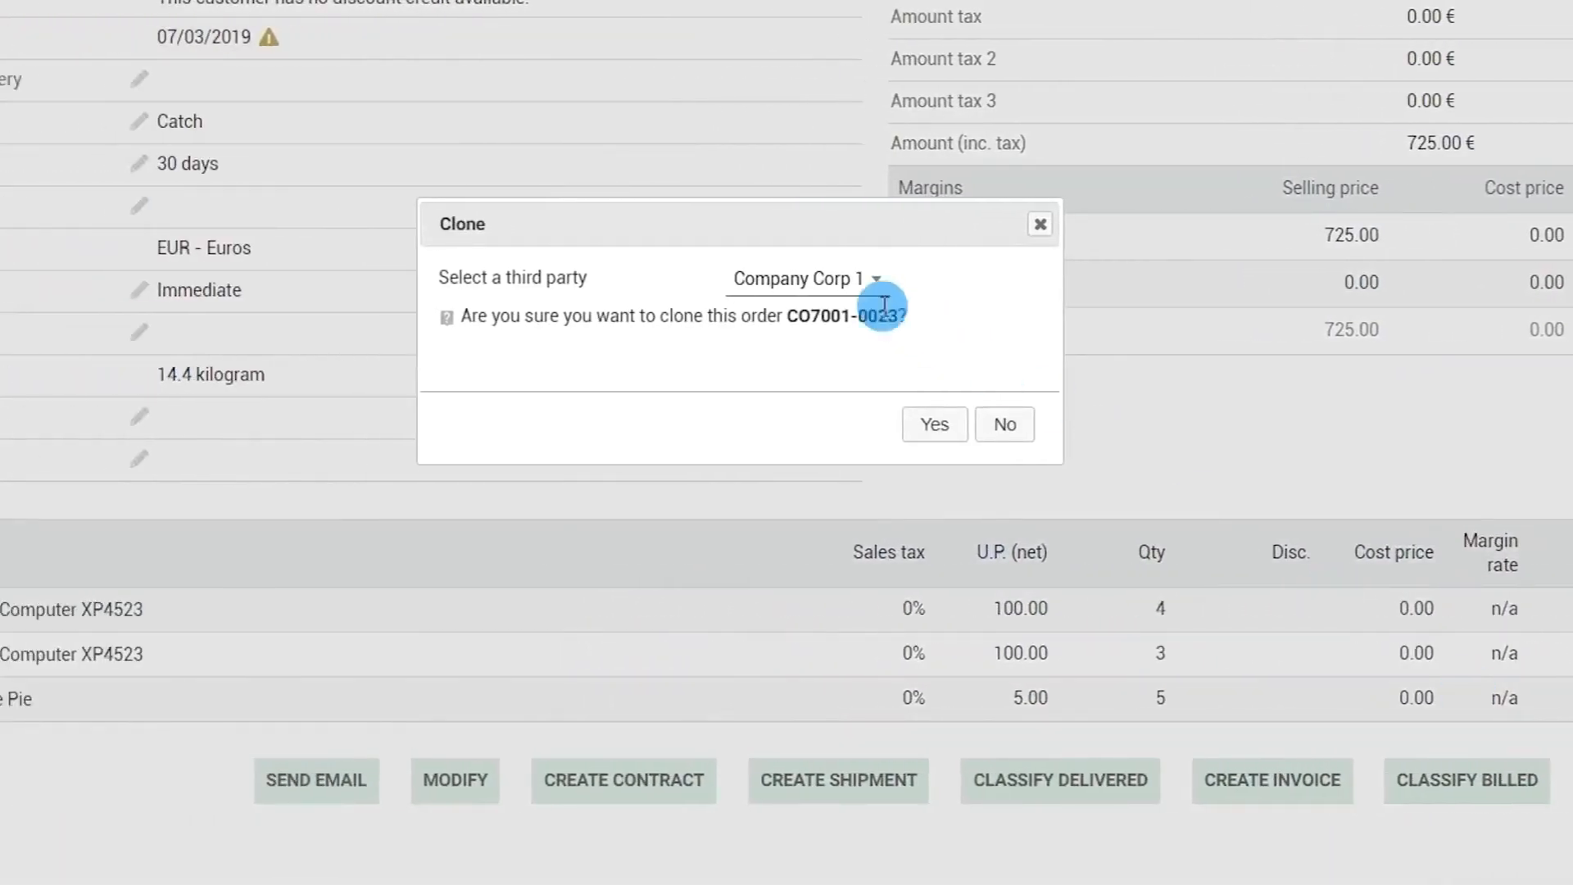
left_click(781, 284)
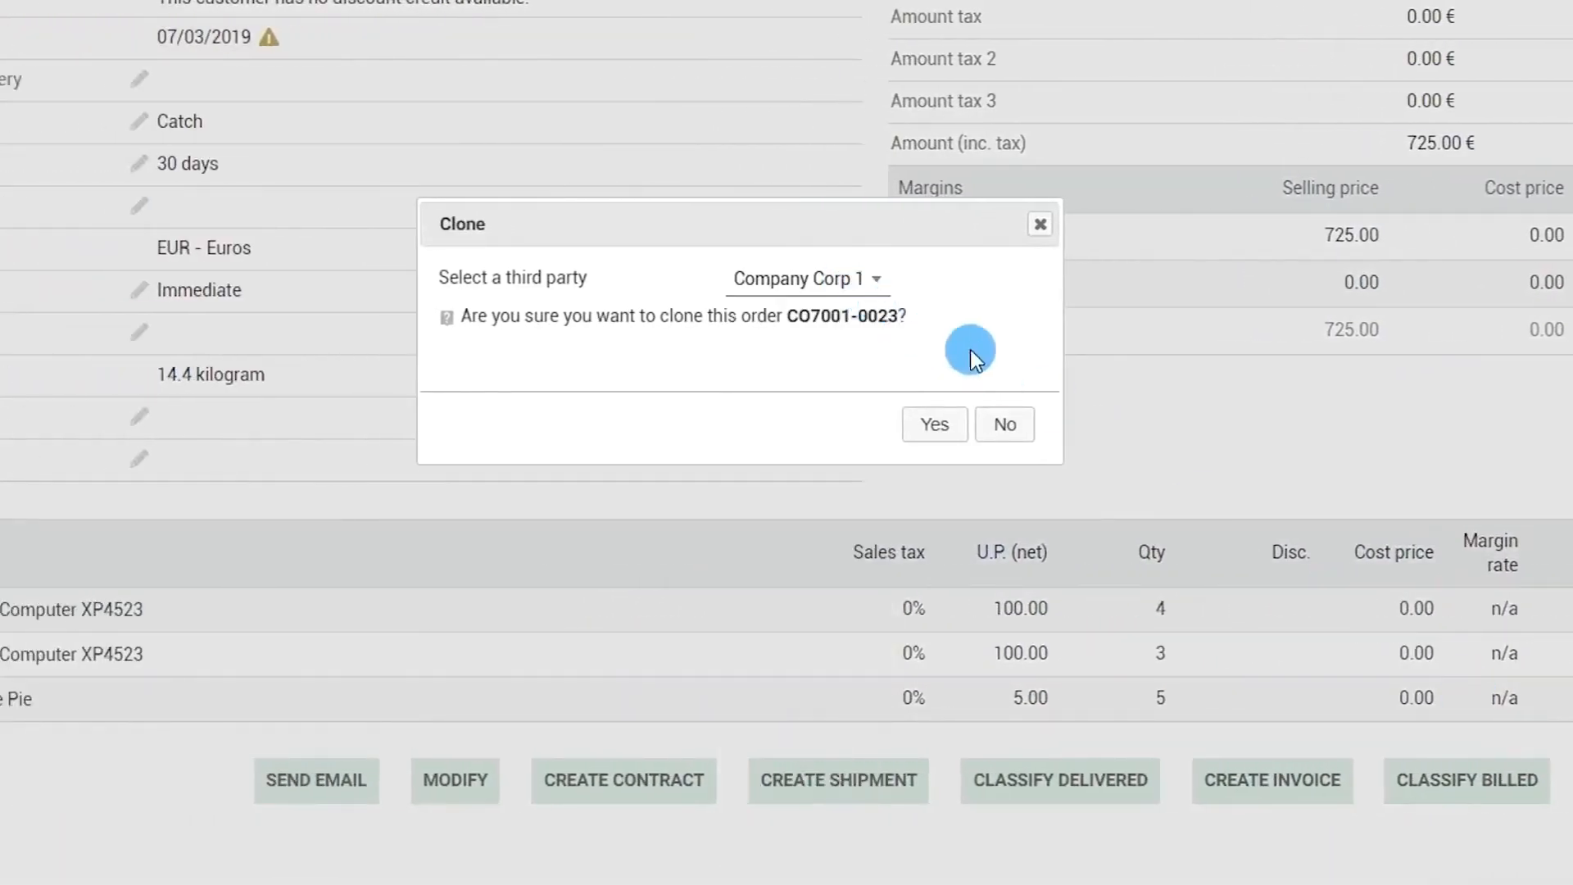
left_click(1005, 424)
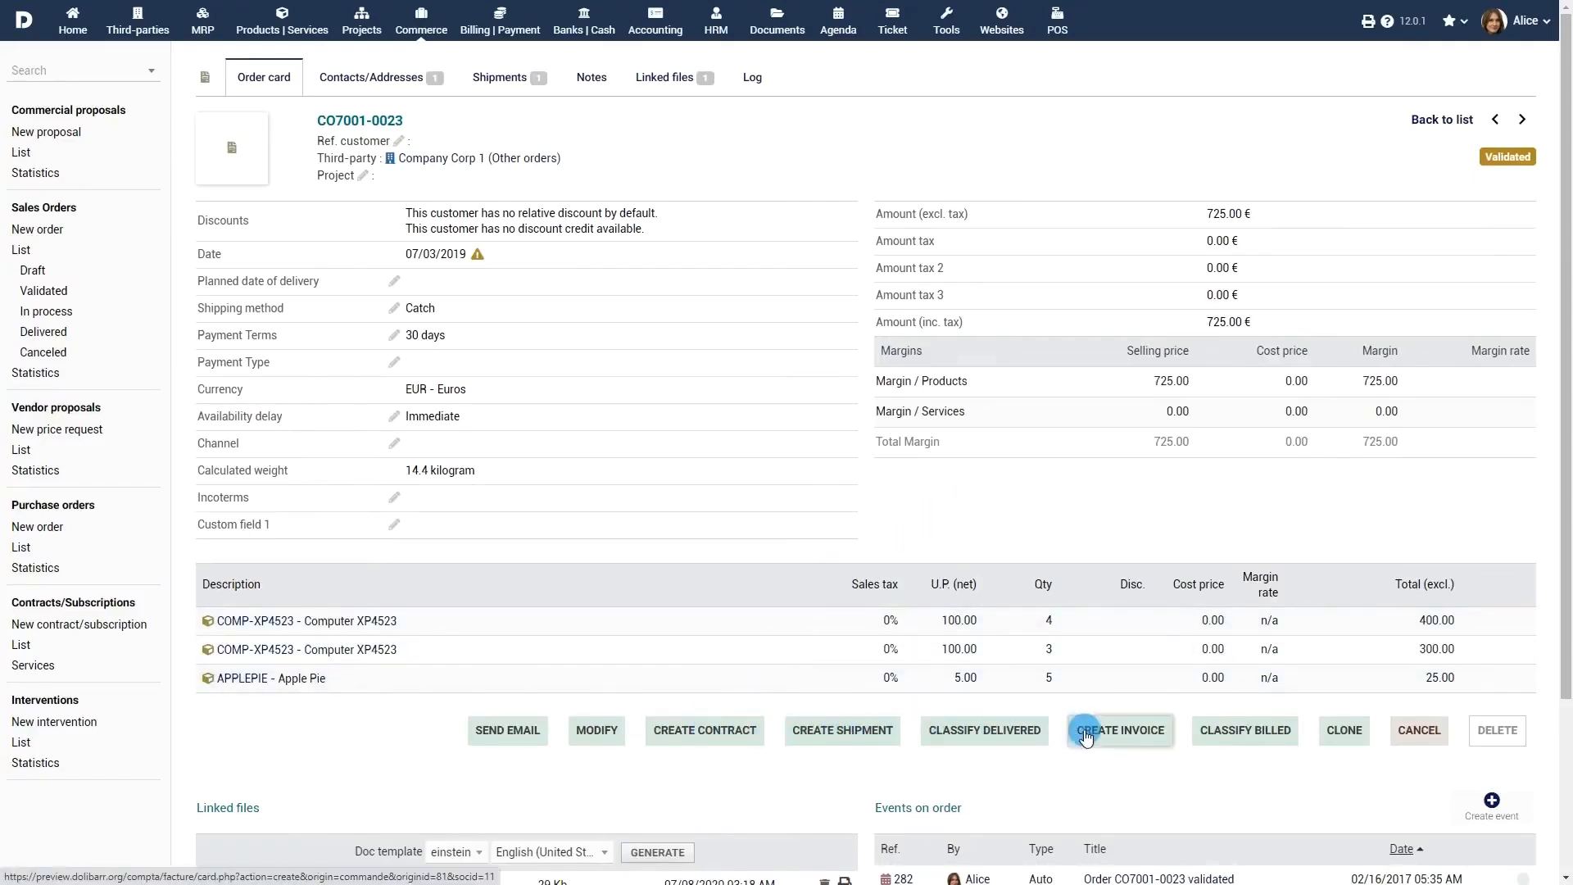
Step: Create draft invoice FA2007-0029 for the order, dated 07/08/2020, paid by Bank transfer
left_click(1121, 735)
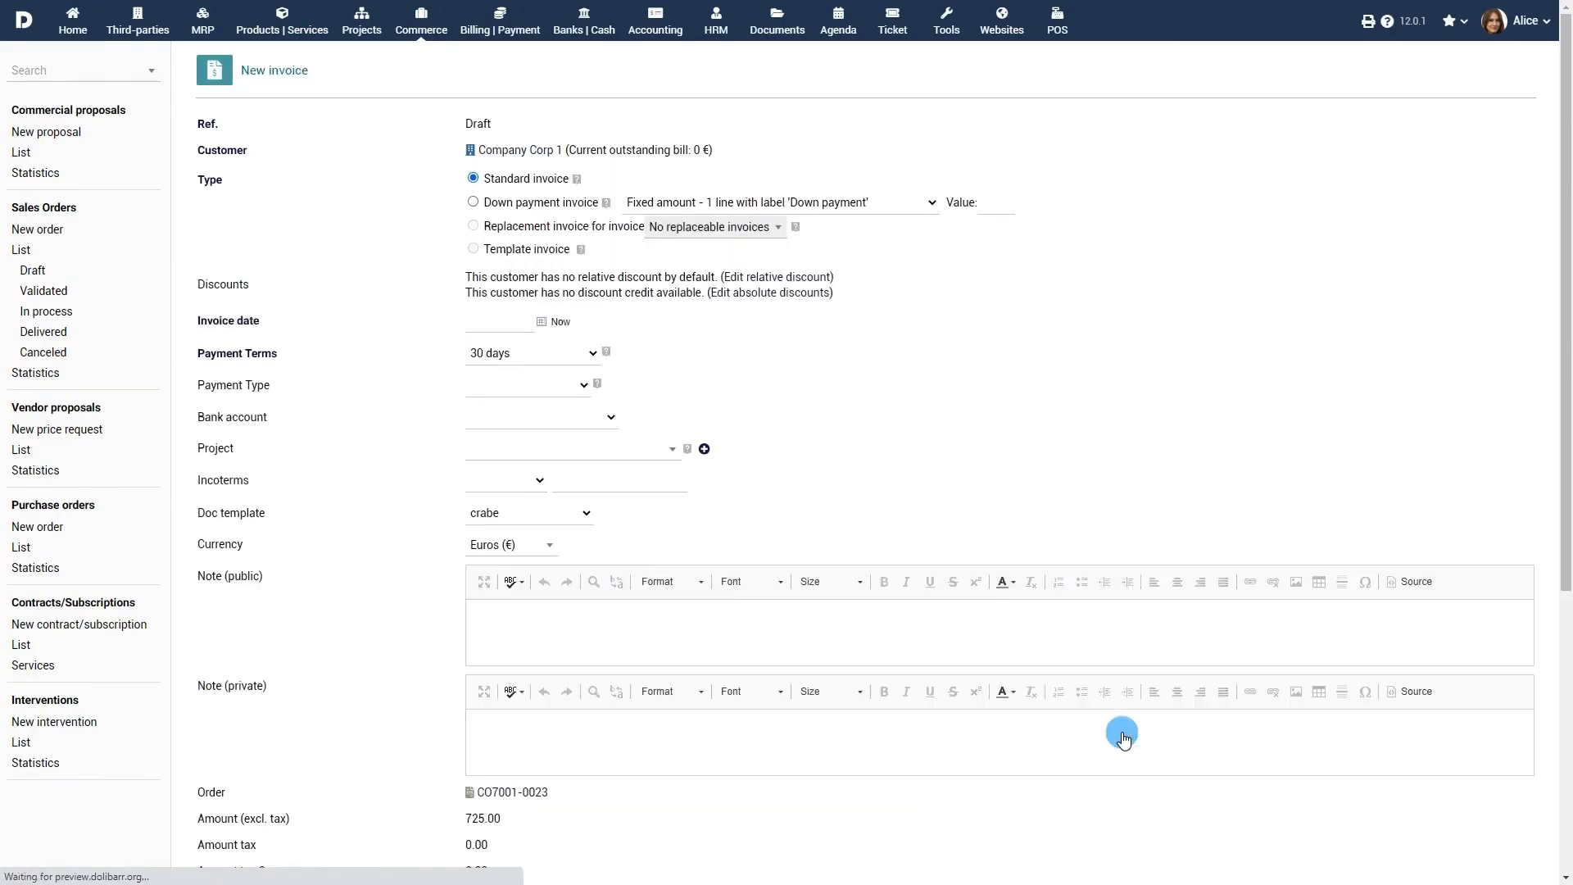
left_click(544, 321)
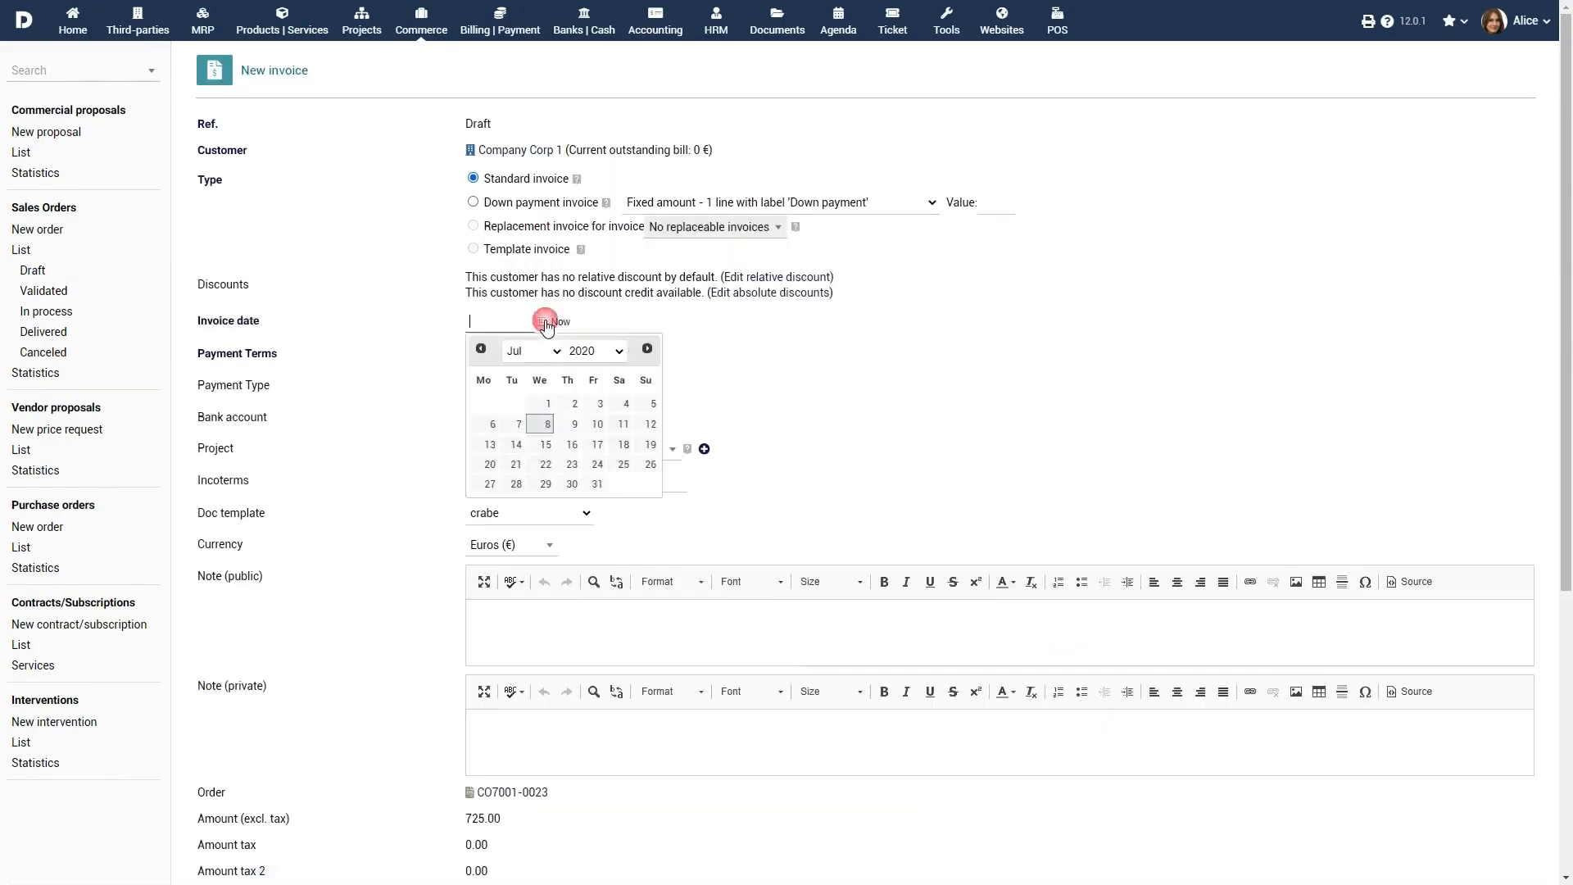
left_click(545, 425)
left_click(566, 383)
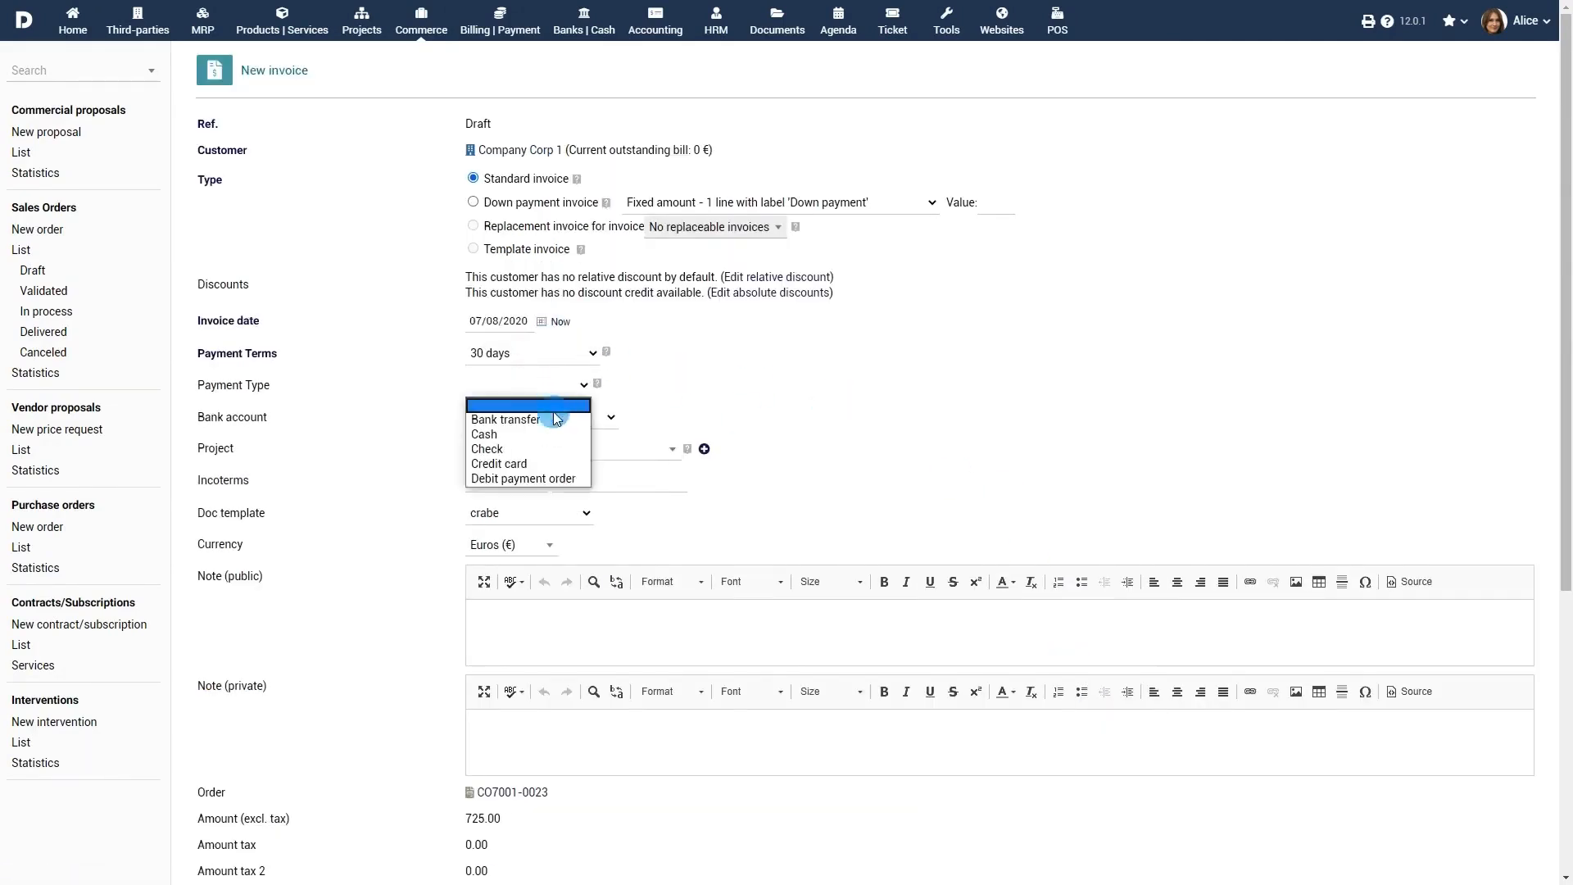
left_click(555, 419)
scroll(934, 483, "down", 5)
left_click(861, 630)
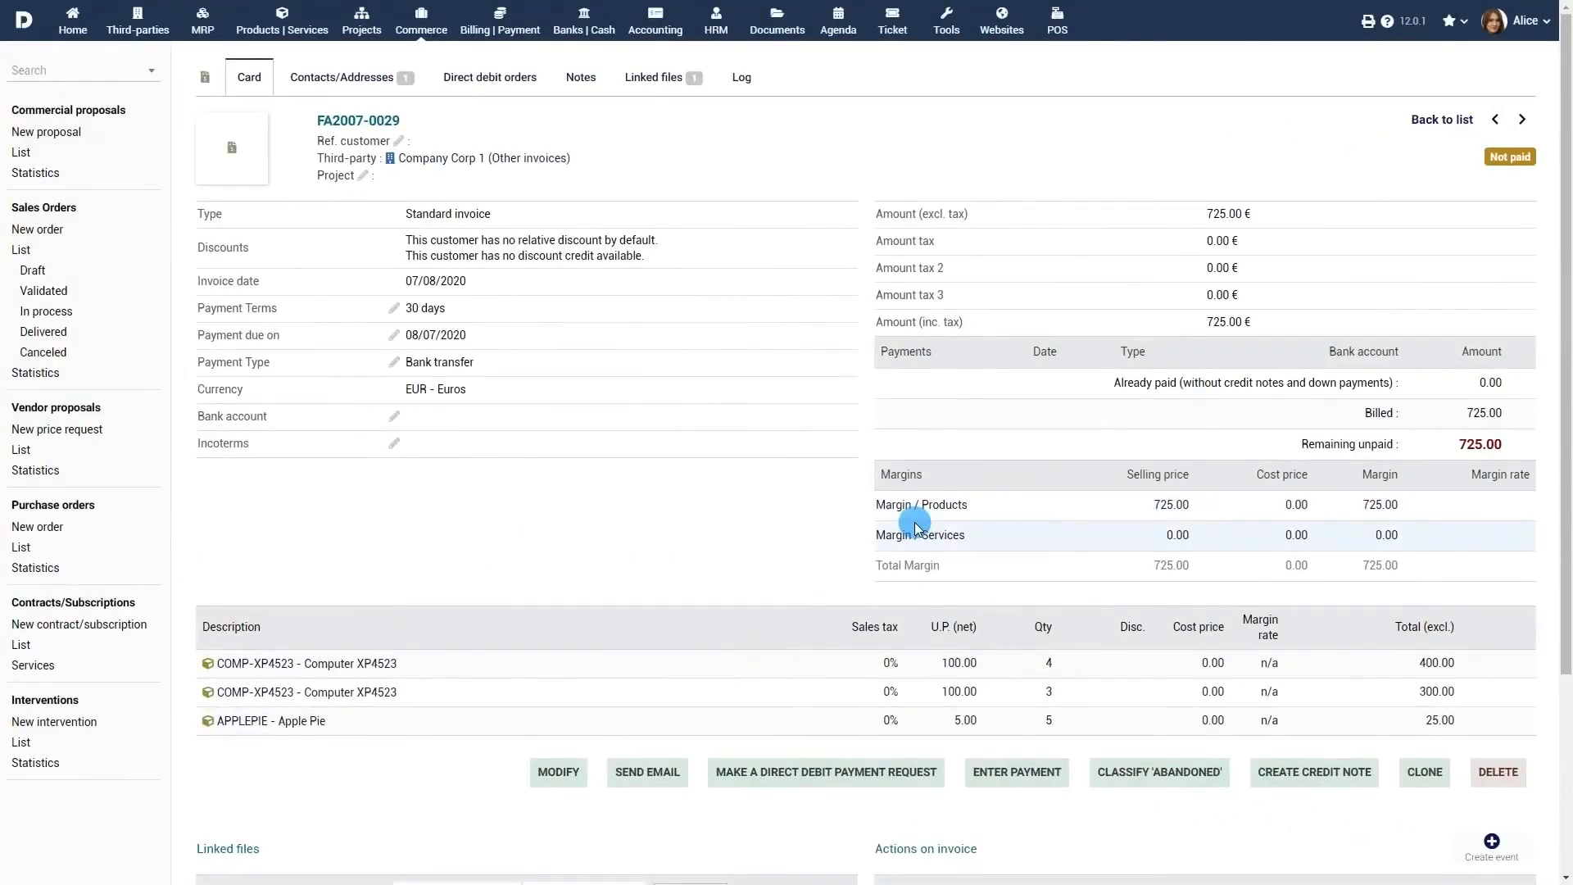
left_click(1016, 774)
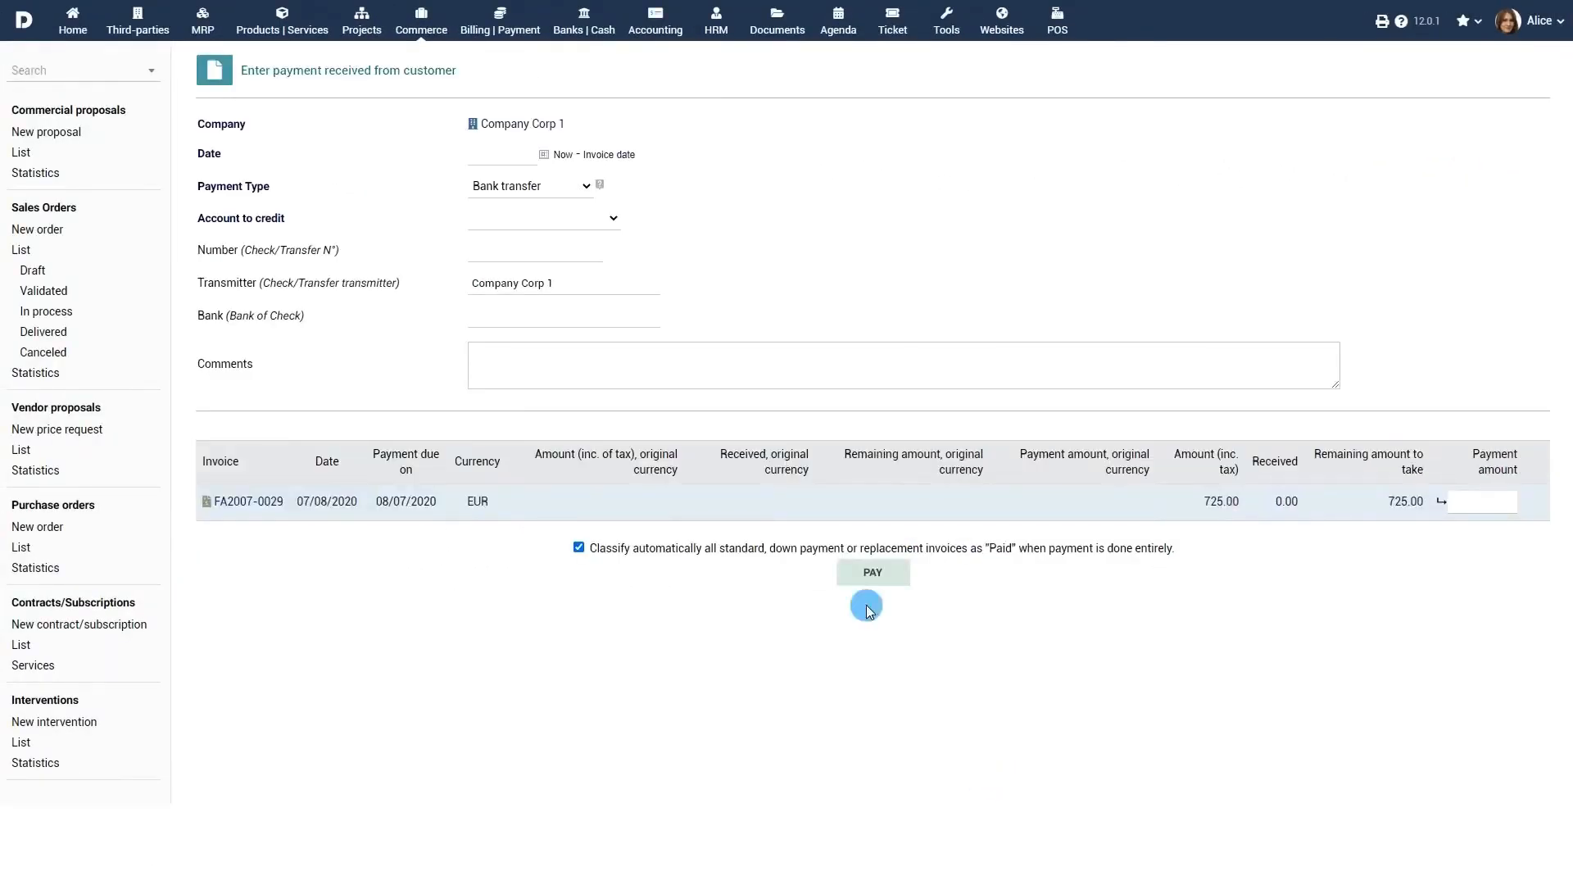
Step: Pay invoice FA2007-0029: 725 into the Luxemburg Bank Account, dated today, then confirm
left_click(563, 155)
left_click(579, 219)
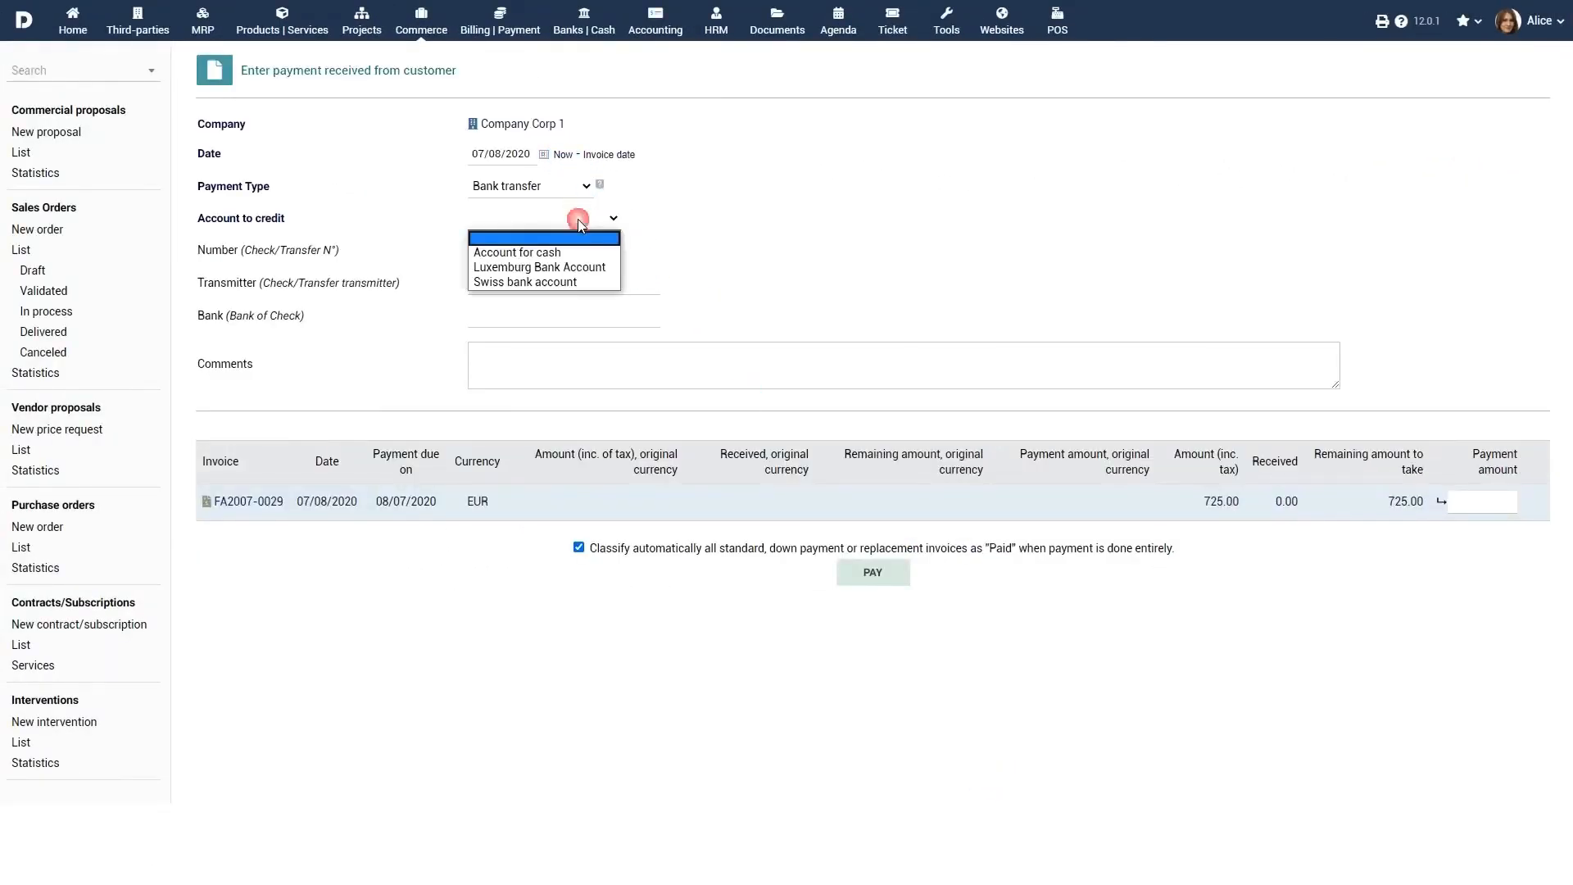
left_click(578, 268)
left_click(1482, 504)
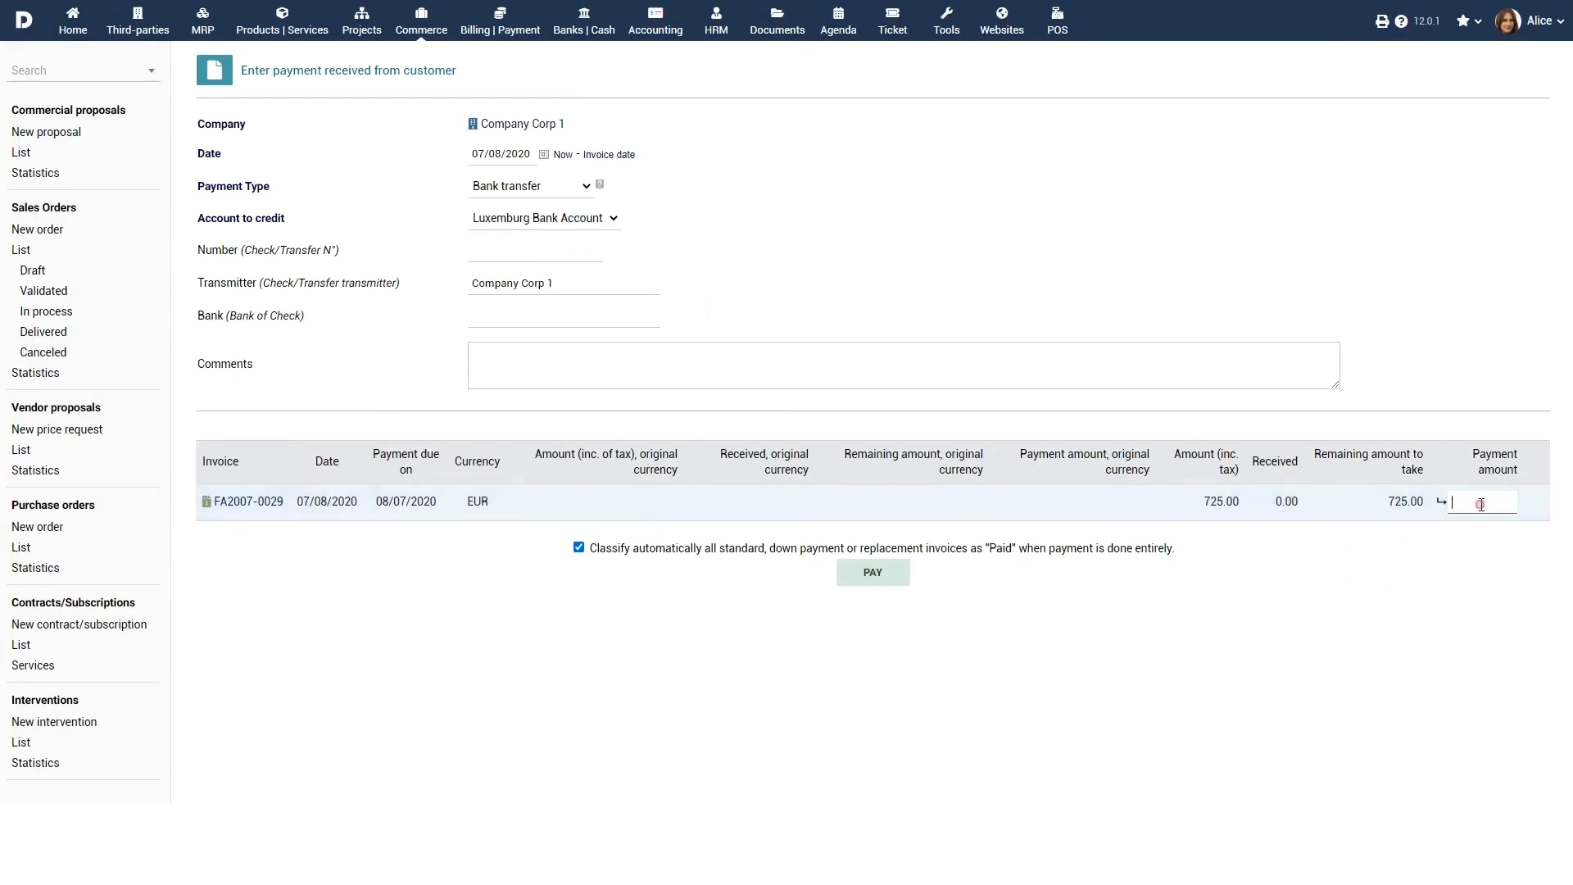
type("725")
left_click(875, 573)
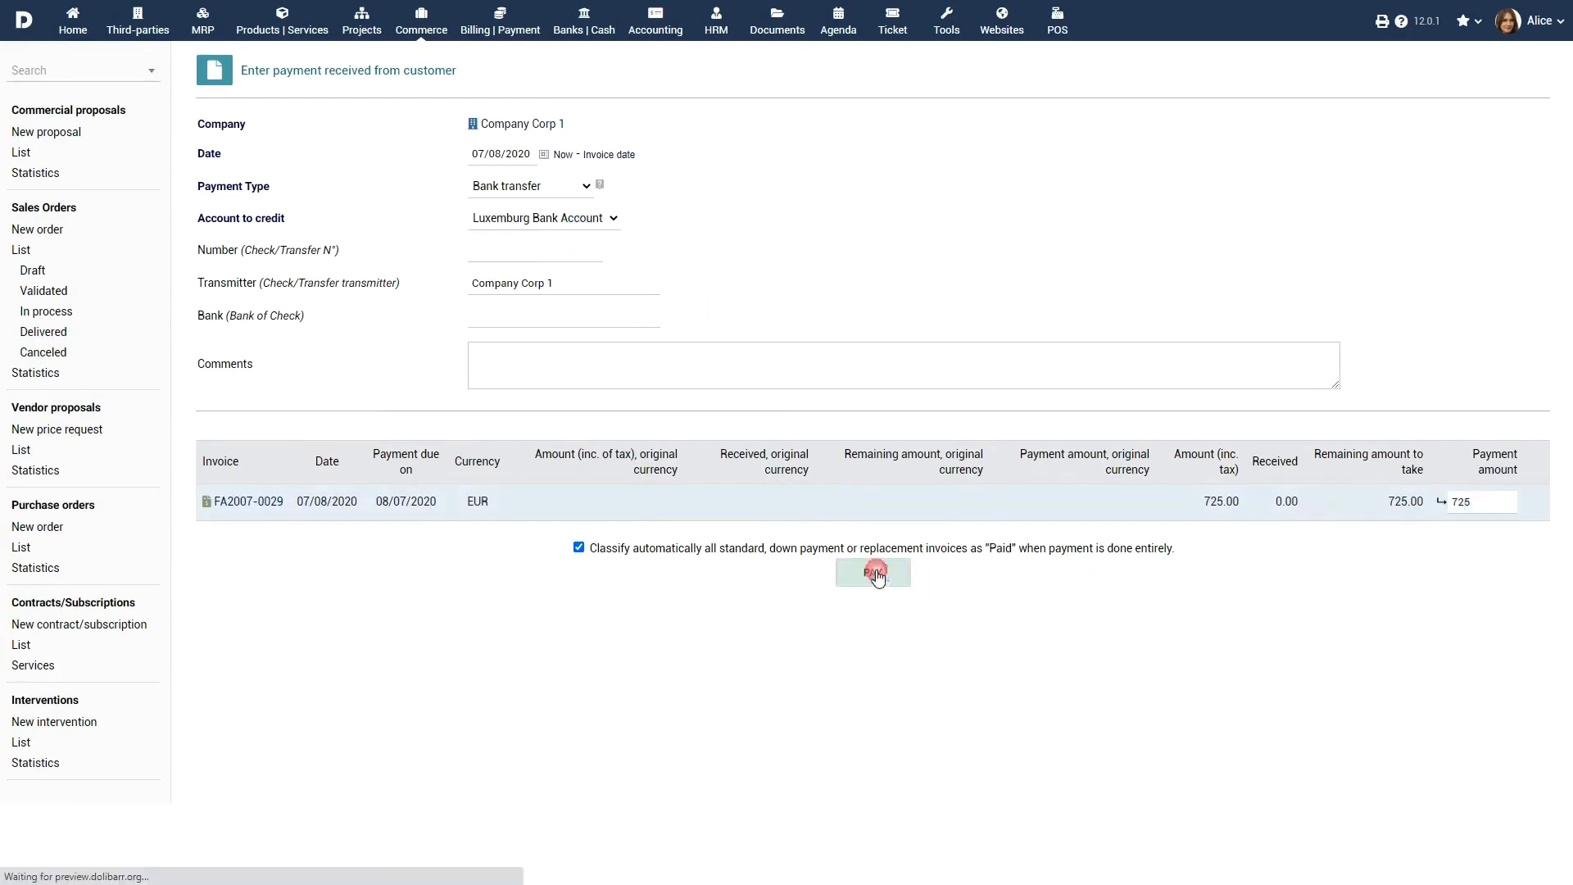
left_click(1446, 588)
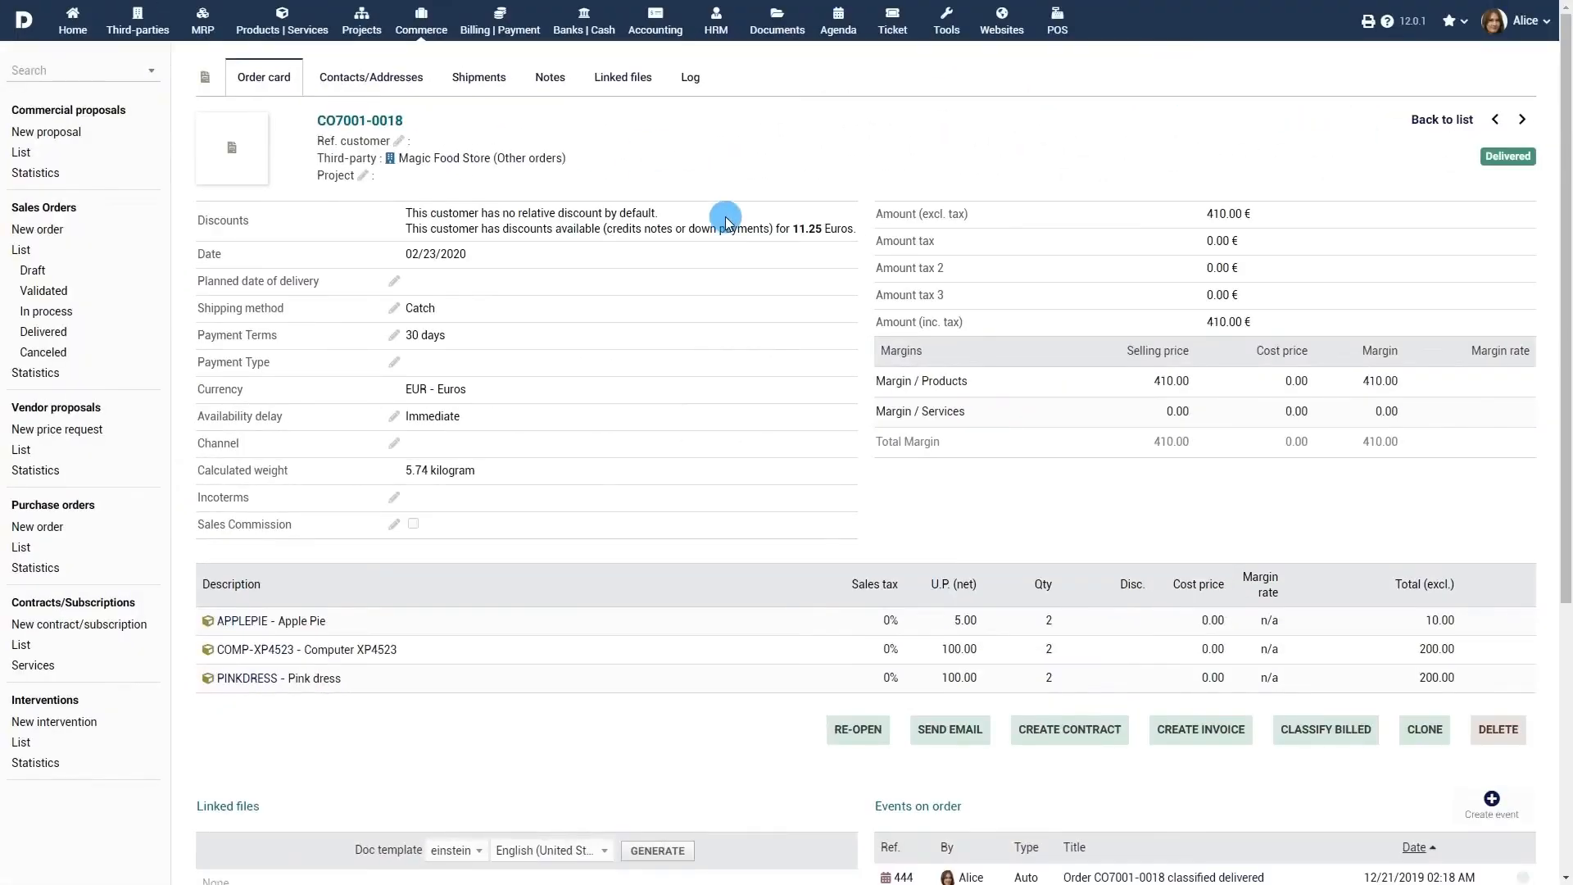
Step: Start an invoice for order CO7001-0018, then open the sales order statistics
left_click(1227, 732)
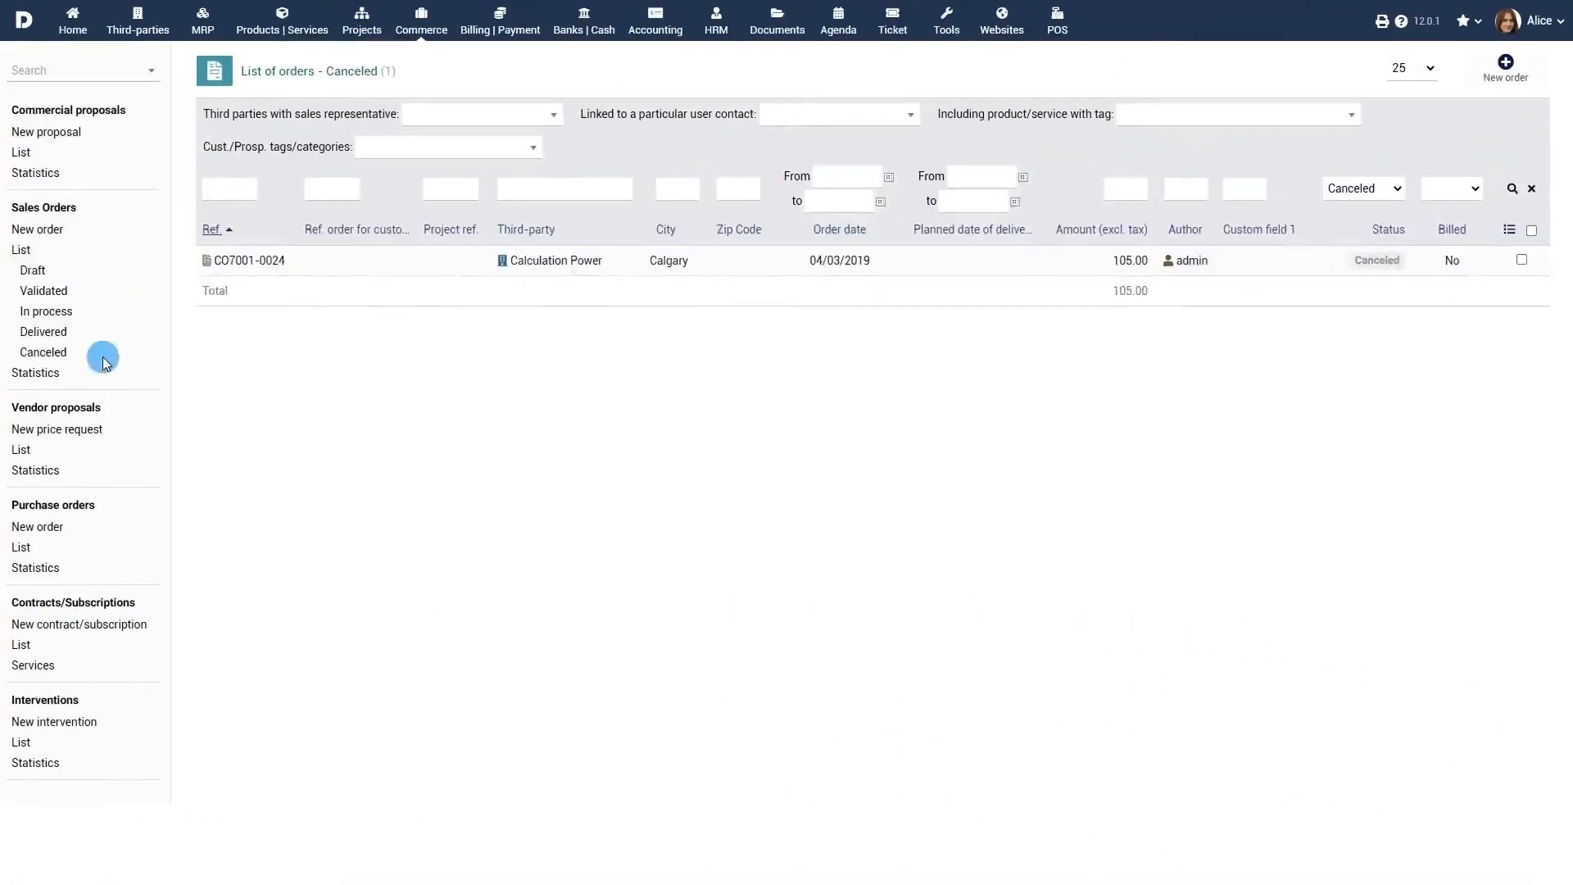
left_click(37, 374)
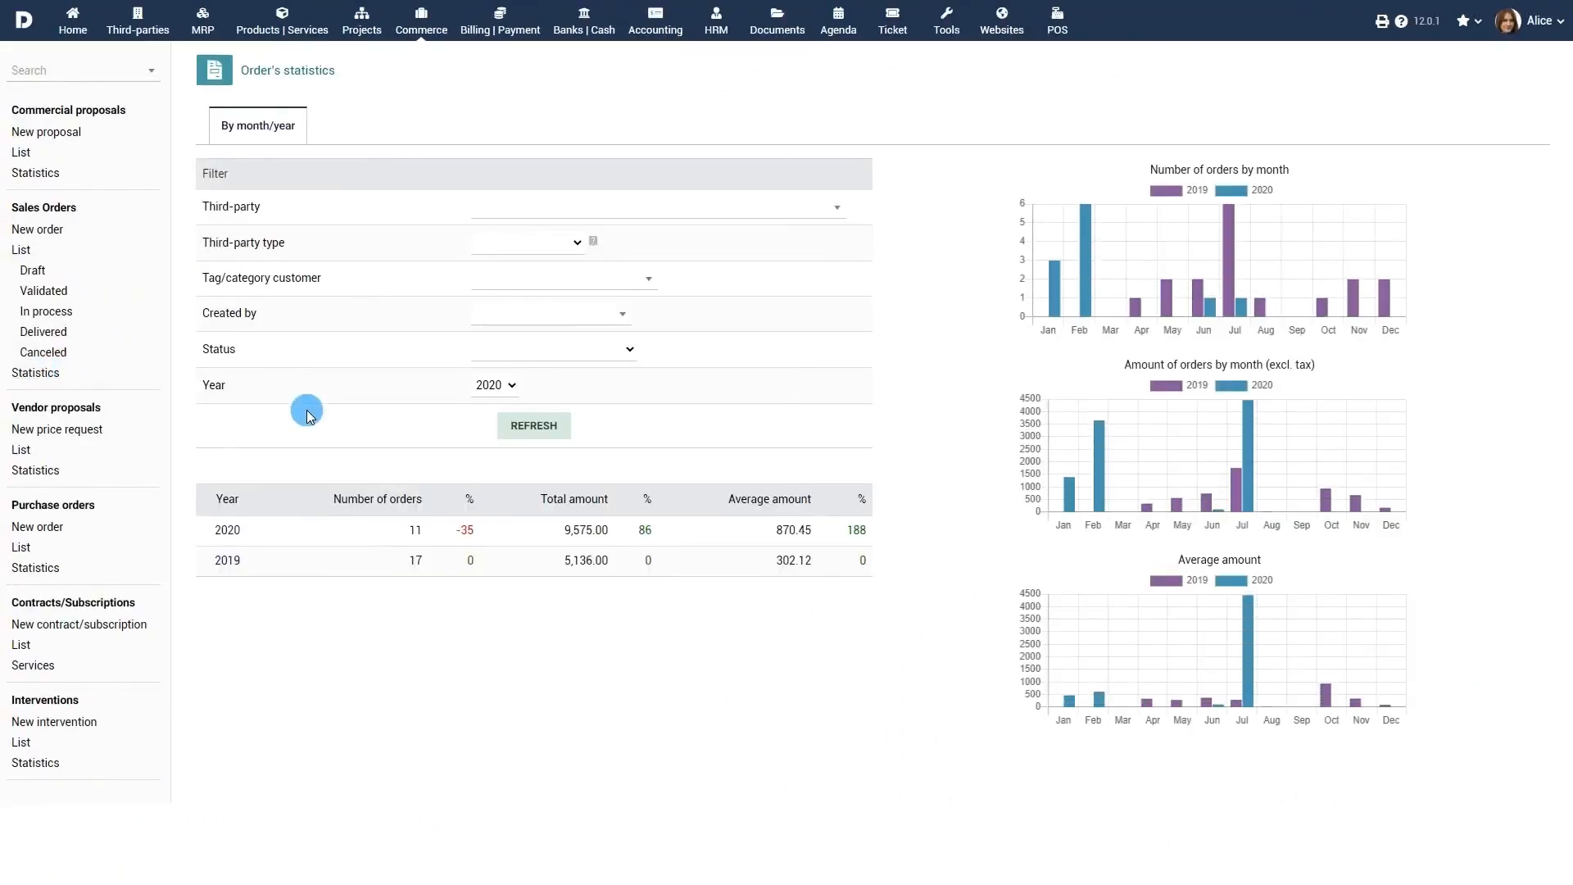
Step: Filter the order statistics to third party Company Corp 2 and refresh them
left_click(552, 208)
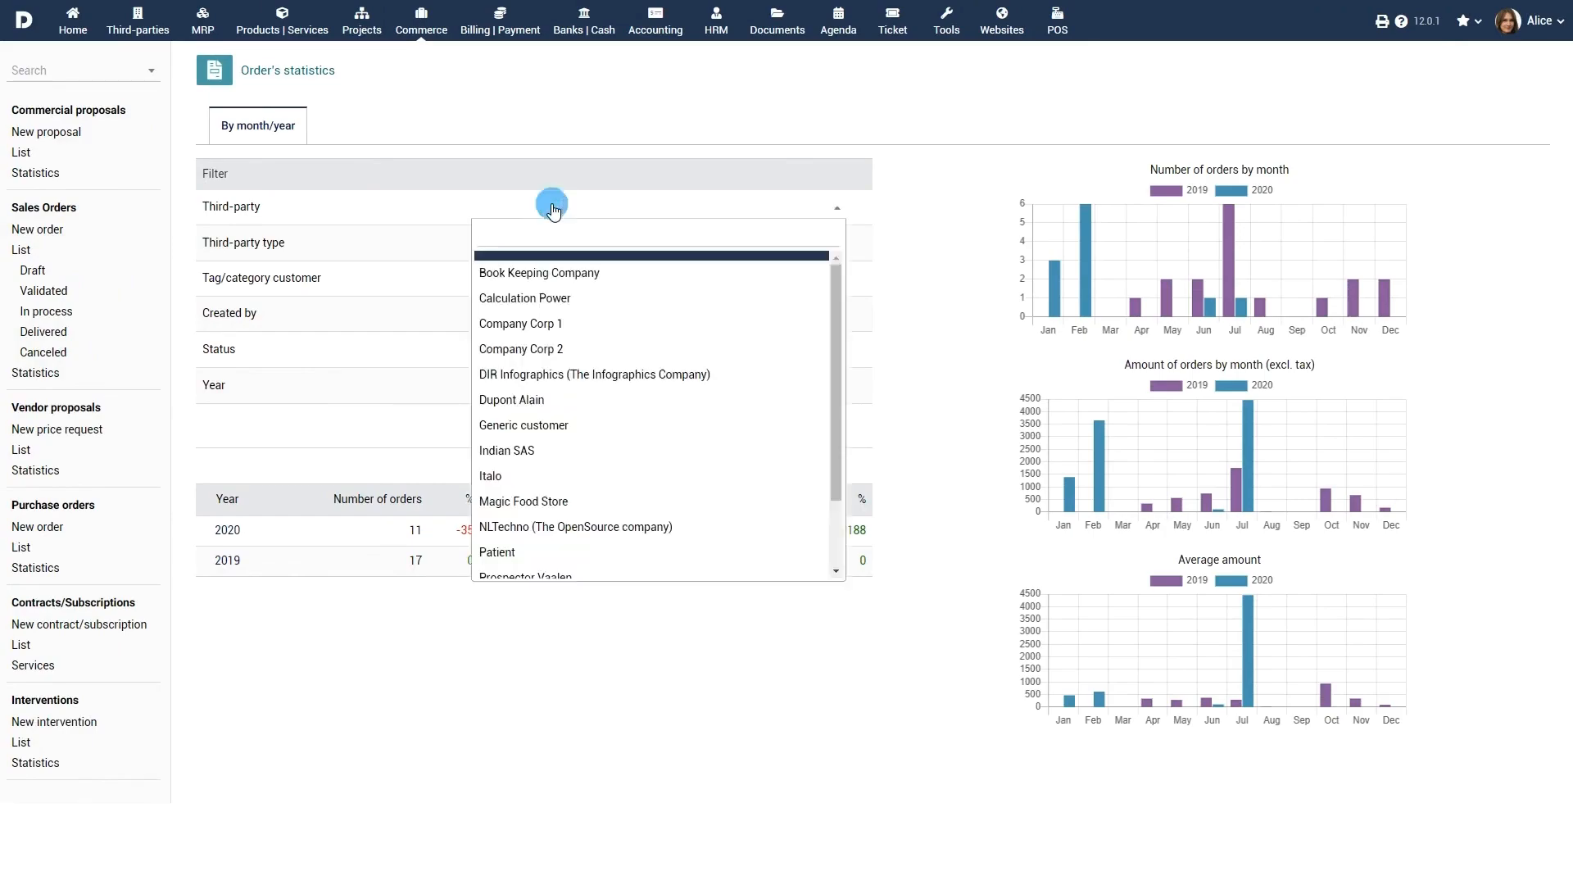
left_click(559, 349)
left_click(535, 425)
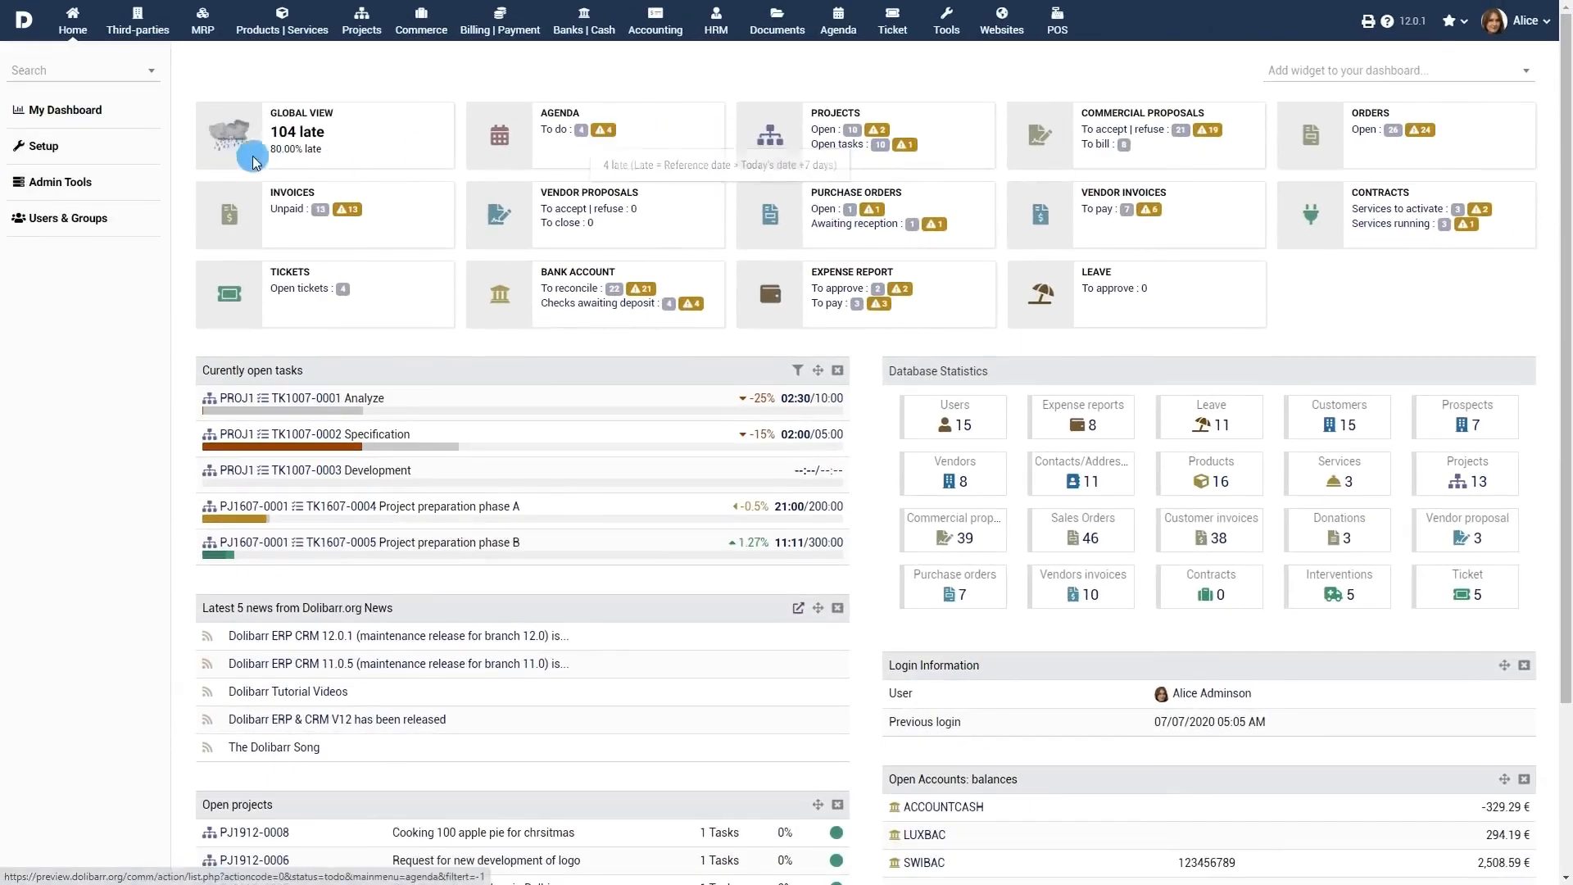
Step: Go to the Sales Orders module settings under Setup > Modules/Applications and start a new attribute label
left_click(49, 149)
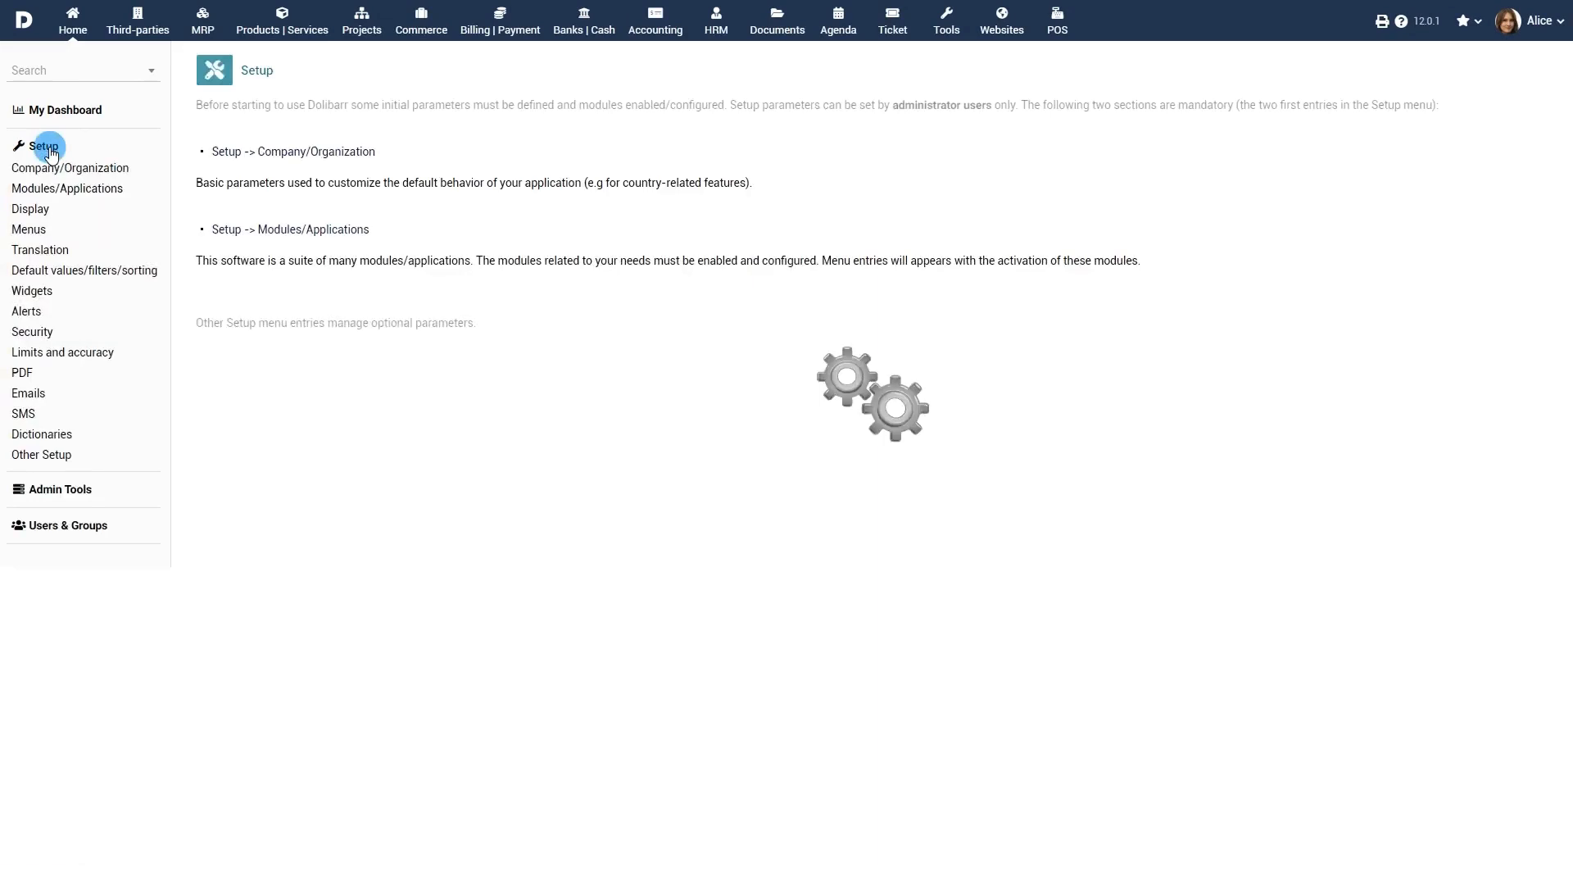
left_click(297, 235)
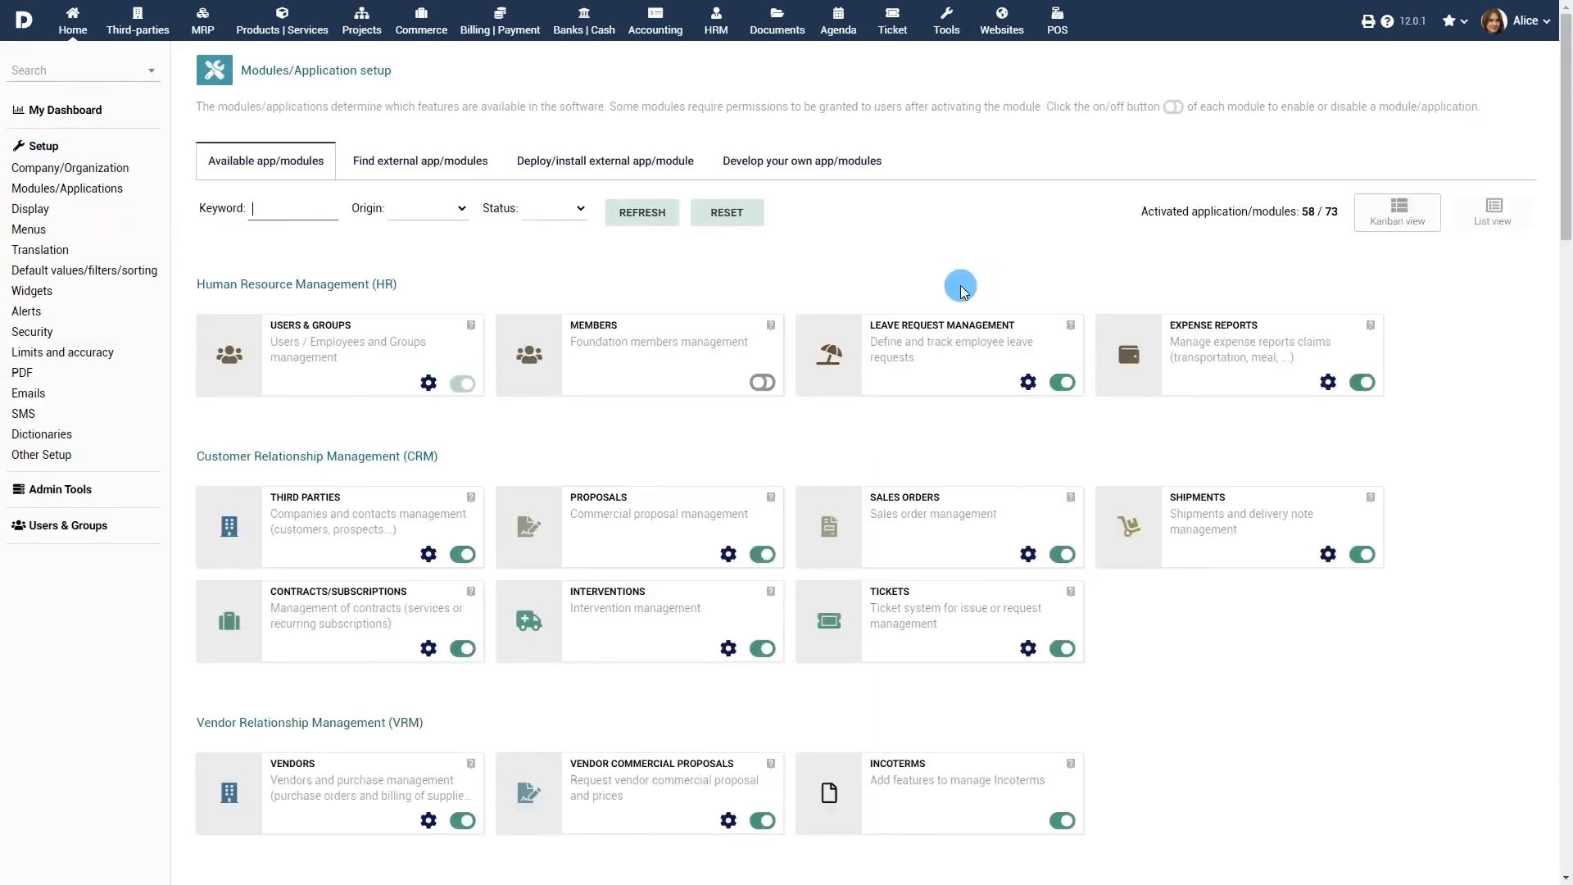
left_click(1028, 554)
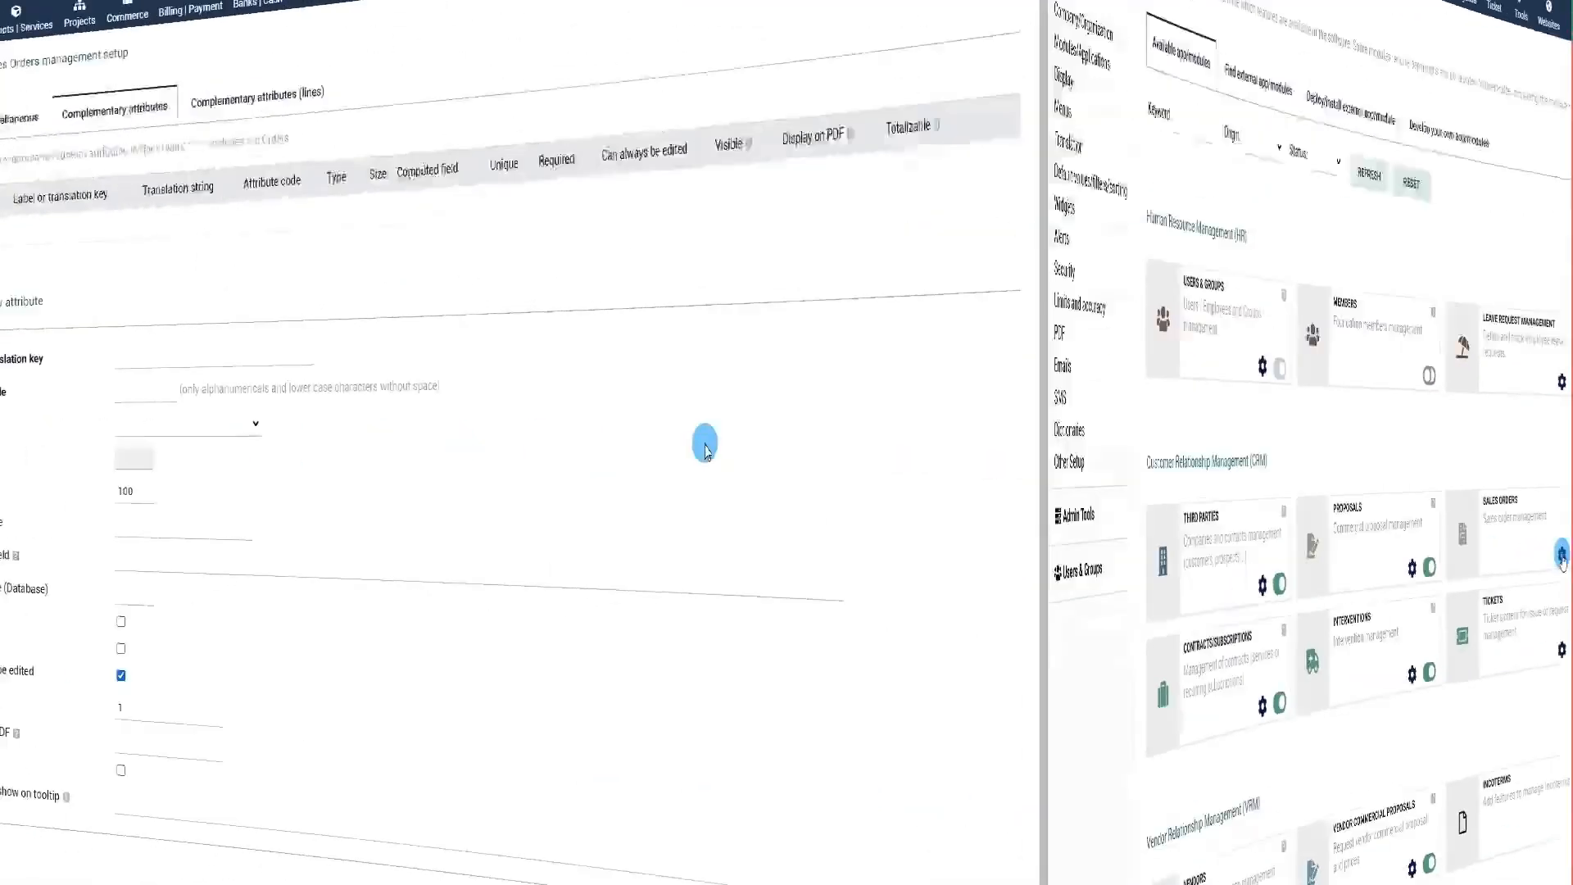
left_click(576, 357)
Step: Add Boolean attribute 'Sales Commission' (code salescommissioninternal) and tick it on the new order
type("Sale")
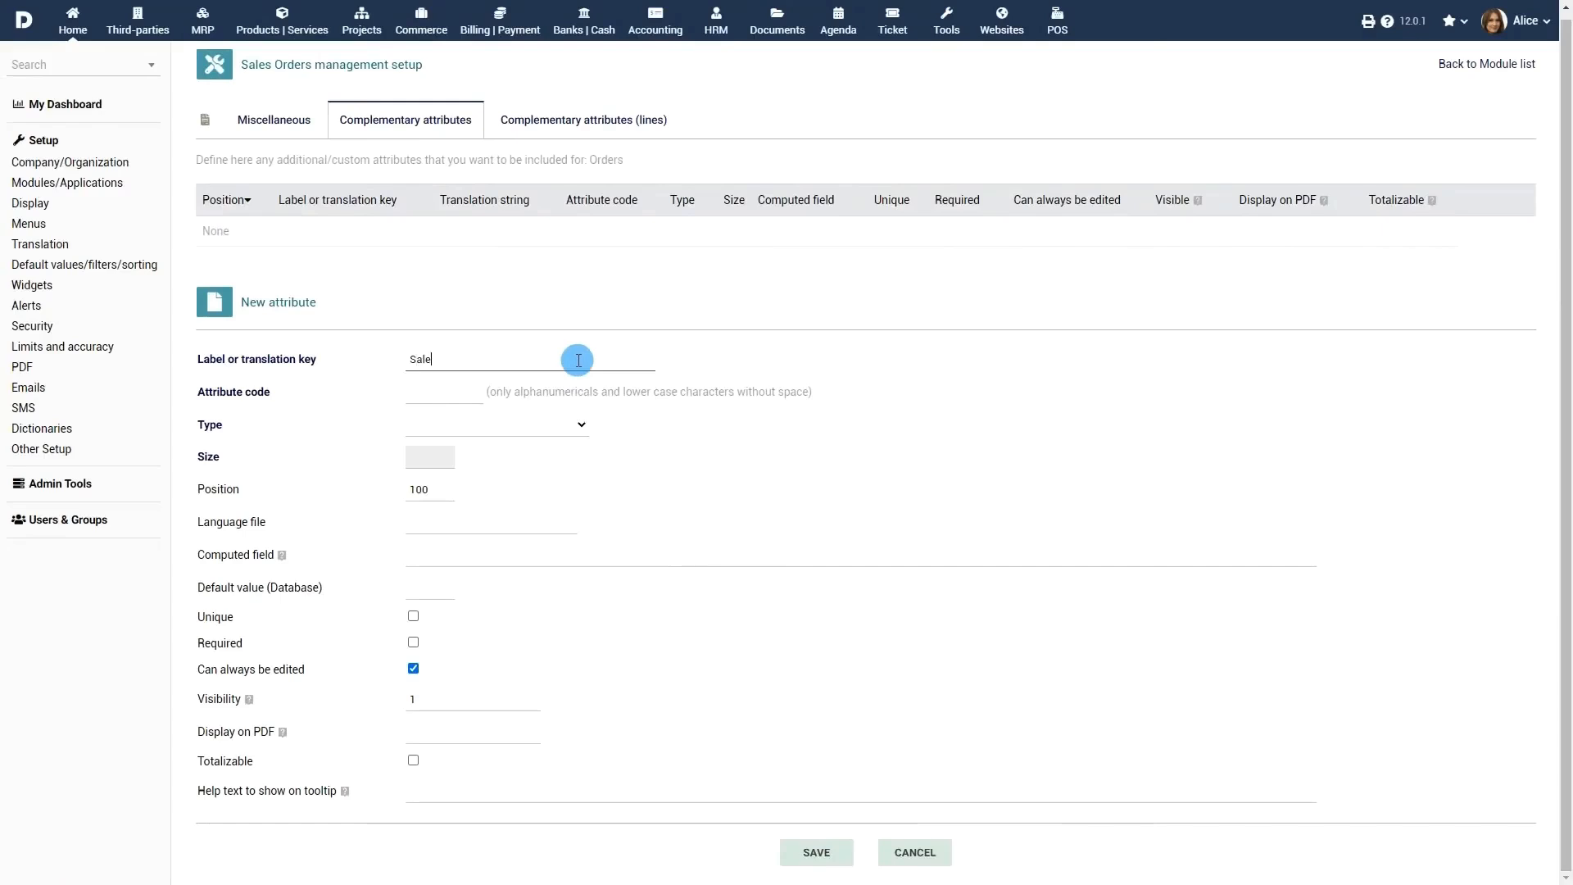
type("s Commission")
left_click(471, 393)
type("salescommissio")
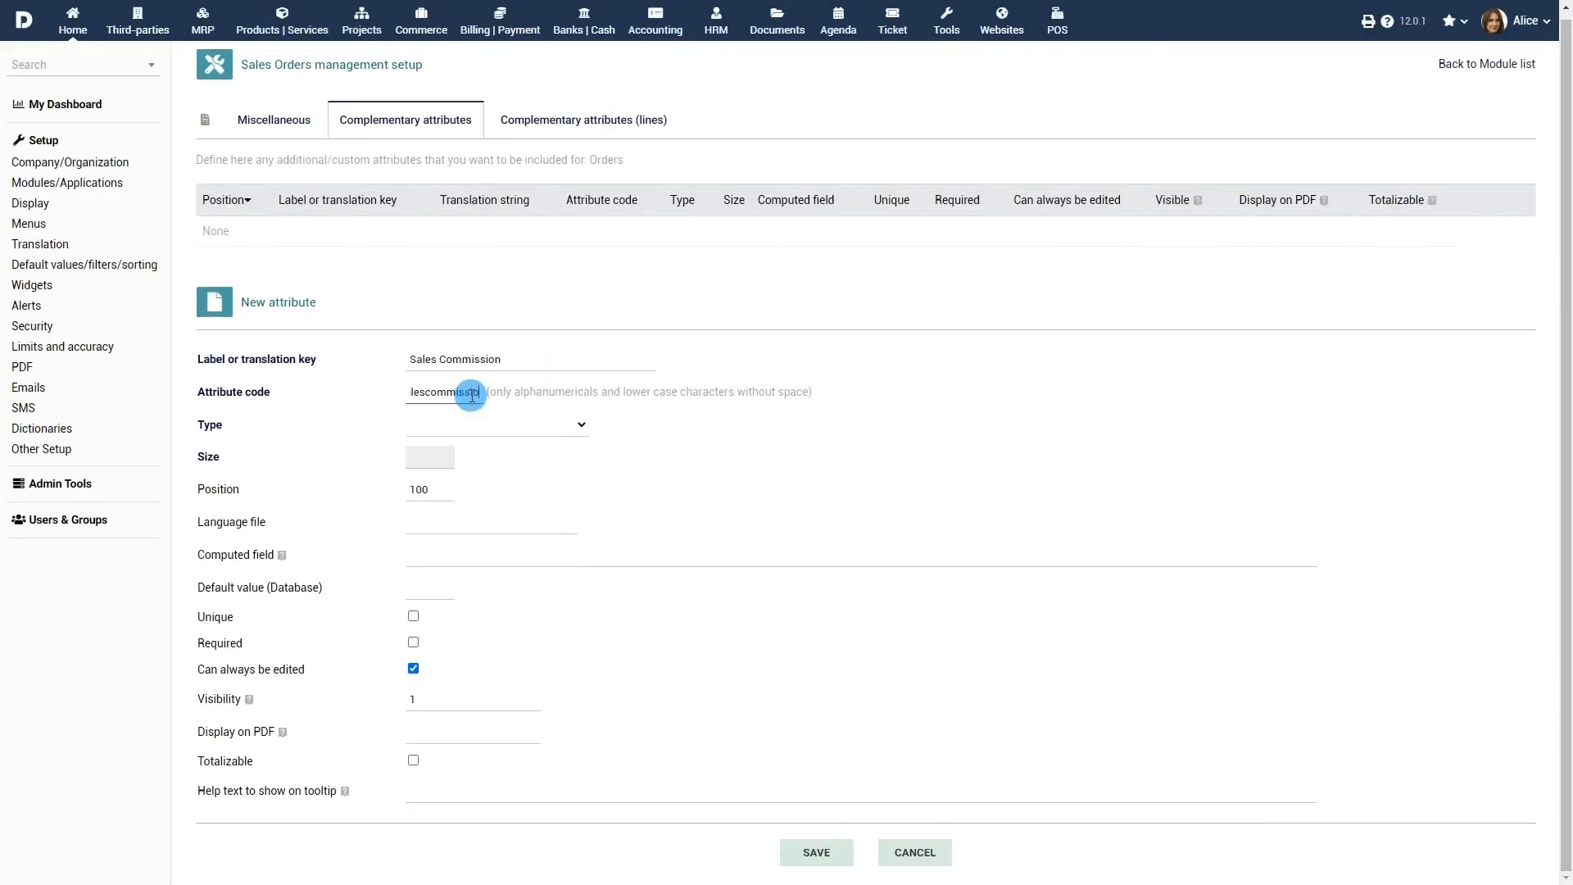
type("ninternal")
left_click(513, 423)
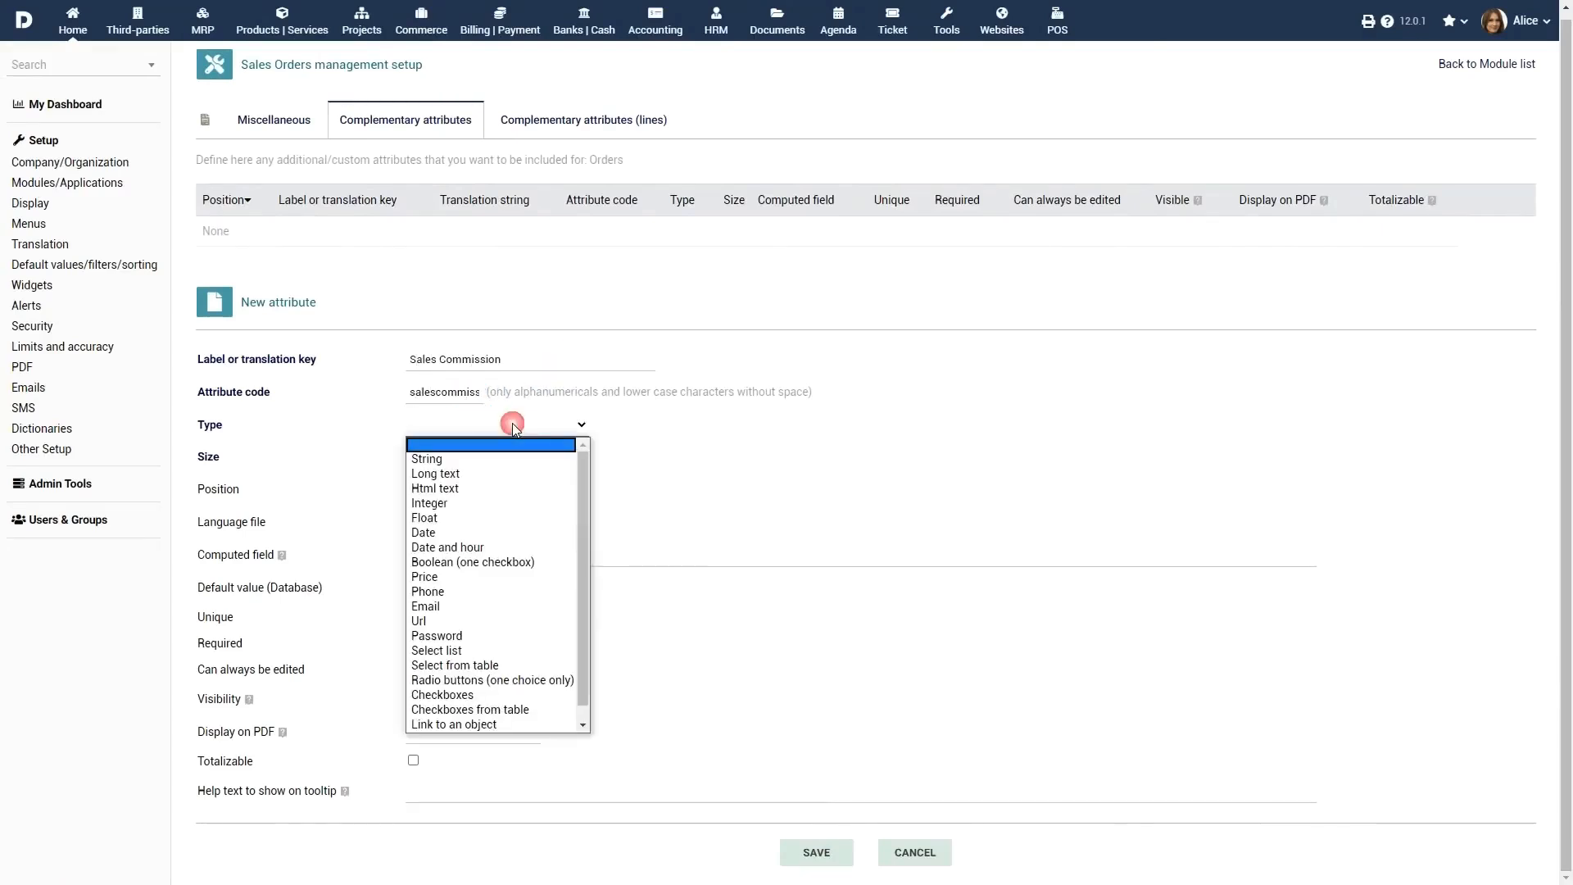
left_click(494, 562)
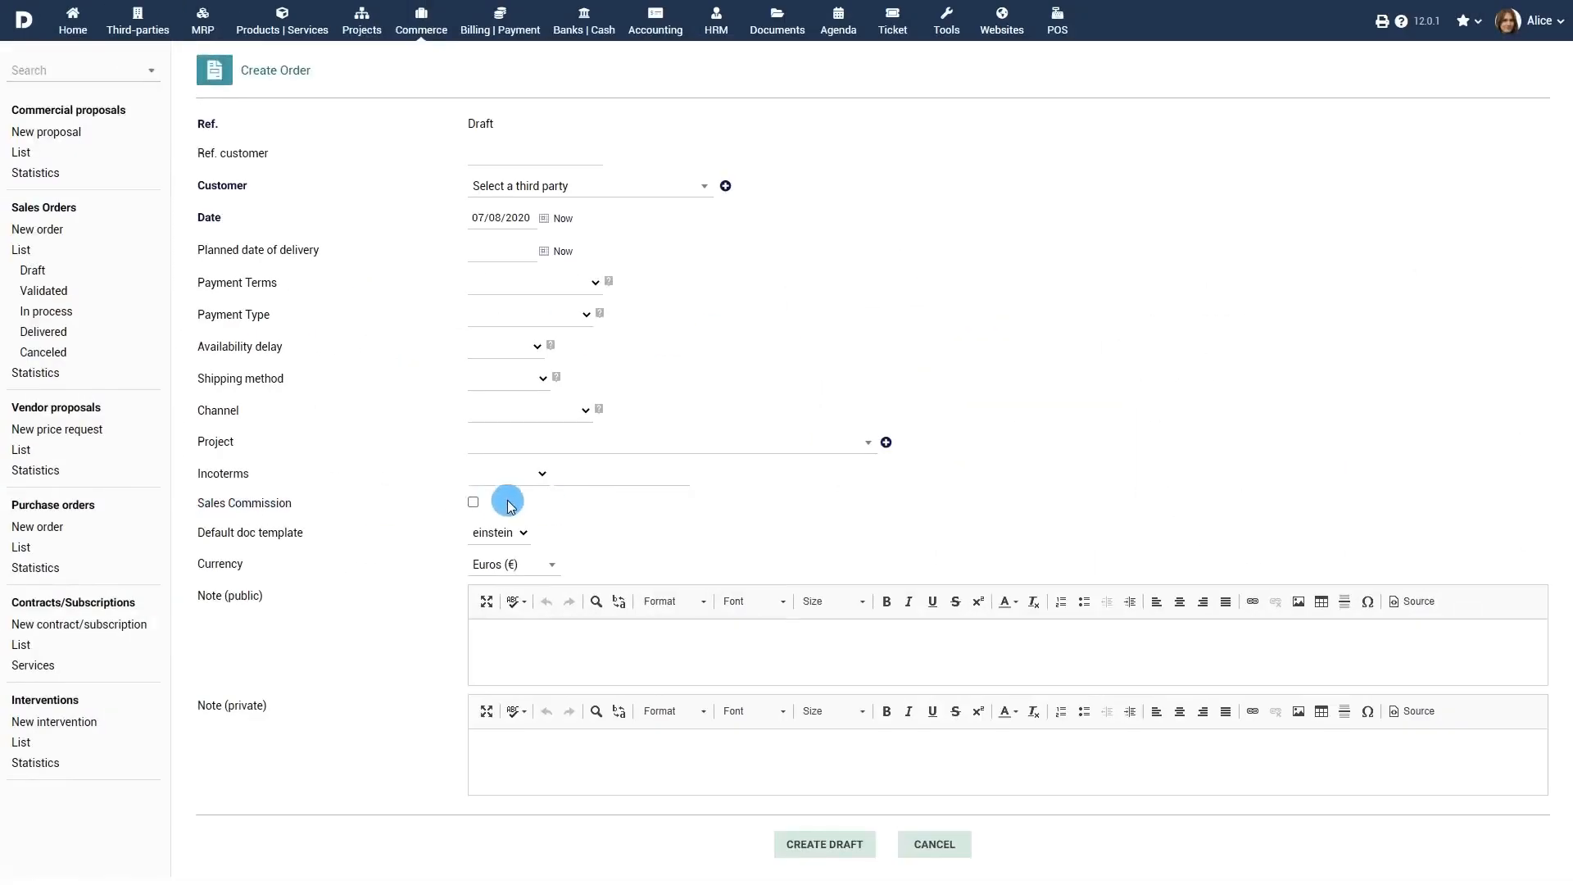
left_click(473, 503)
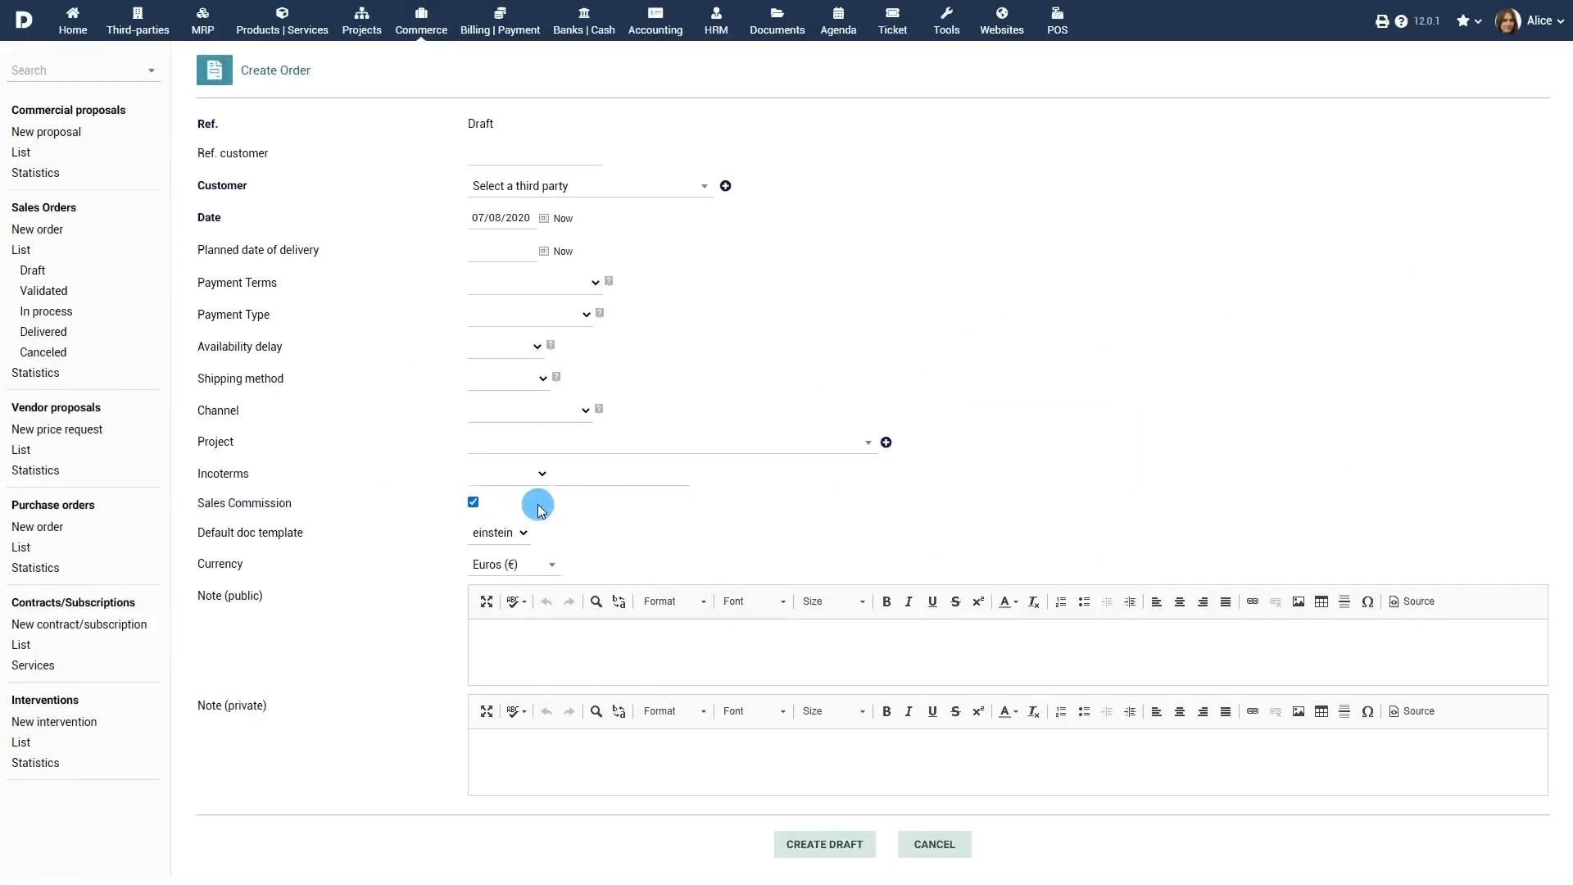